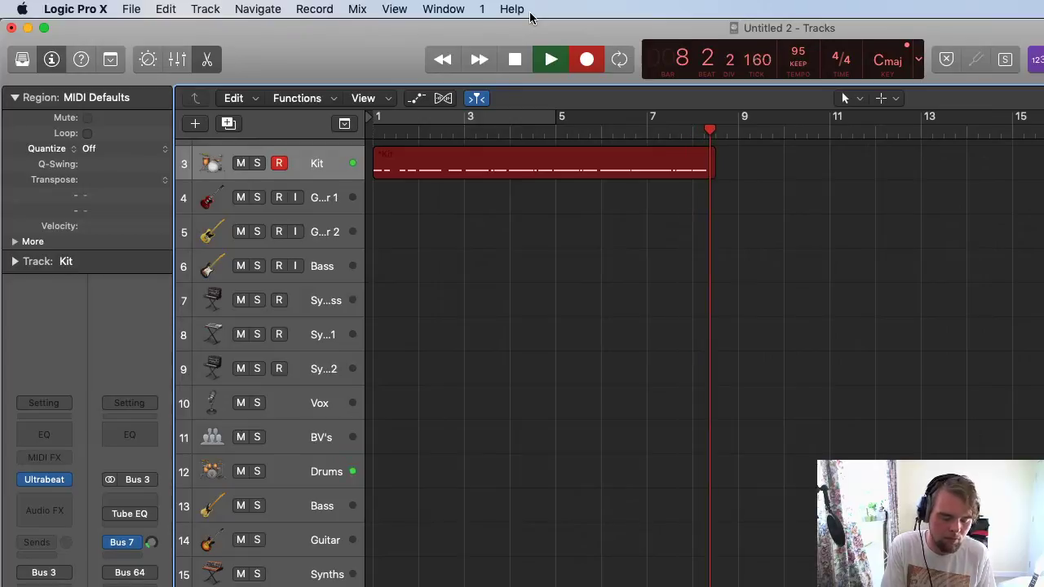
# Stop recording on the Kit track, split the recorded region at bar 5 including crossing notes, and delete the part before the split.
pyautogui.press('r')
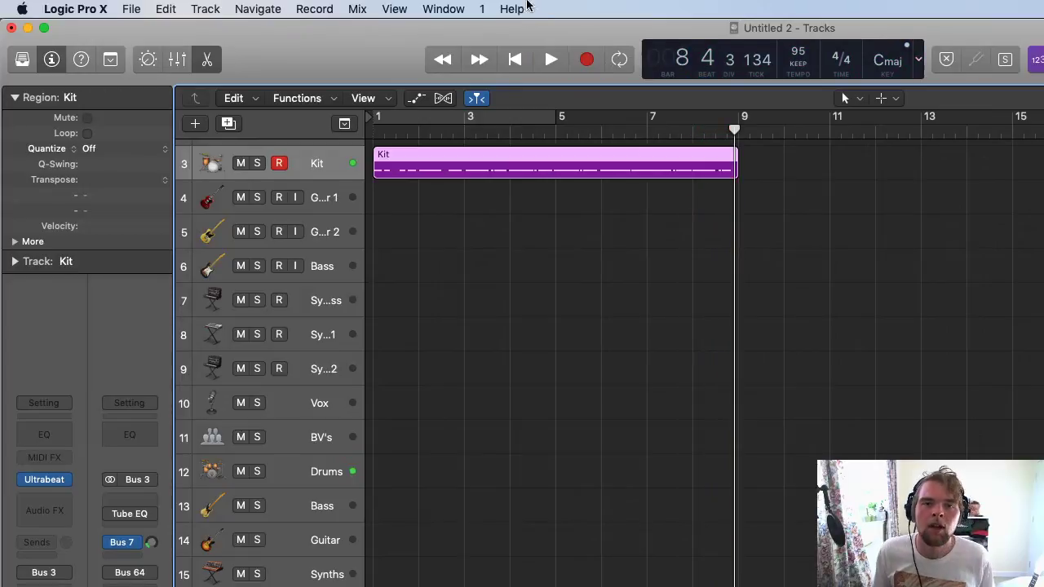
pyautogui.click(548, 131)
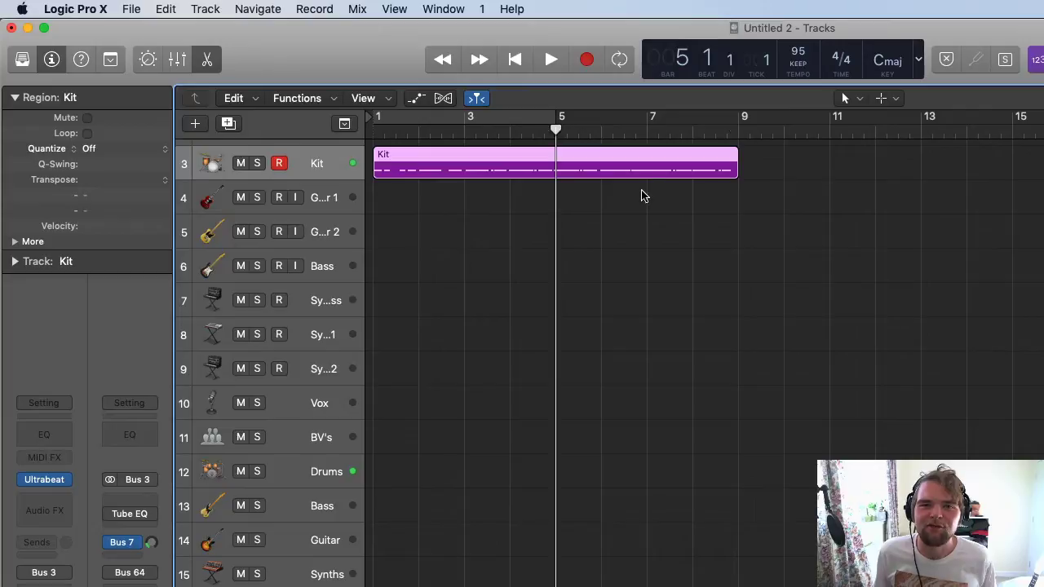
pyautogui.press('super+t')
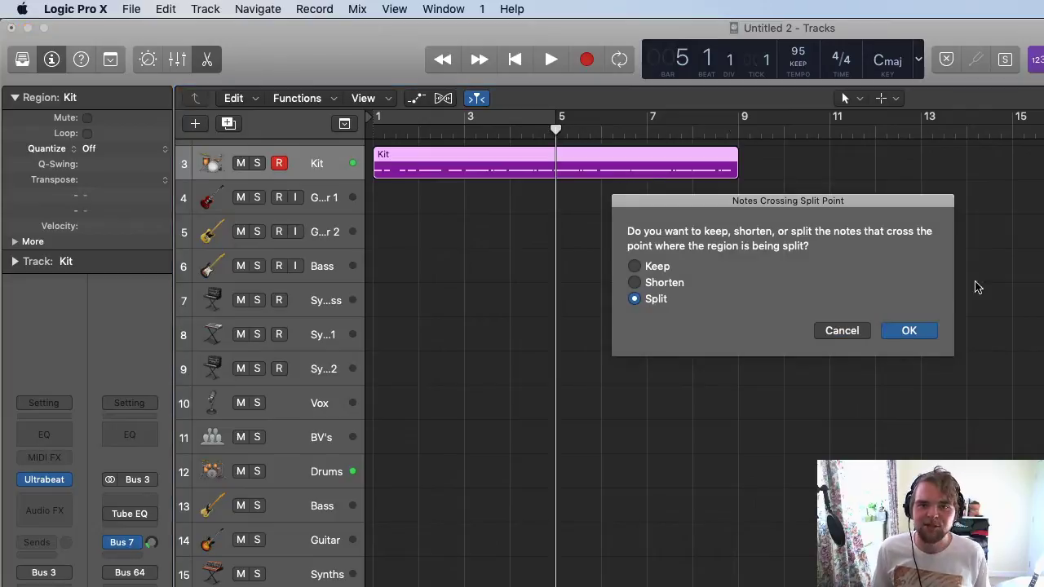
pyautogui.click(910, 330)
pyautogui.click(517, 166)
pyautogui.press('Delete')
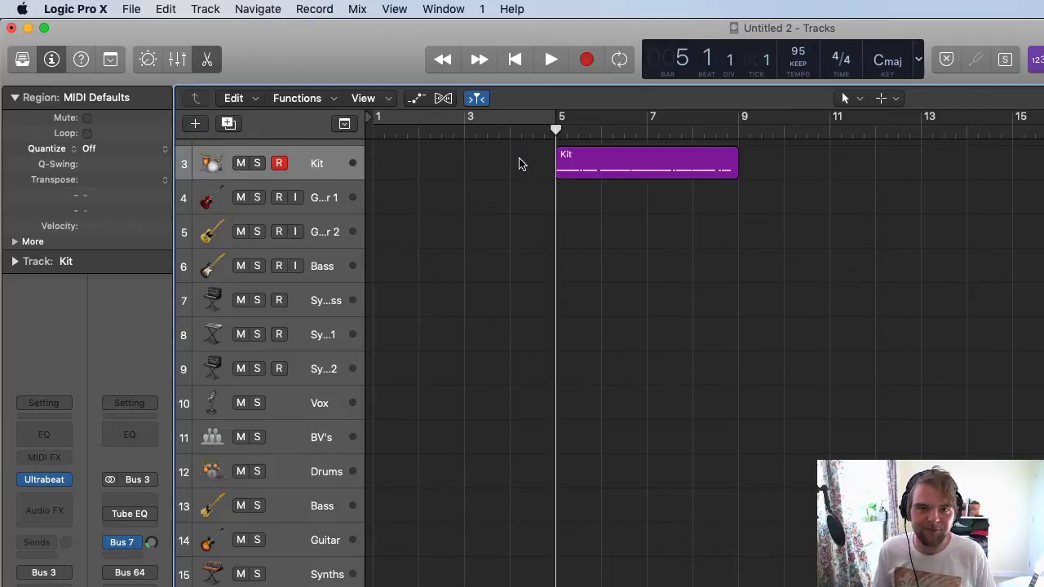
# Move the remaining Kit region to start at bar 1 and play it from the beginning.
pyautogui.moveTo(617, 163); pyautogui.dragTo(431, 174)
pyautogui.press('Return')
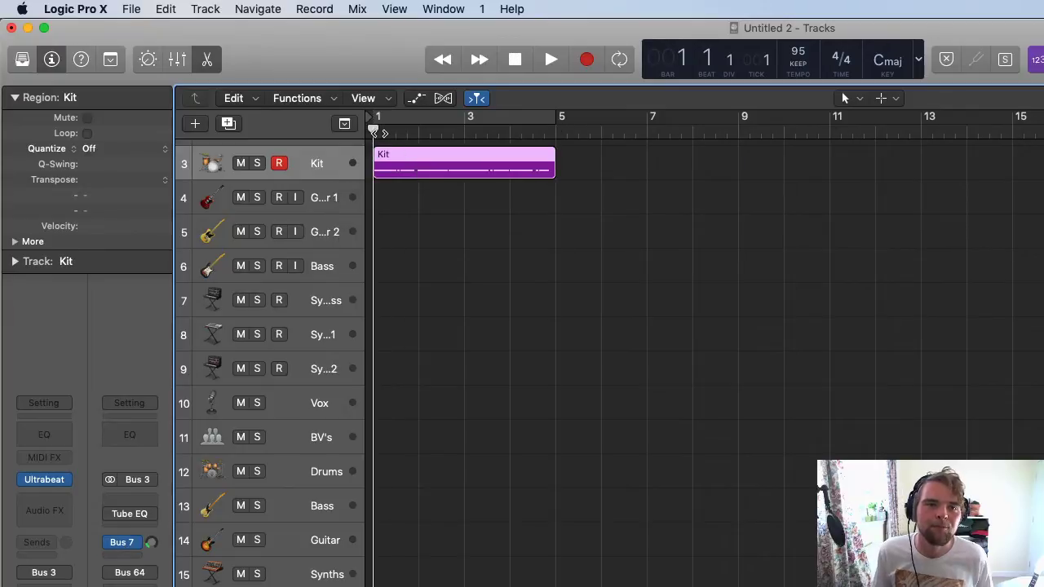
pyautogui.press('space')
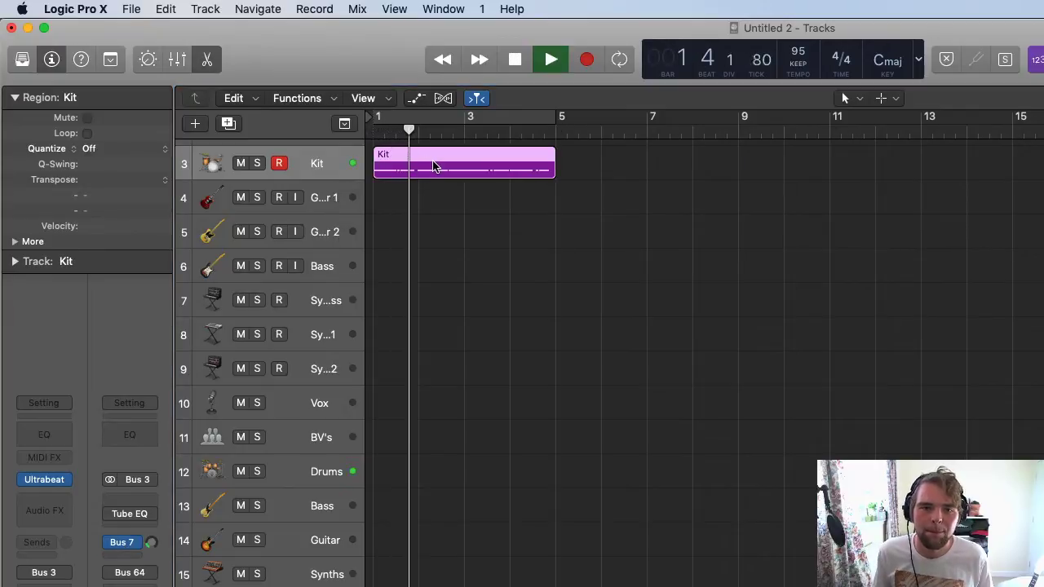
pyautogui.press('space')
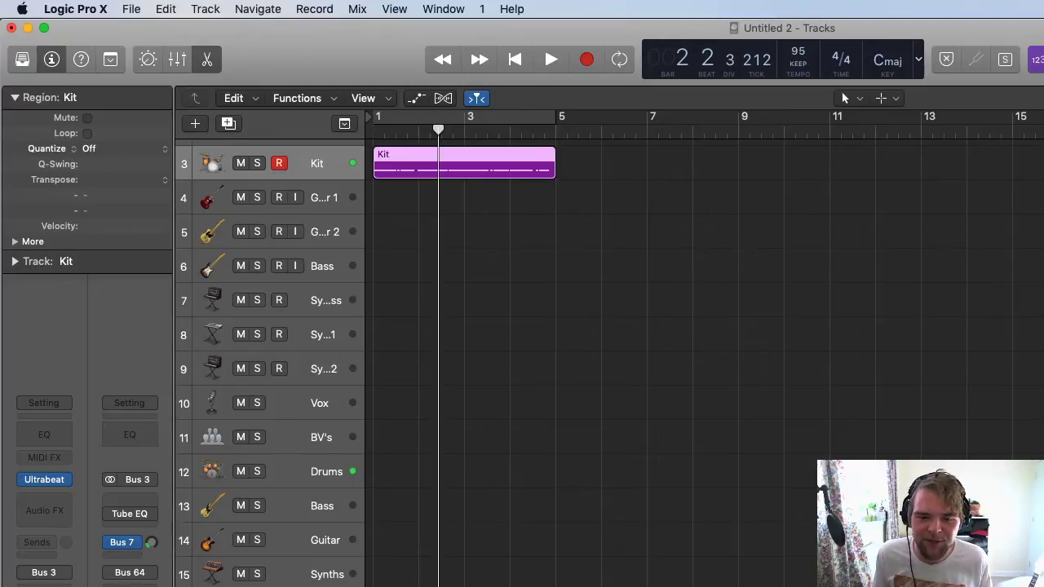
# Play the opening bars of the Kit region repeatedly from the start to check the recorded drum part.
pyautogui.press('Return')
pyautogui.press('space')
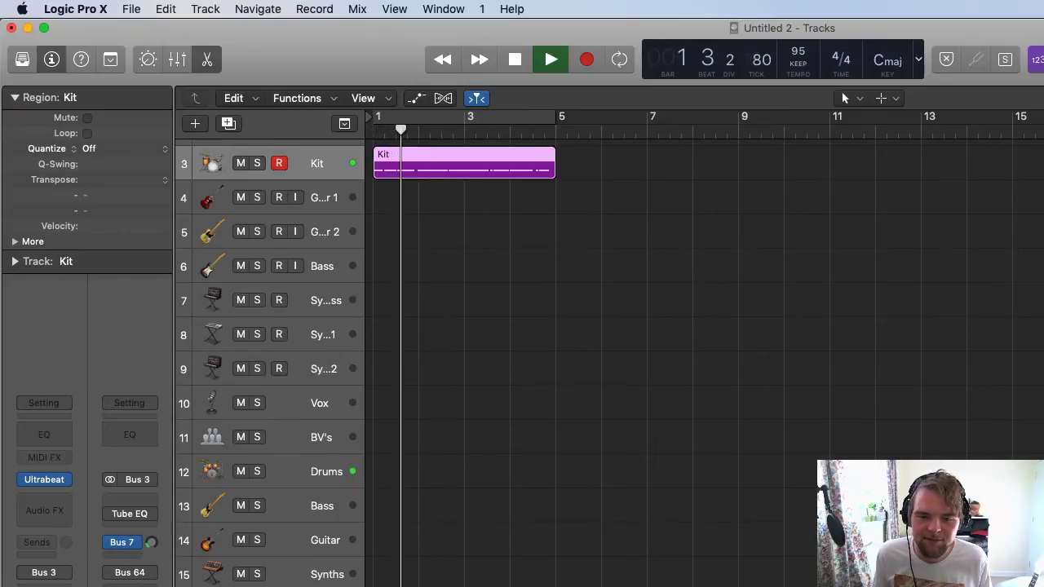
pyautogui.press('space')
pyautogui.press('Return')
pyautogui.press('space')
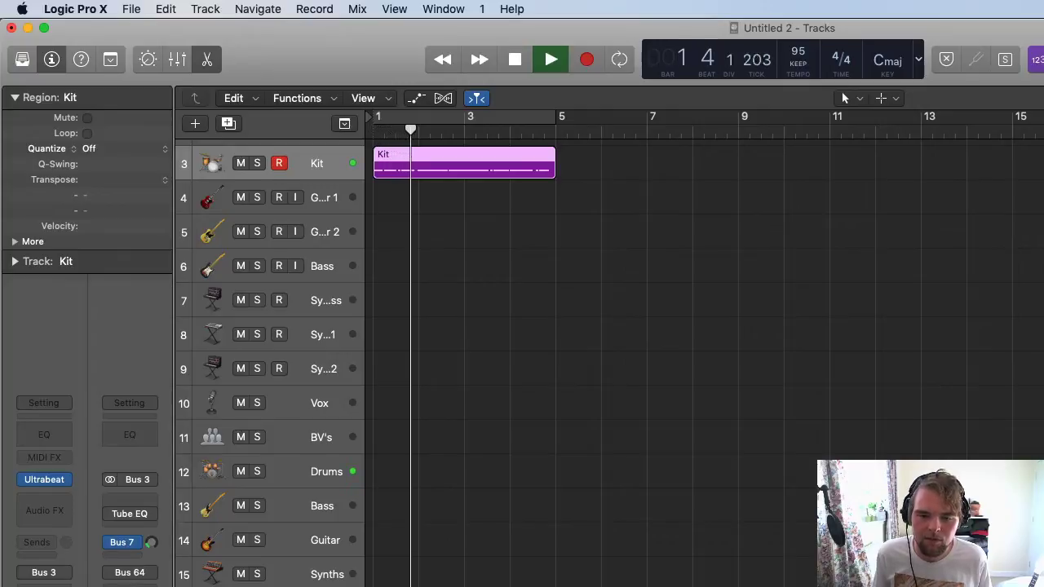
pyautogui.press('space')
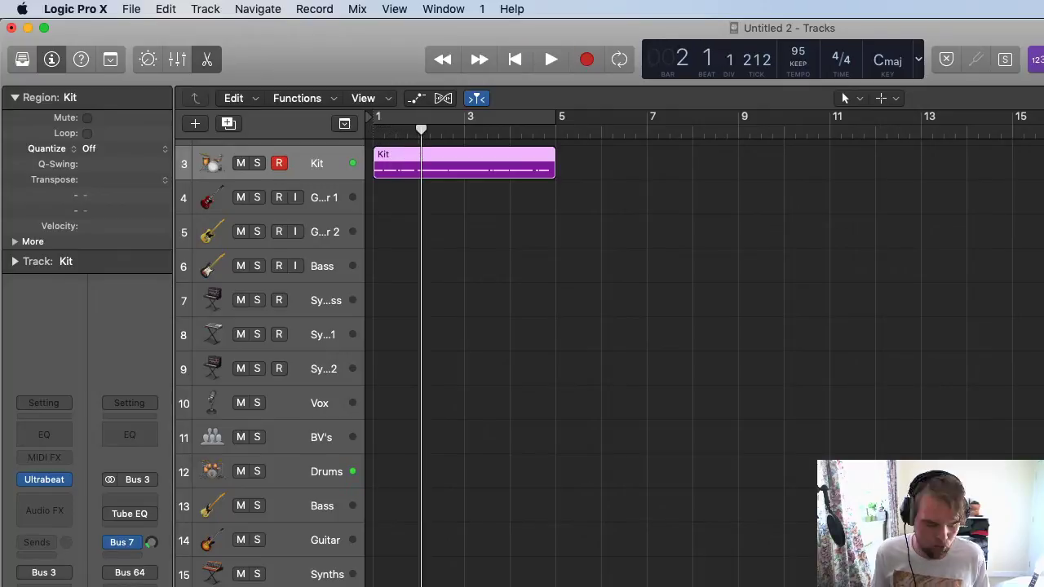
pyautogui.press('Return')
pyautogui.press('space')
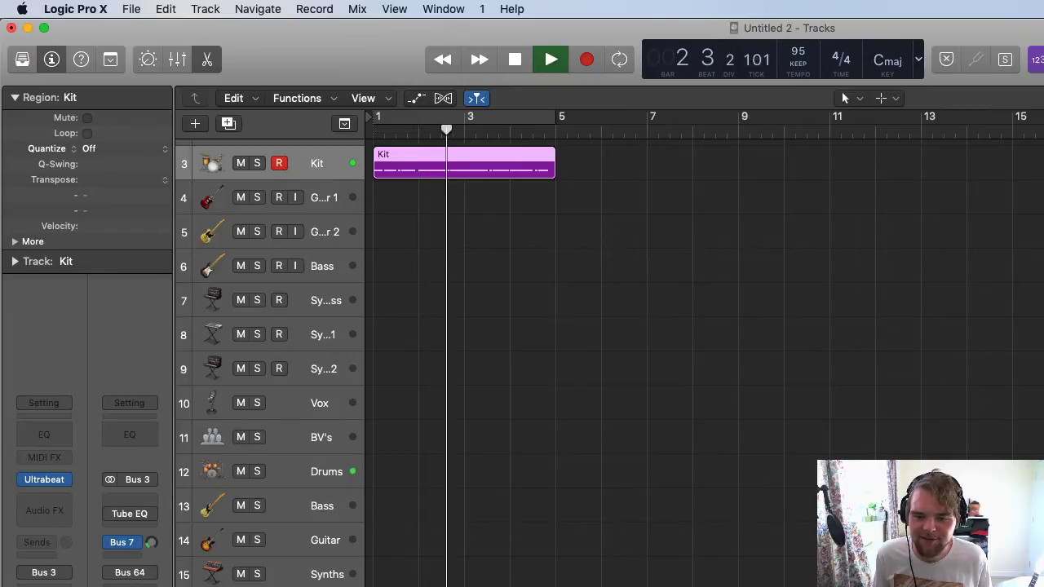
pyautogui.press('space')
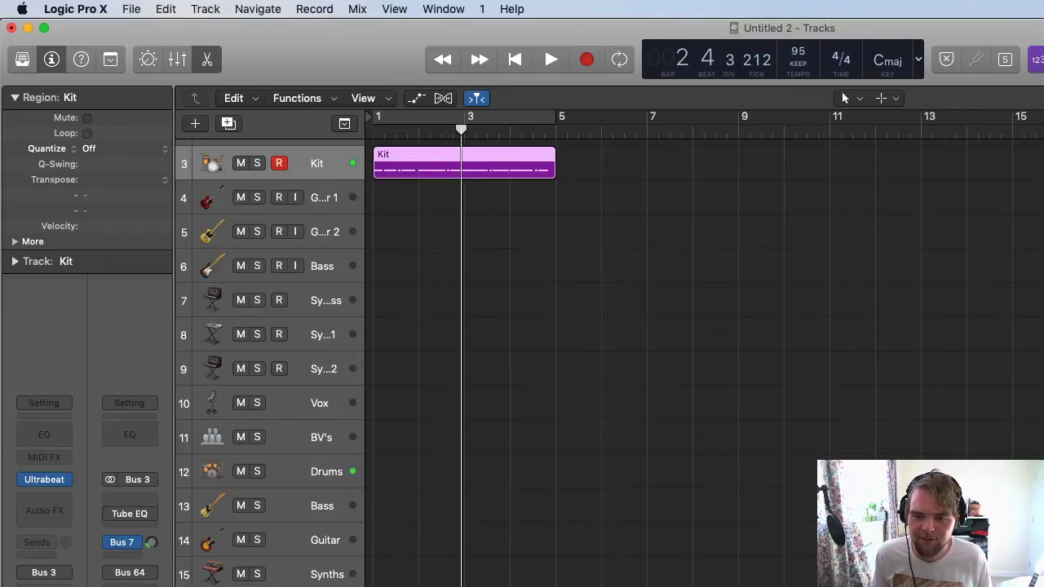
pyautogui.press('Return')
pyautogui.press('space')
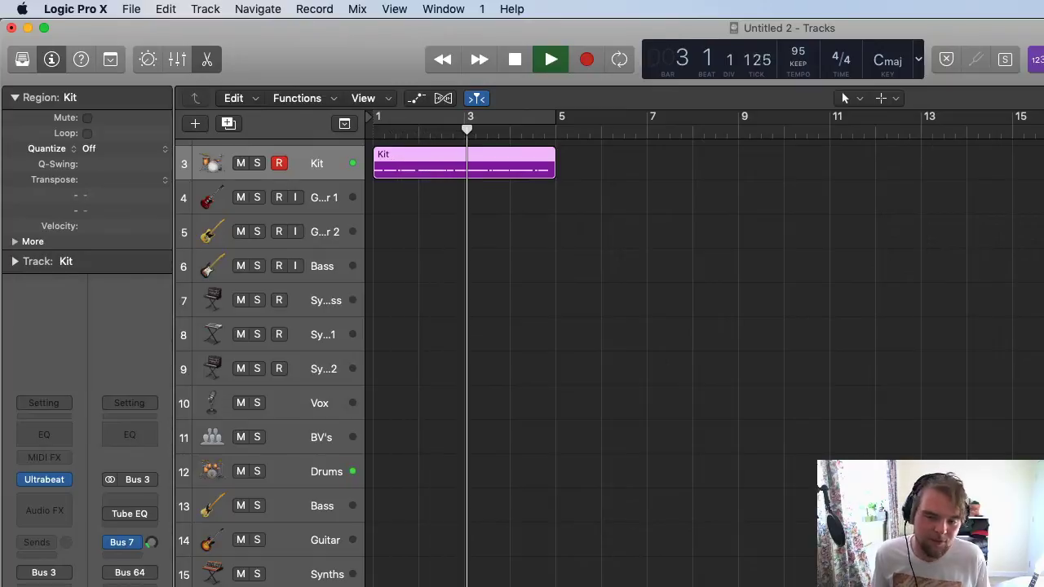
pyautogui.press('space')
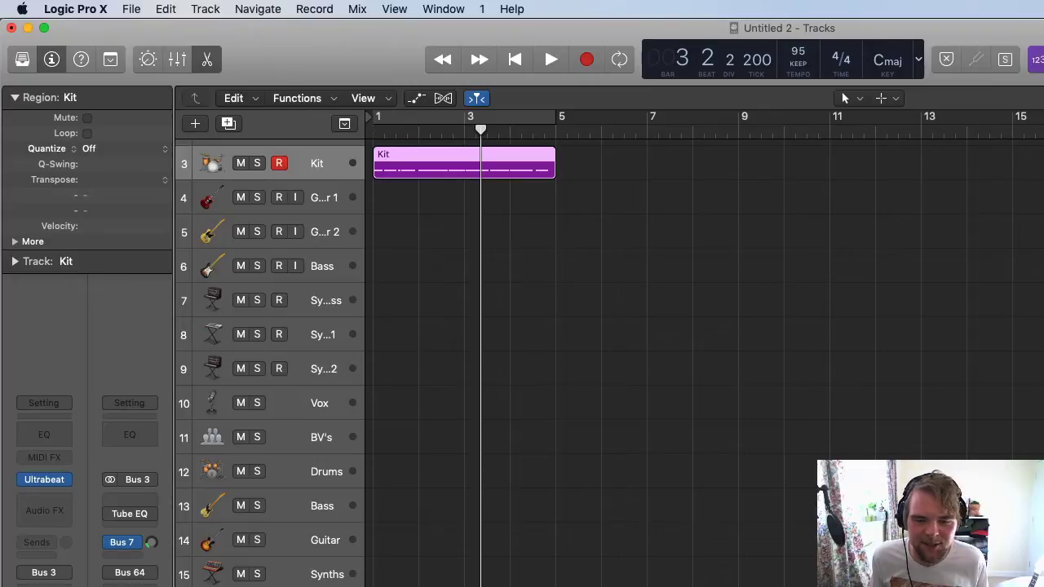
pyautogui.press('Return')
pyautogui.press('space')
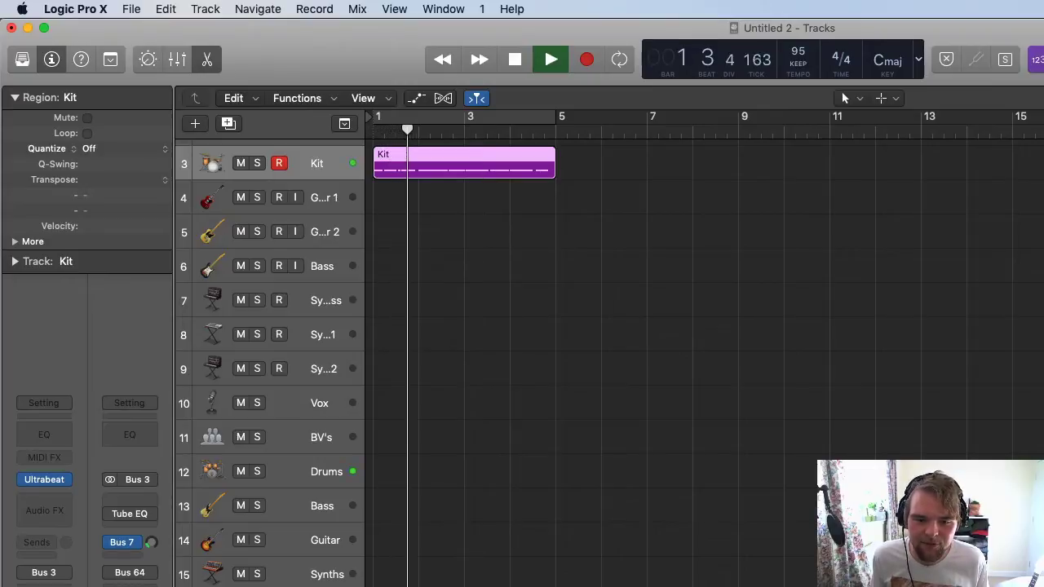
pyautogui.press('space')
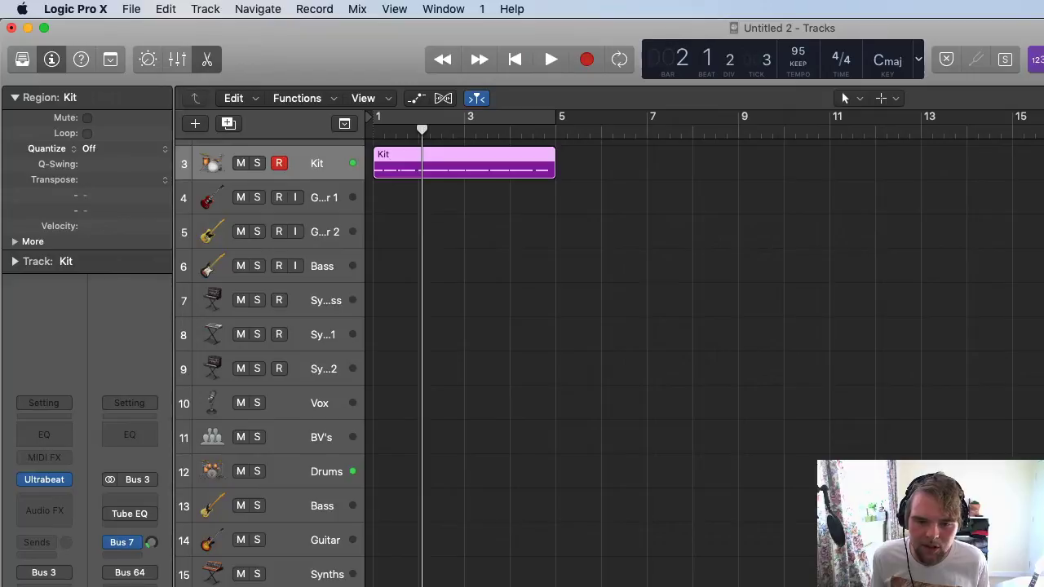
pyautogui.press('Return')
pyautogui.press('space')
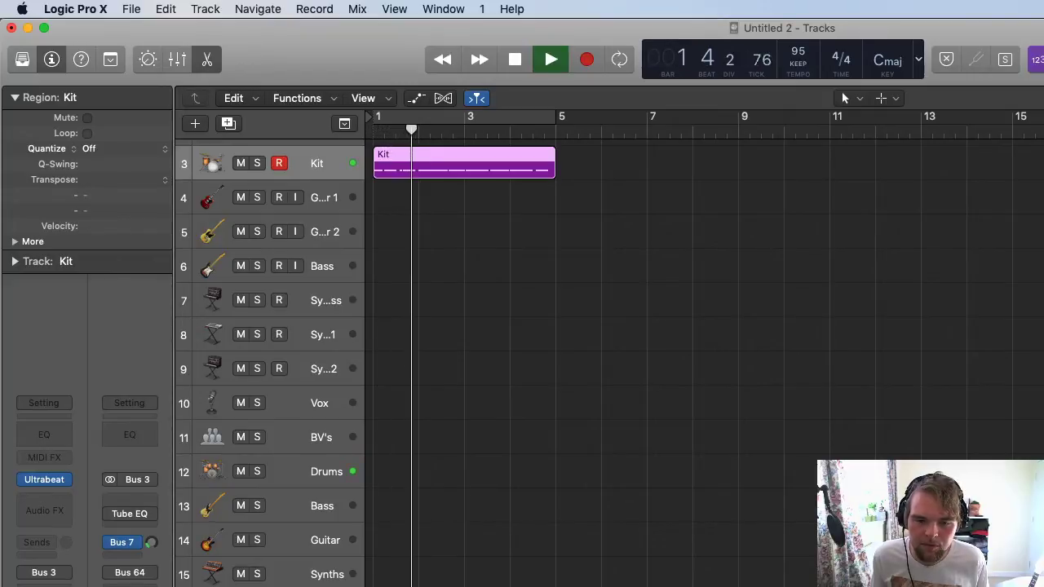
pyautogui.press('space')
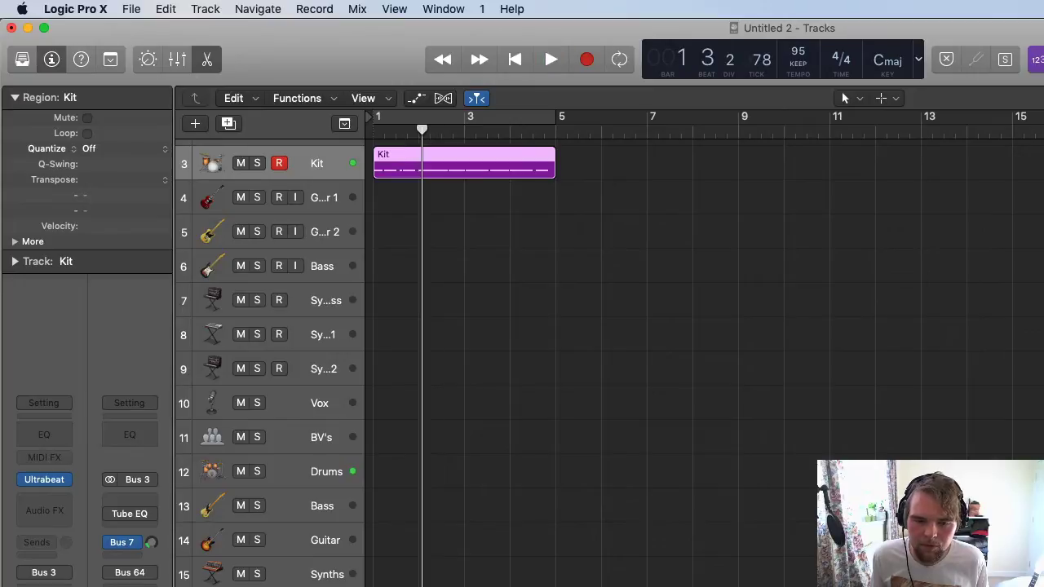
pyautogui.press('Return')
pyautogui.press('space')
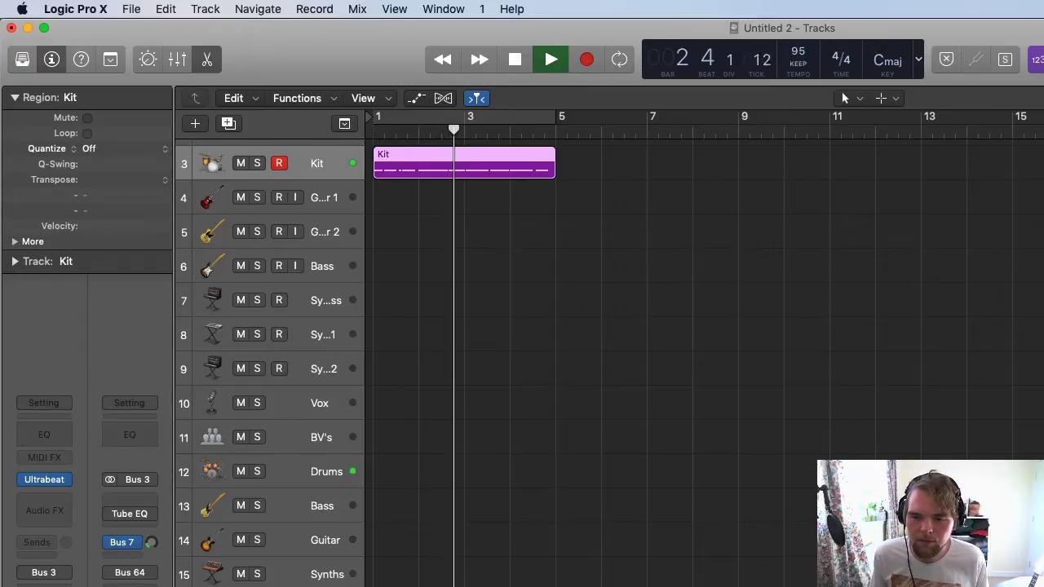
pyautogui.press('space')
pyautogui.press('Return')
pyautogui.press('space')
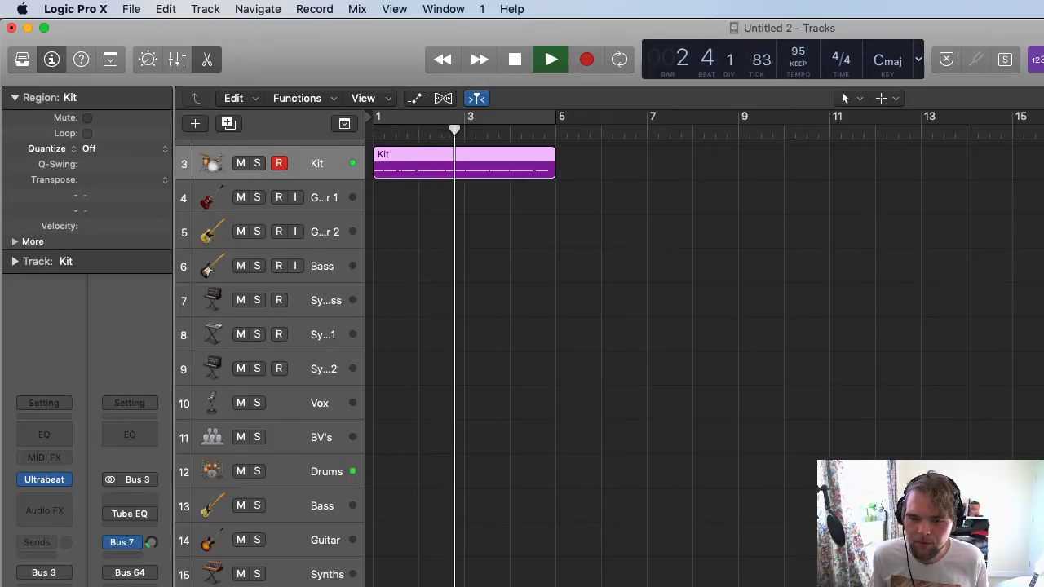
pyautogui.press('space')
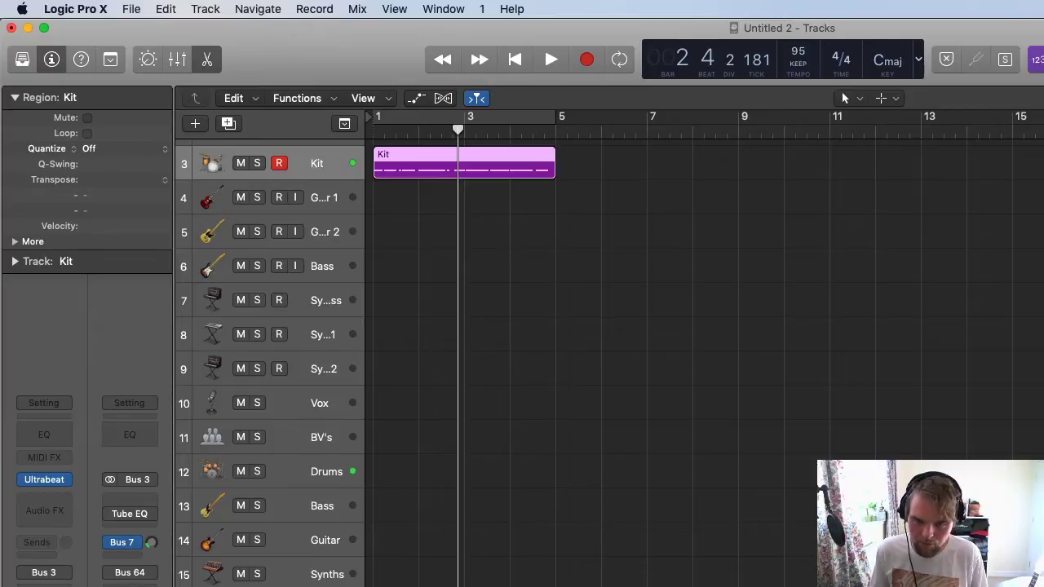
pyautogui.press('Return')
pyautogui.press('space')
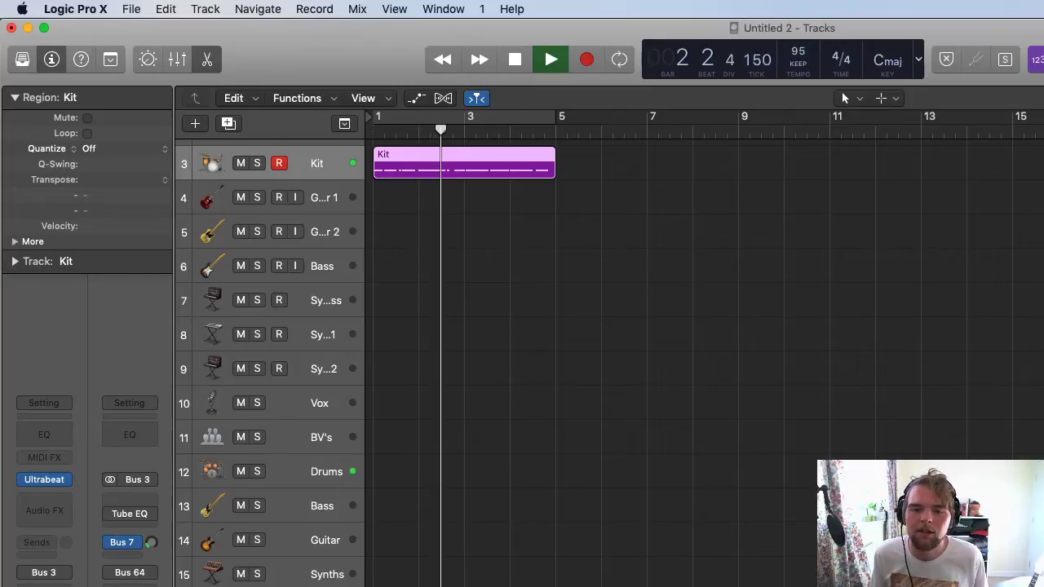
pyautogui.press('space')
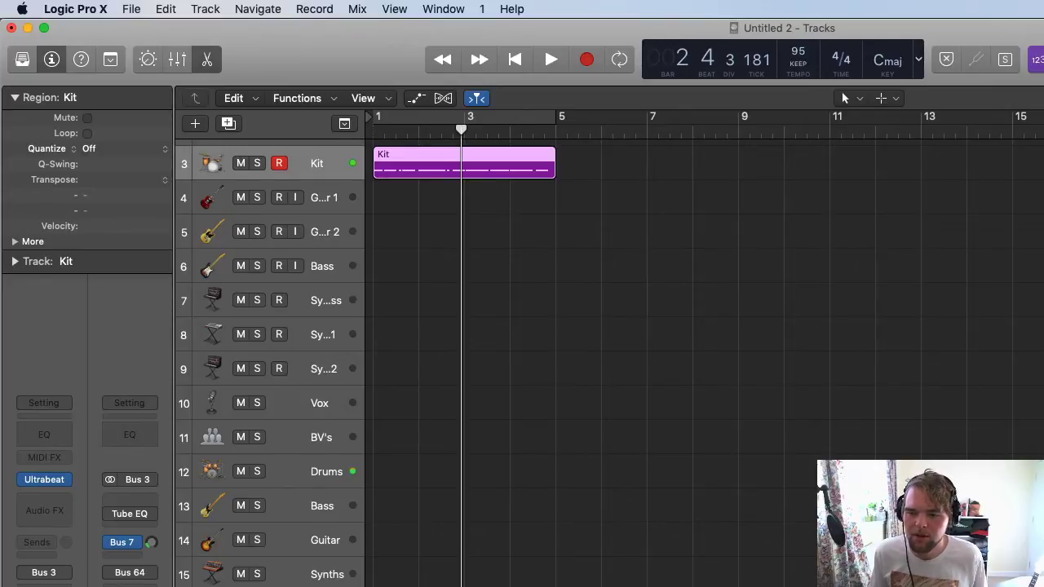
# Split the Kit region at bar 3 with the Split option for crossing notes and remove the part after it.
pyautogui.press('.')
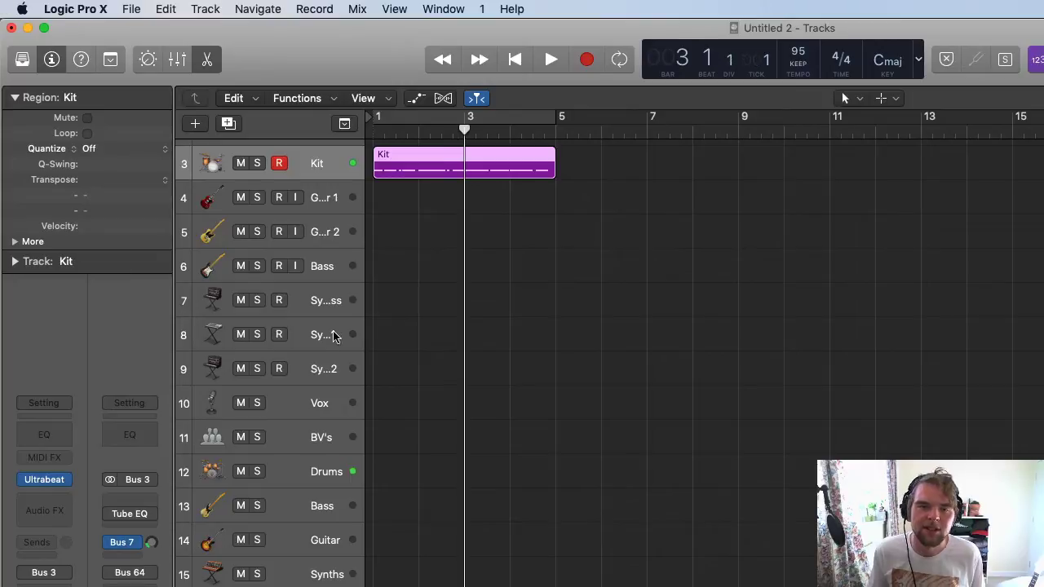
pyautogui.press('super+t')
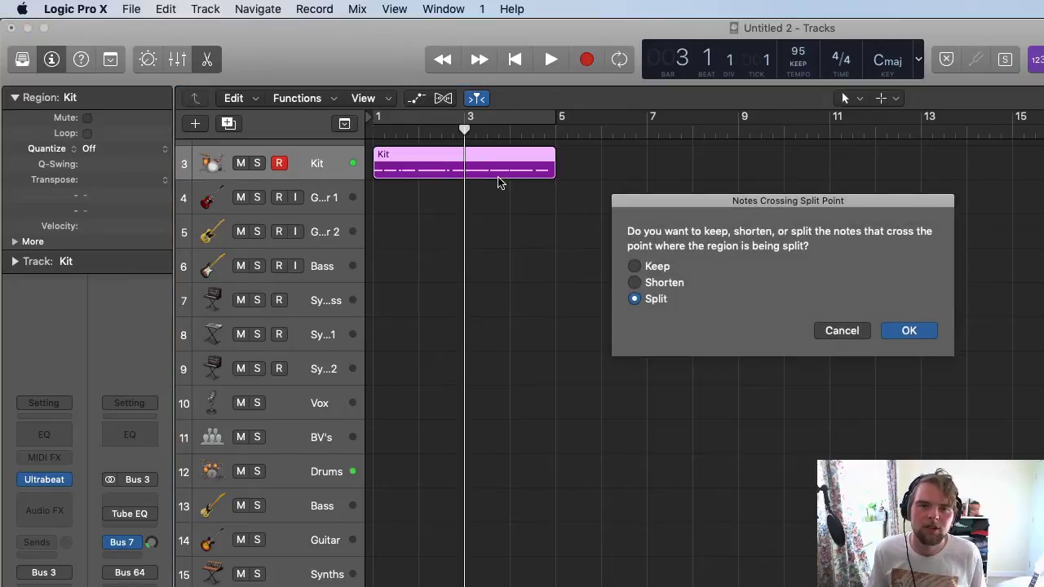
pyautogui.click(910, 331)
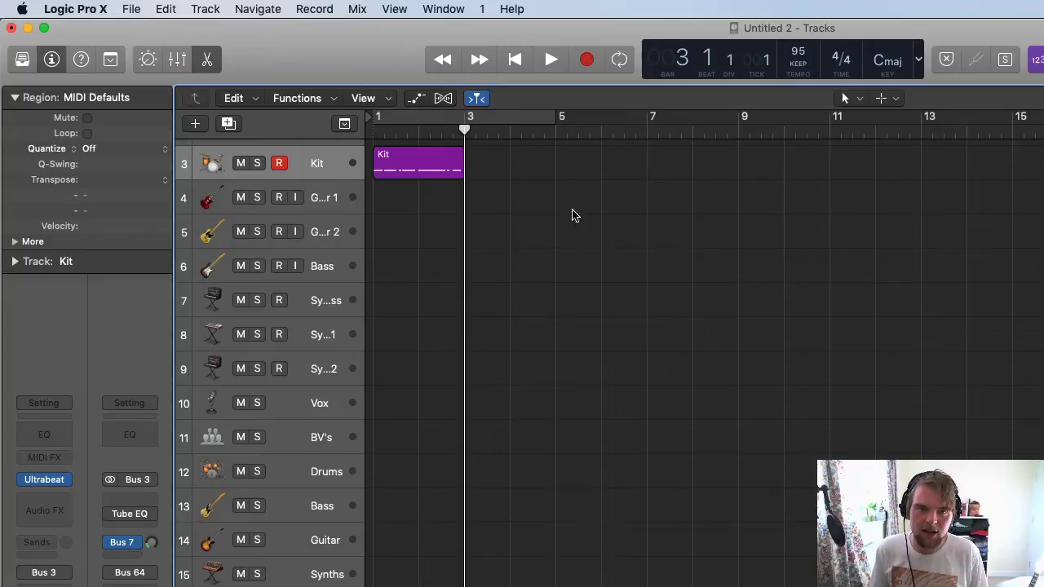
# Loop the two-bar Kit region out to bar 5 and return the playhead to the start.
pyautogui.moveTo(463, 151); pyautogui.dragTo(493, 173)
pyautogui.press('space')
pyautogui.press('space')
pyautogui.press('Return')
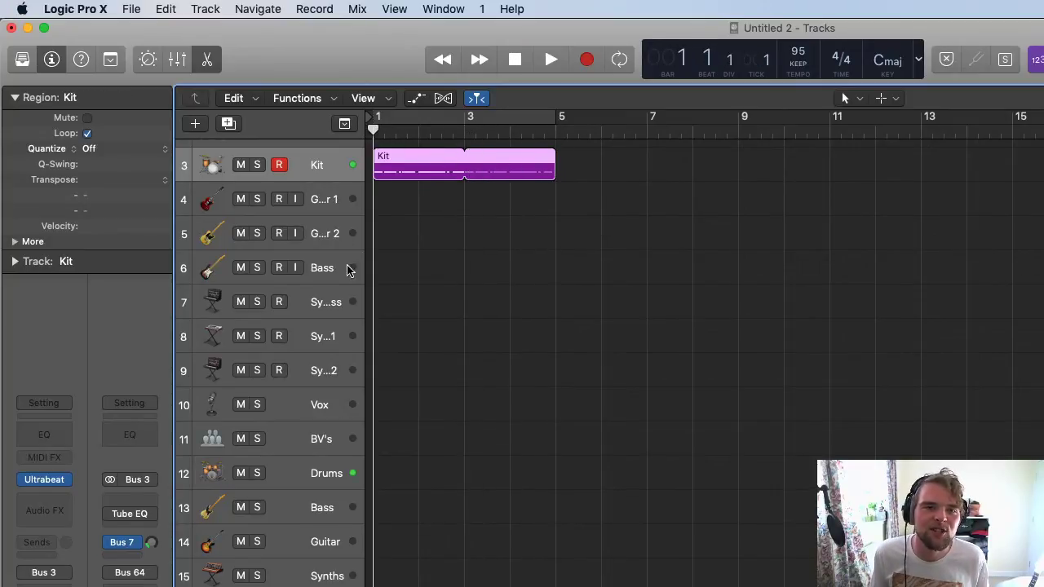
# Select the Synth Bass track, open its Alchemy instrument, and load the Belly Button preset followed by Big Boss.
pyautogui.scroll(-1, 307, 225)
pyautogui.scroll(2, 318, 236)
pyautogui.click(326, 335)
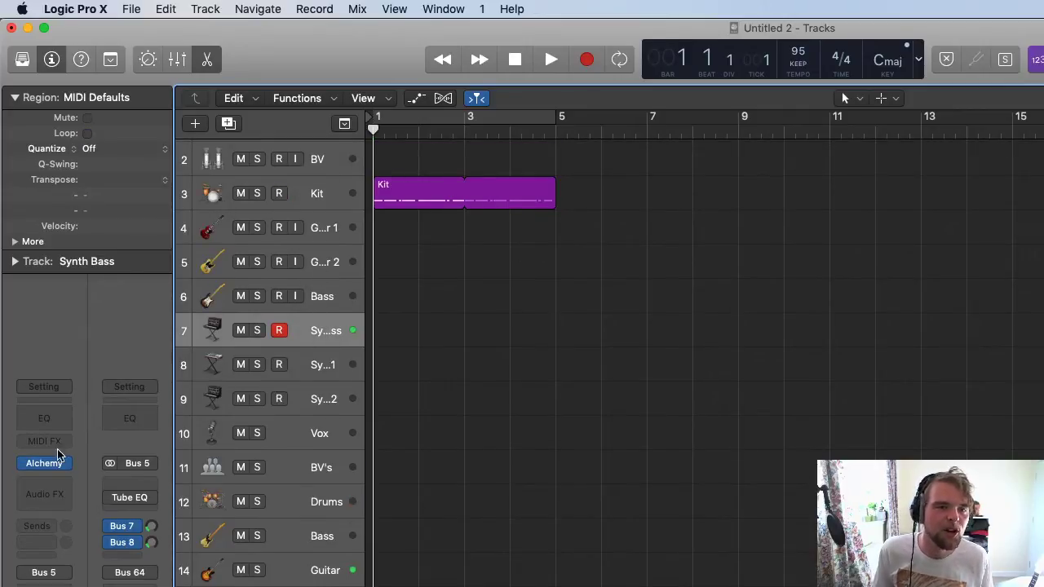
pyautogui.press('v')
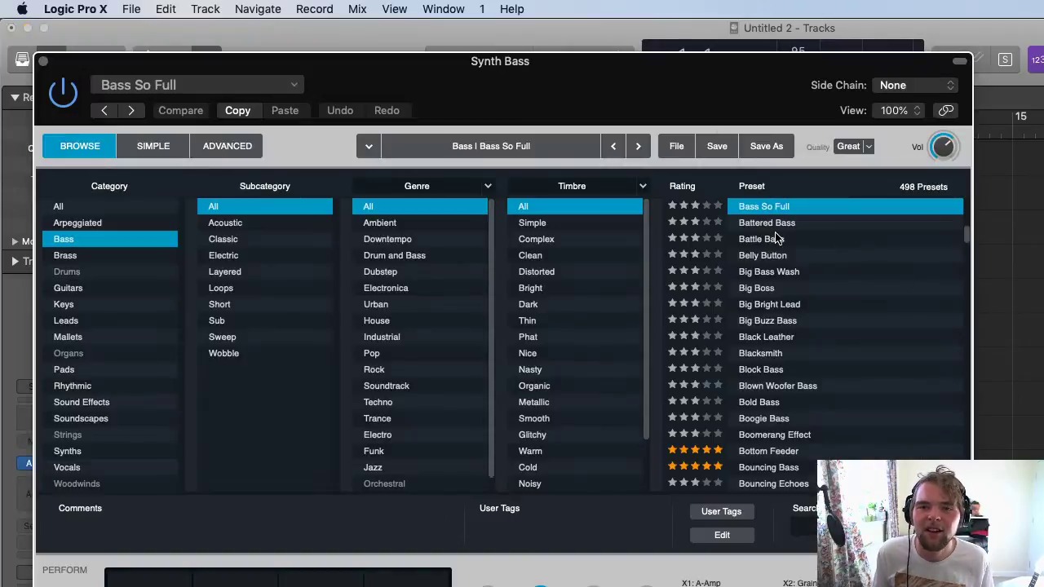
pyautogui.click(763, 255)
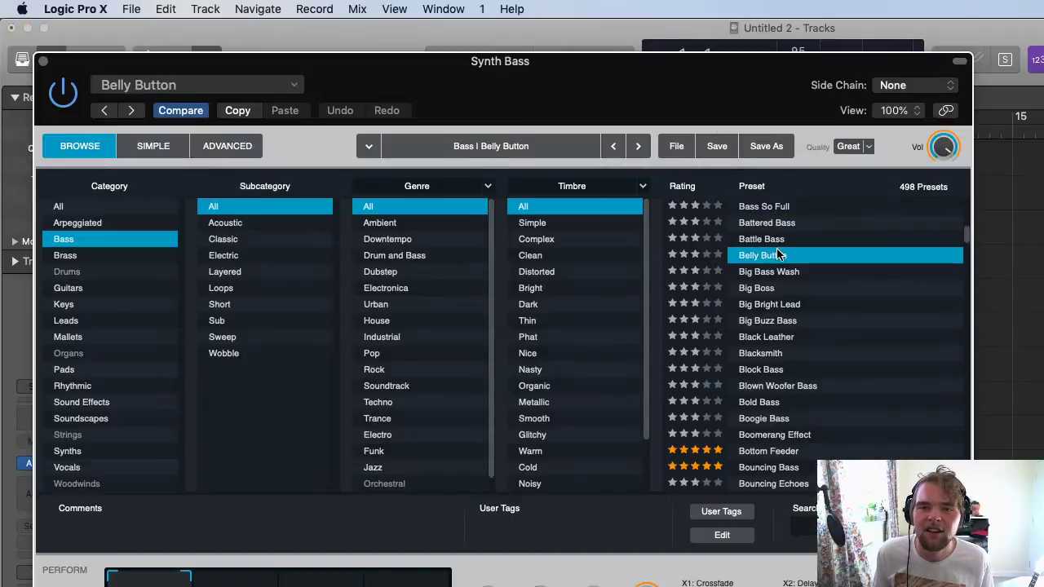
pyautogui.click(770, 292)
# Browse Alchemy's Brass, Leads, Mallets, Pads and Drums preset categories and close the instrument window.
pyautogui.click(67, 256)
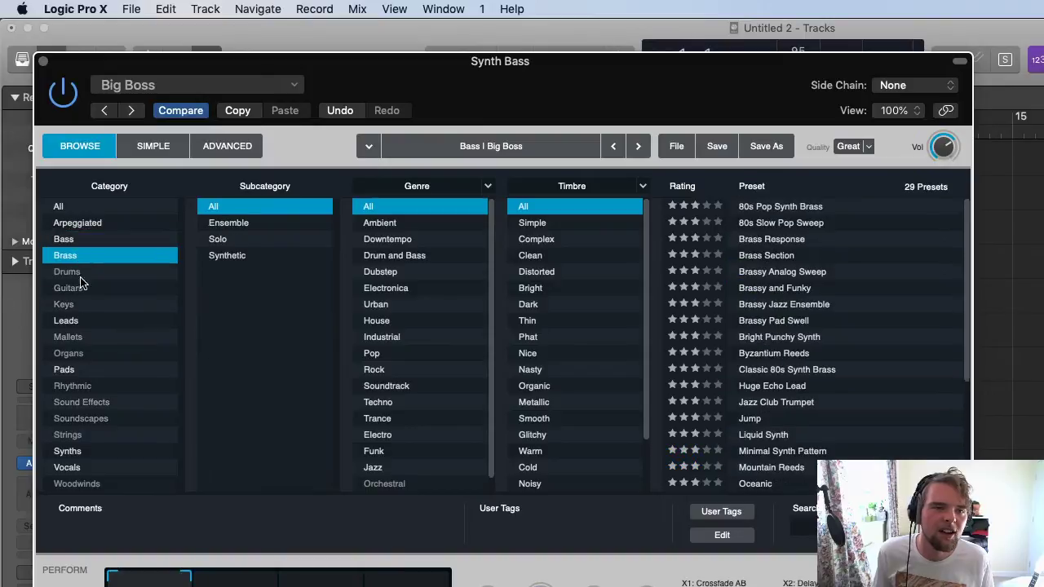
pyautogui.click(88, 323)
pyautogui.click(82, 338)
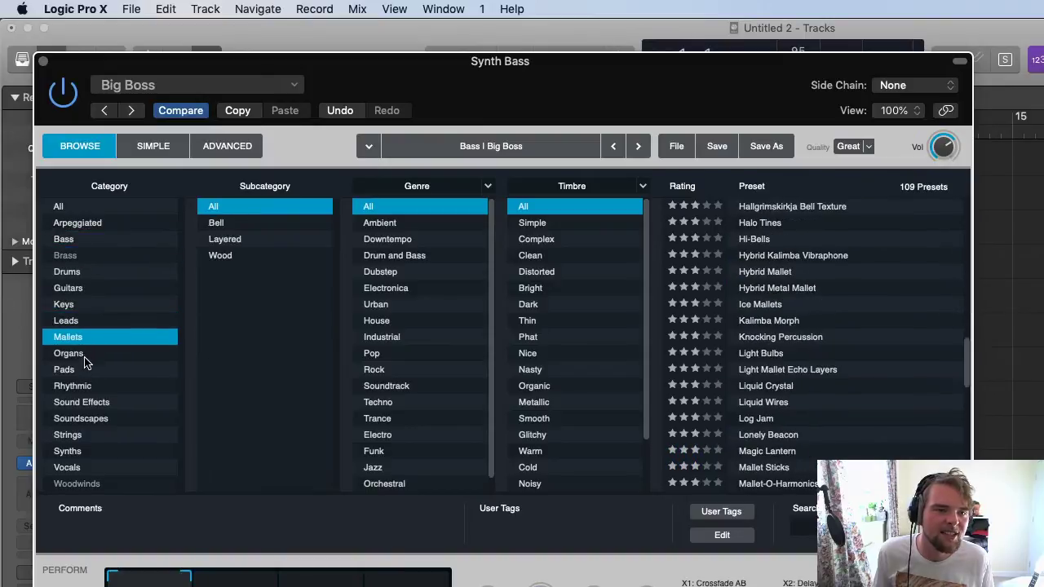
pyautogui.click(72, 369)
pyautogui.click(85, 274)
pyautogui.click(72, 255)
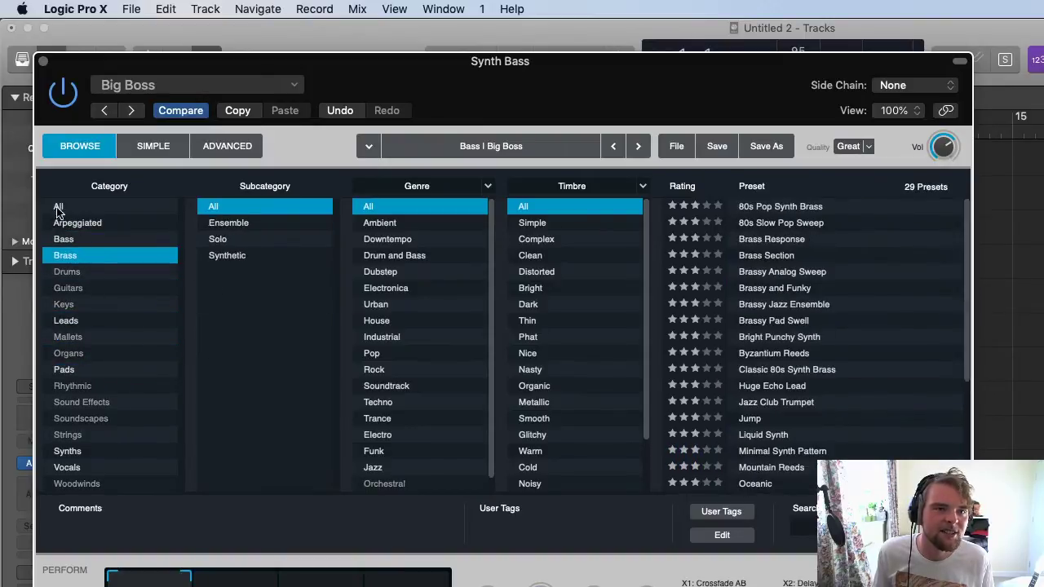
pyautogui.press('super+w')
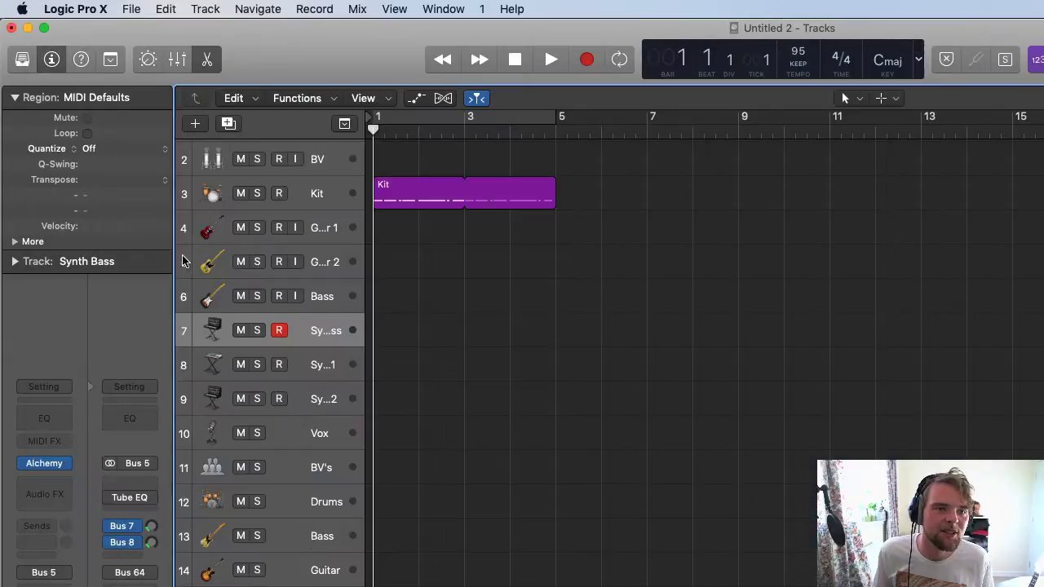
# Replace Alchemy on the Synth Bass track with the EXS24 sampler and load the 3 Bass Guitar Samples instrument.
pyautogui.click(59, 473)
pyautogui.moveTo(96, 503)
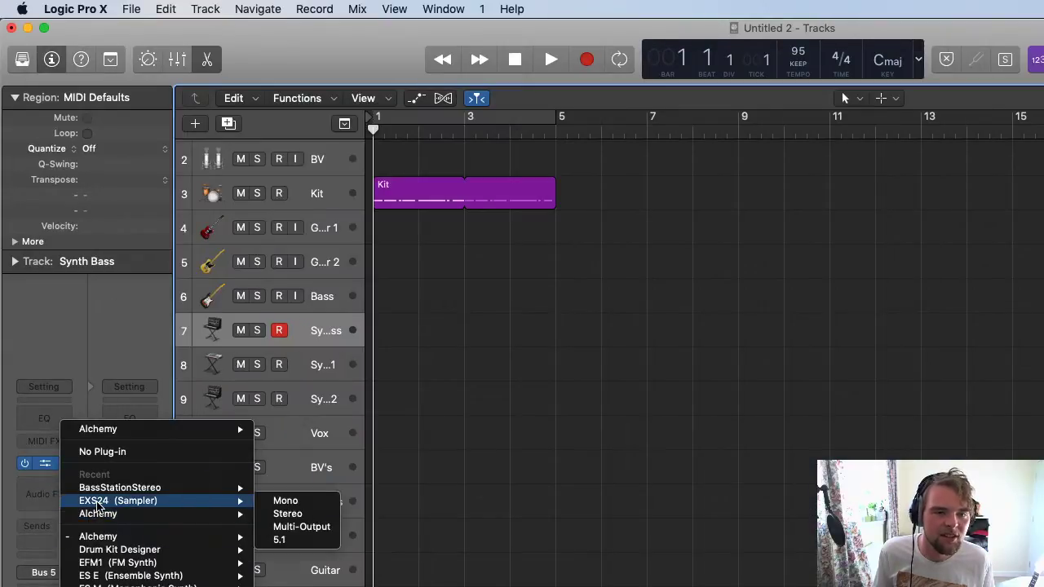
pyautogui.click(287, 502)
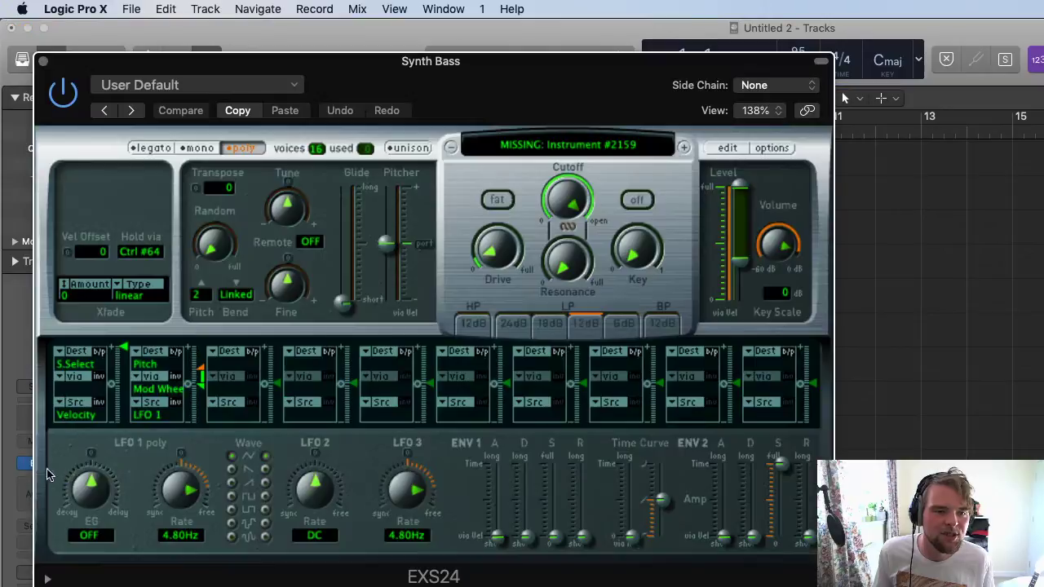
pyautogui.click(620, 151)
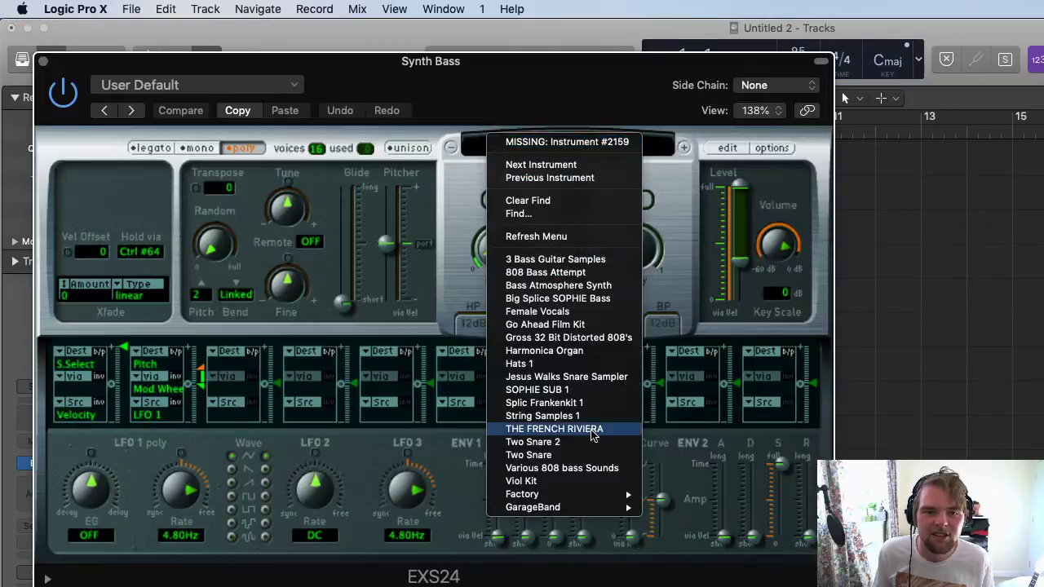
pyautogui.click(765, 243)
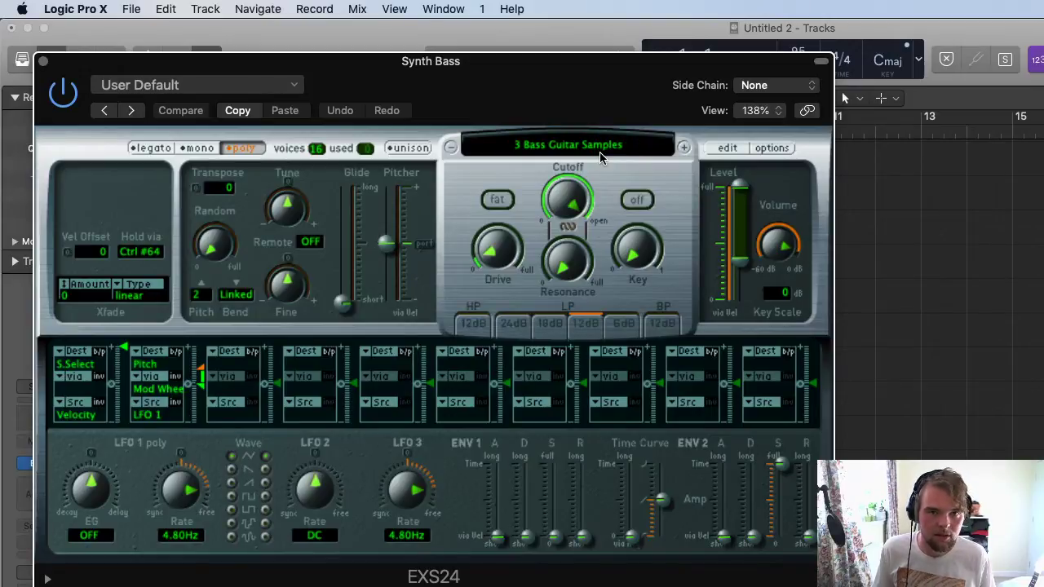
pyautogui.click(42, 61)
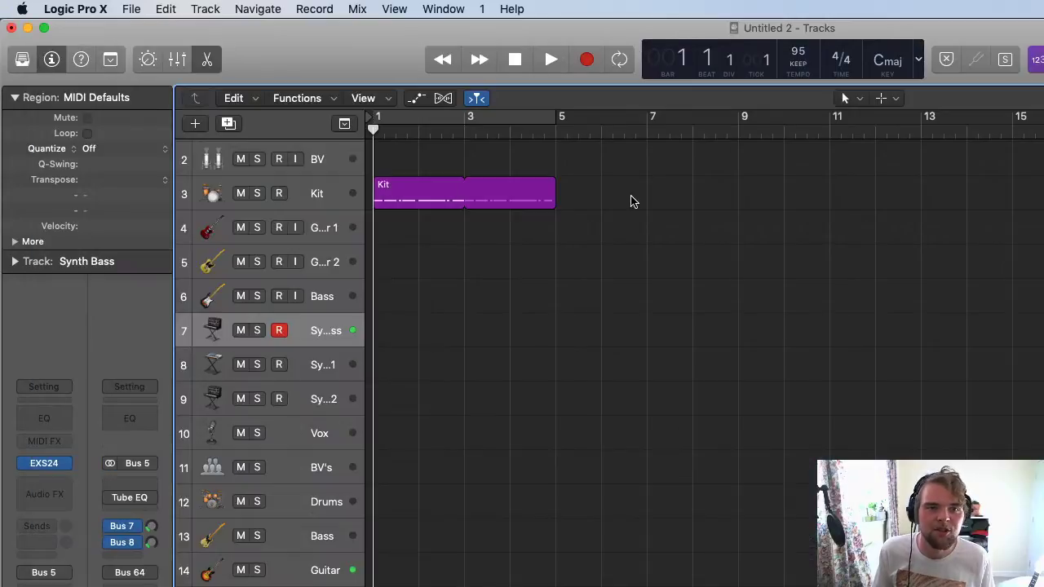
# Replace Alchemy on the Synth 1 track with the Deluxe Classic electric piano and close its window.
pyautogui.click(313, 369)
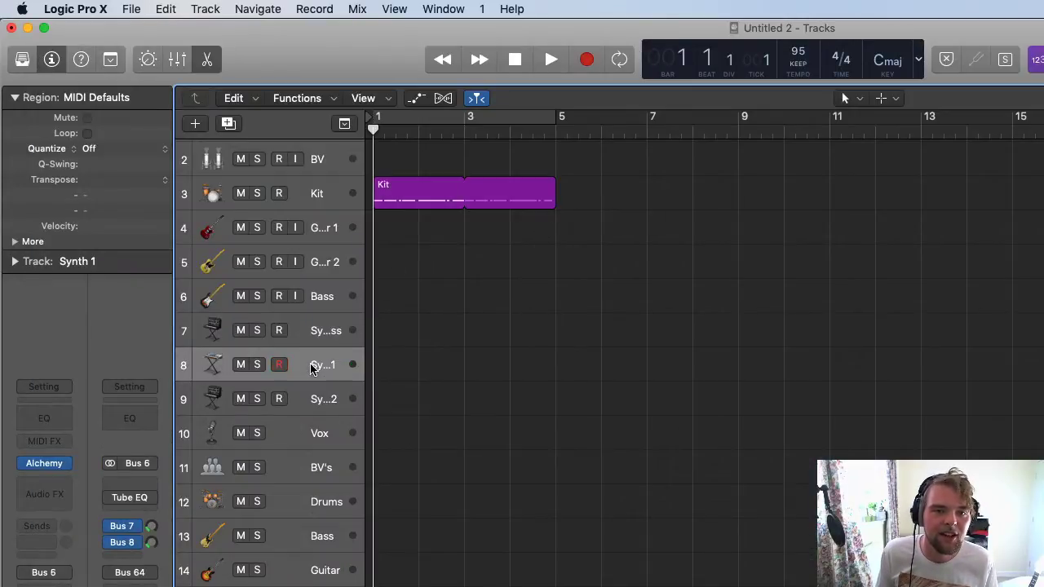
pyautogui.click(64, 464)
pyautogui.moveTo(140, 490)
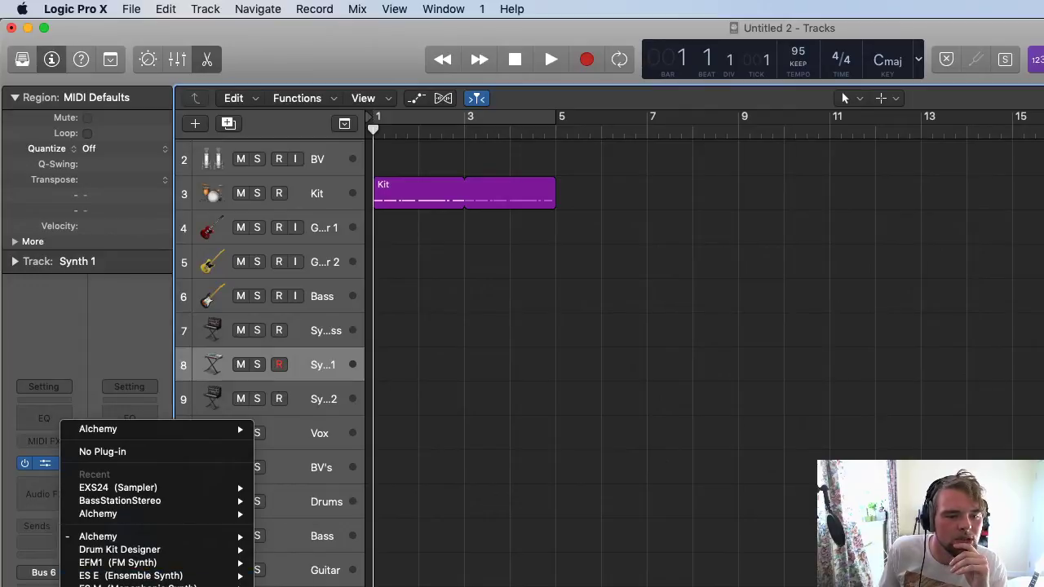
pyautogui.click(155, 586)
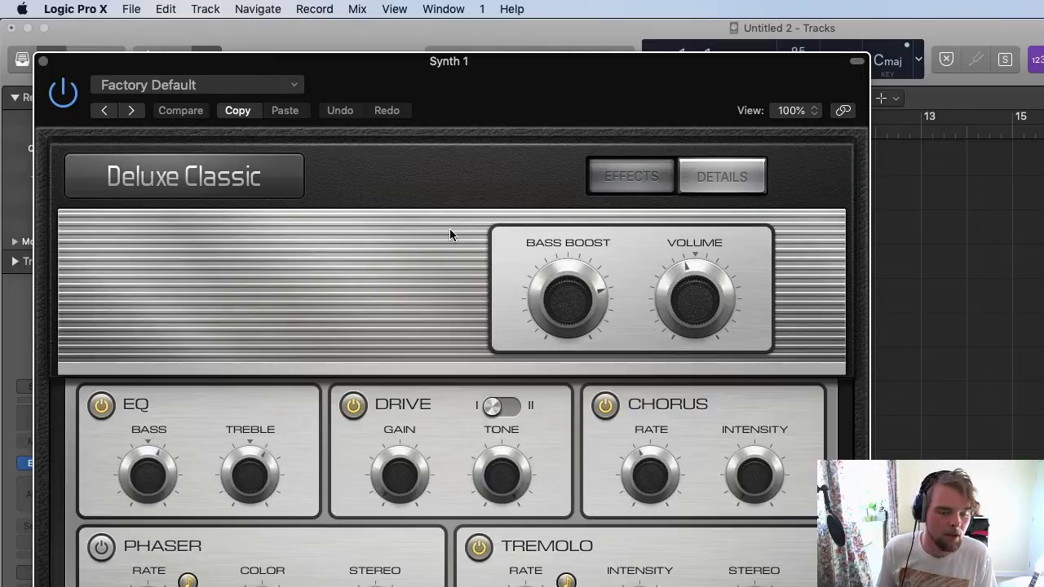
pyautogui.moveTo(416, 86); pyautogui.dragTo(828, 284)
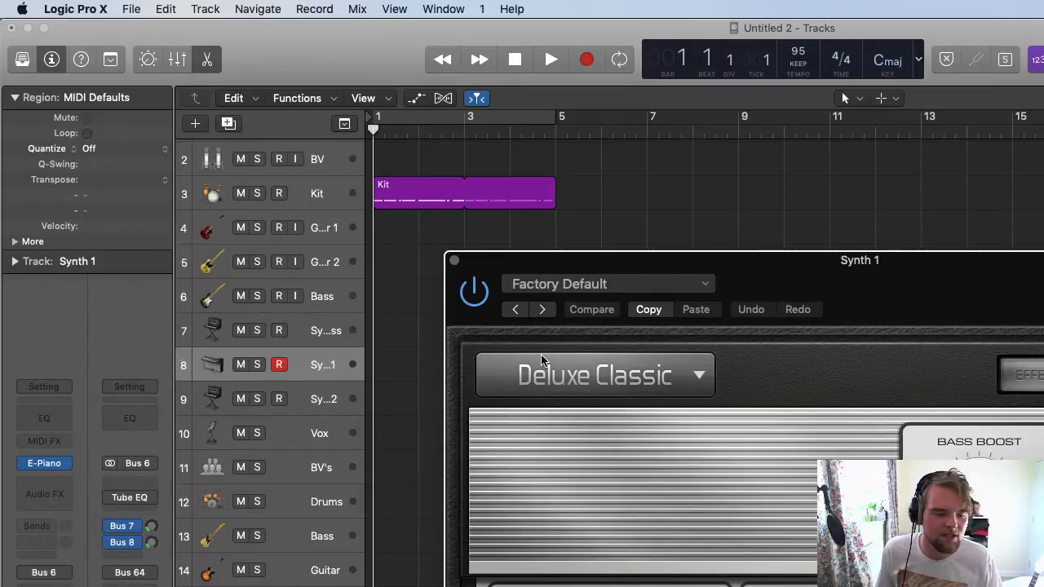
pyautogui.click(455, 261)
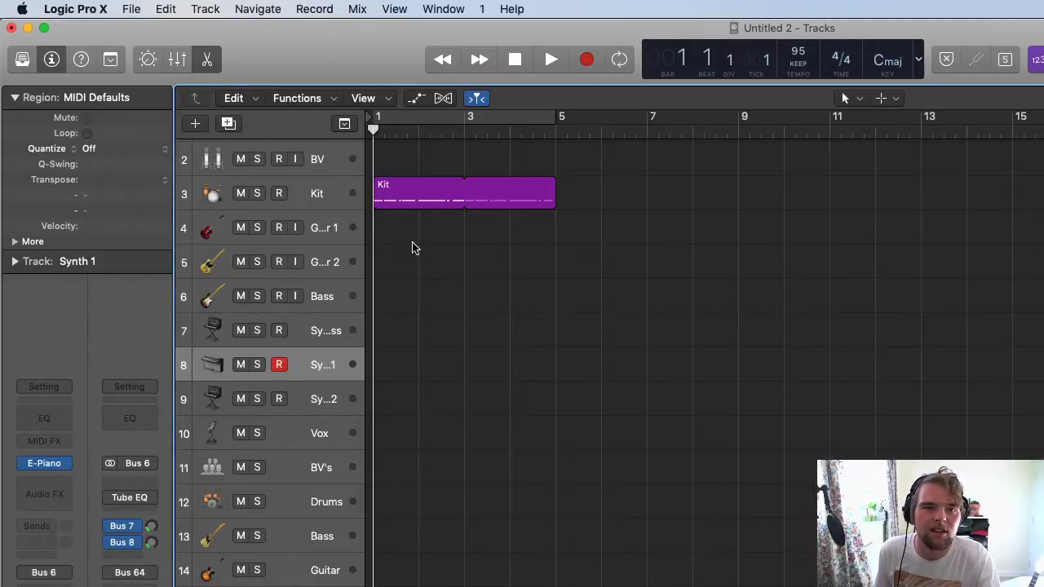
# Record an eight-bar electric piano part on the Synth 1 track from bar 1 and play it back.
pyautogui.press('r')
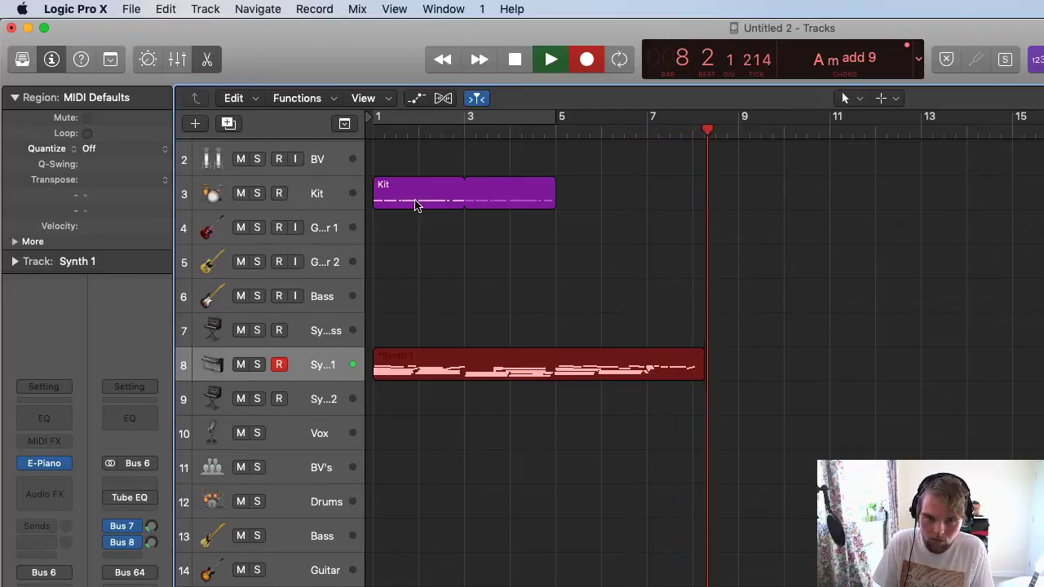
pyautogui.press('space')
pyautogui.press('space')
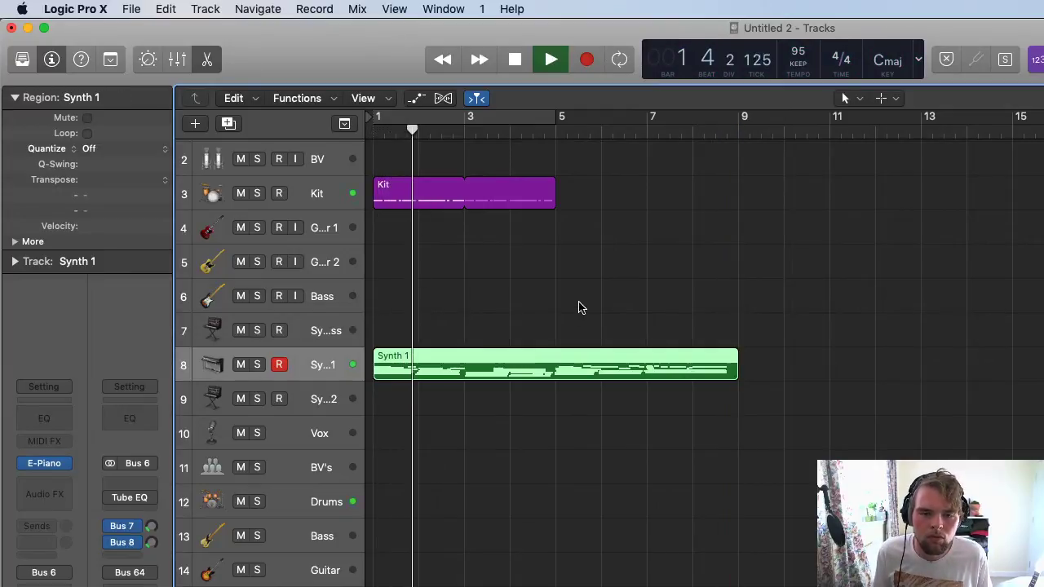
pyautogui.press('space')
pyautogui.press('Return')
pyautogui.press('space')
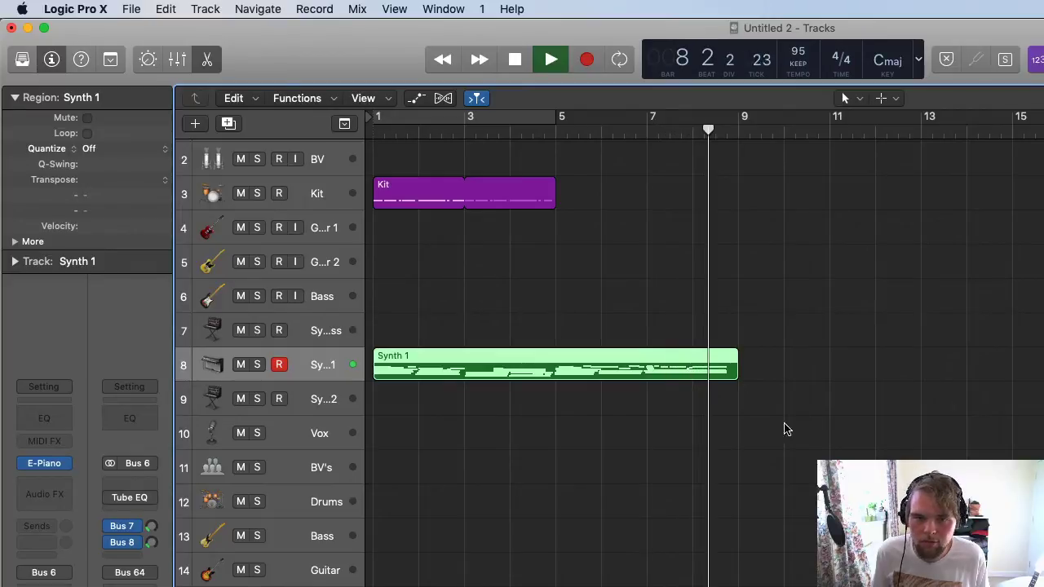
# Copy the Synth 1 region to bar 9, extend the Kit loop to bar 9, and play from the start.
pyautogui.moveTo(565, 354); pyautogui.dragTo(930, 383)
pyautogui.press('space')
pyautogui.moveTo(549, 181); pyautogui.dragTo(739, 187)
pyautogui.press('Return')
pyautogui.press('space')
pyautogui.scroll(-2, 685, 298)
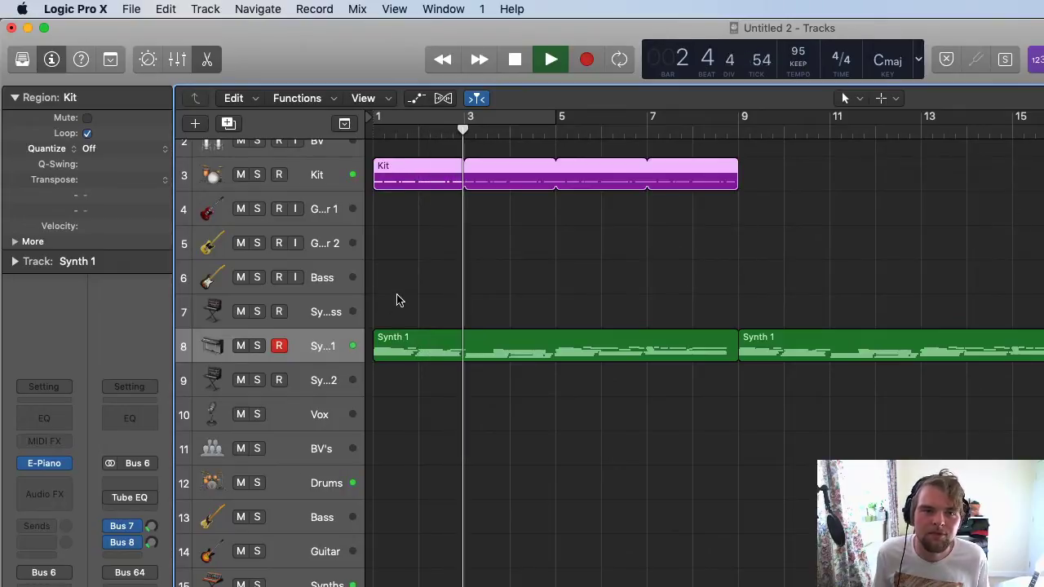
# Copy the first Synth 1 region onto the Synth Bass track at bar 1 and return the playhead to the start.
pyautogui.click(316, 391)
pyautogui.click(314, 455)
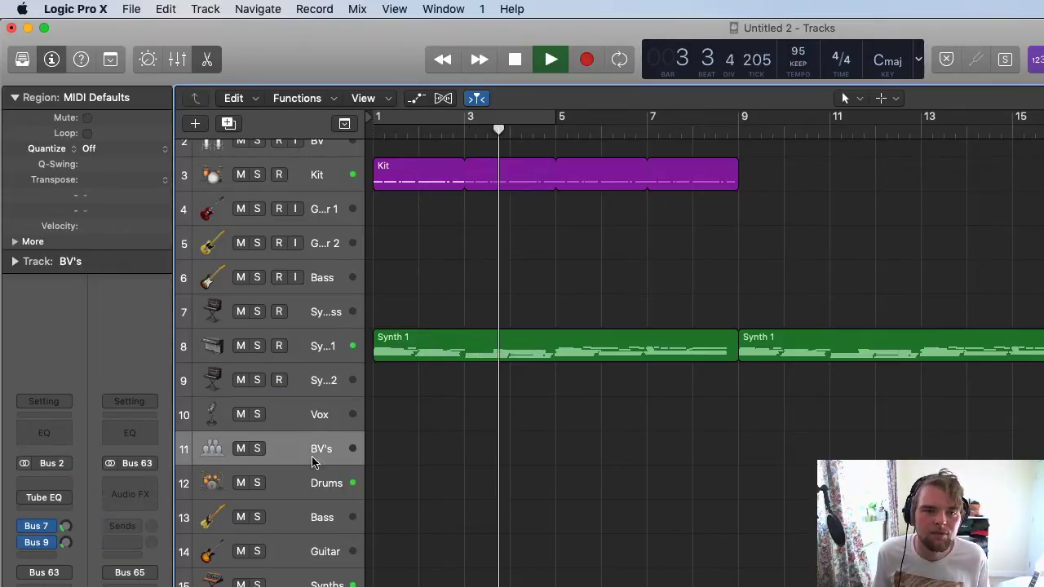
pyautogui.click(314, 514)
pyautogui.click(314, 322)
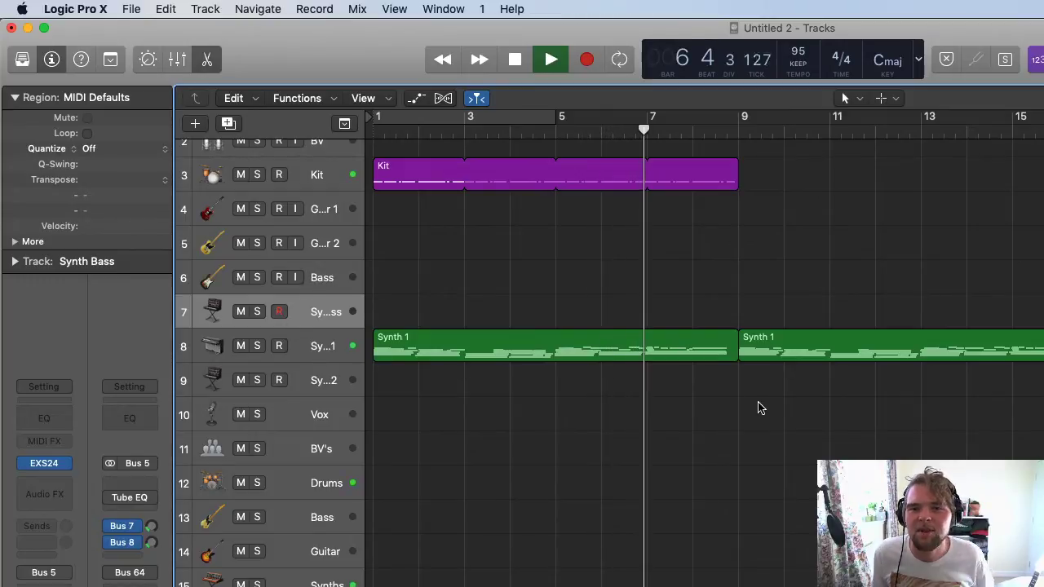
pyautogui.press('space')
pyautogui.click(568, 351)
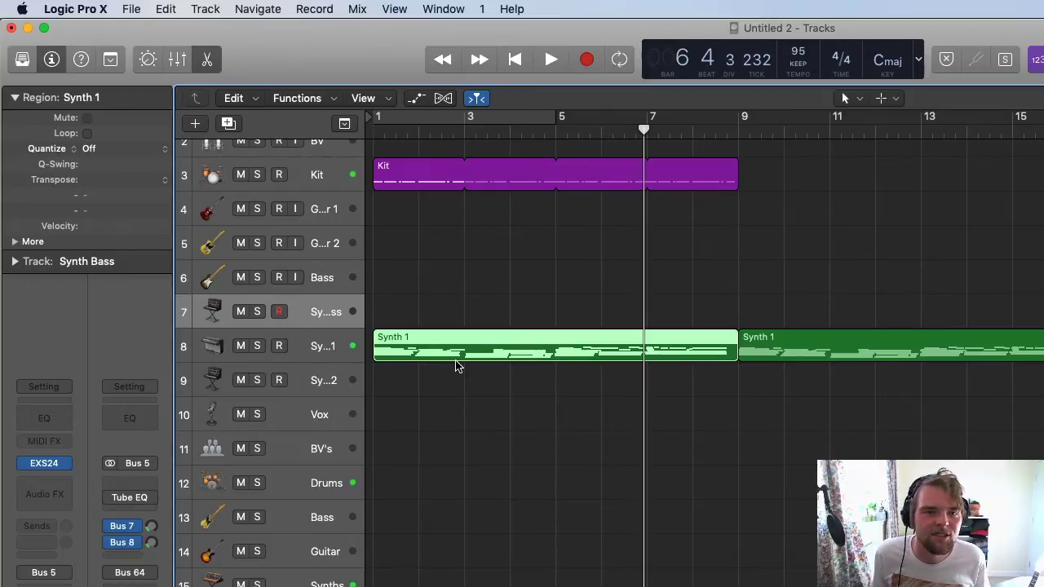
pyautogui.click(373, 130)
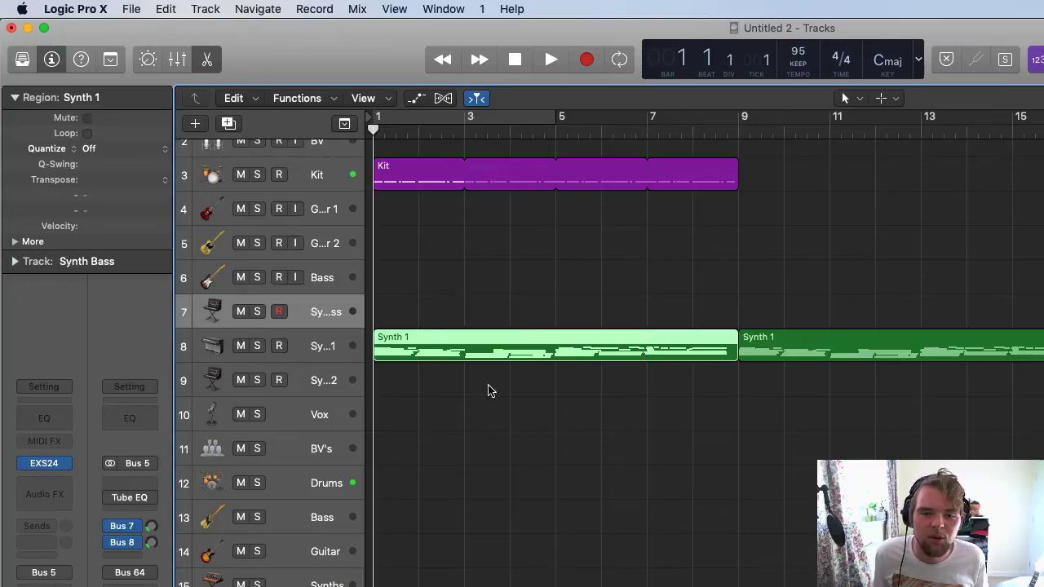
pyautogui.moveTo(505, 356); pyautogui.dragTo(477, 318)
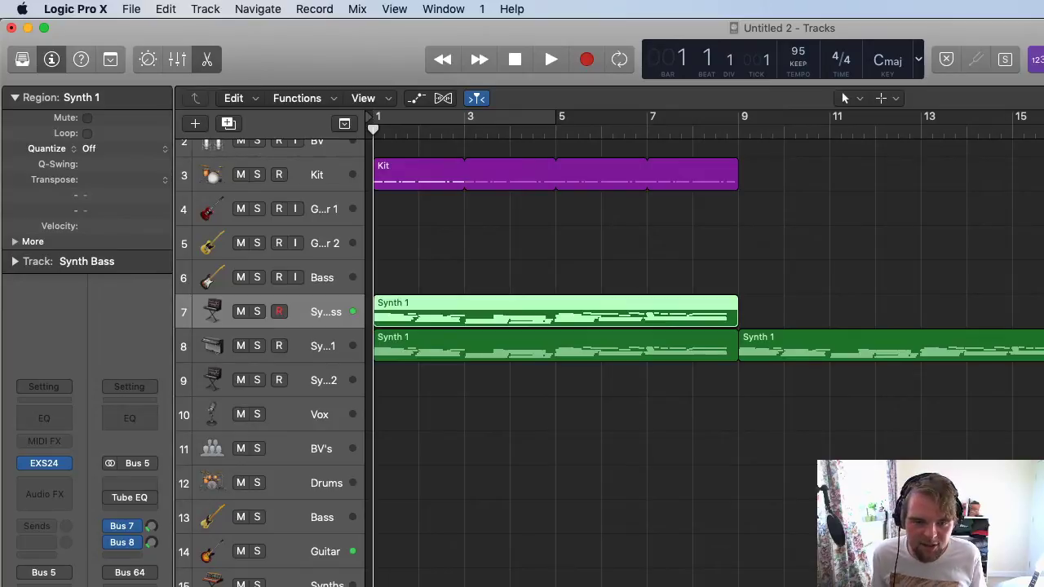
# Reduce the copied region on the Synth Bass track to a single-note bass line and audition it with the other parts.
pyautogui.press('Delete')
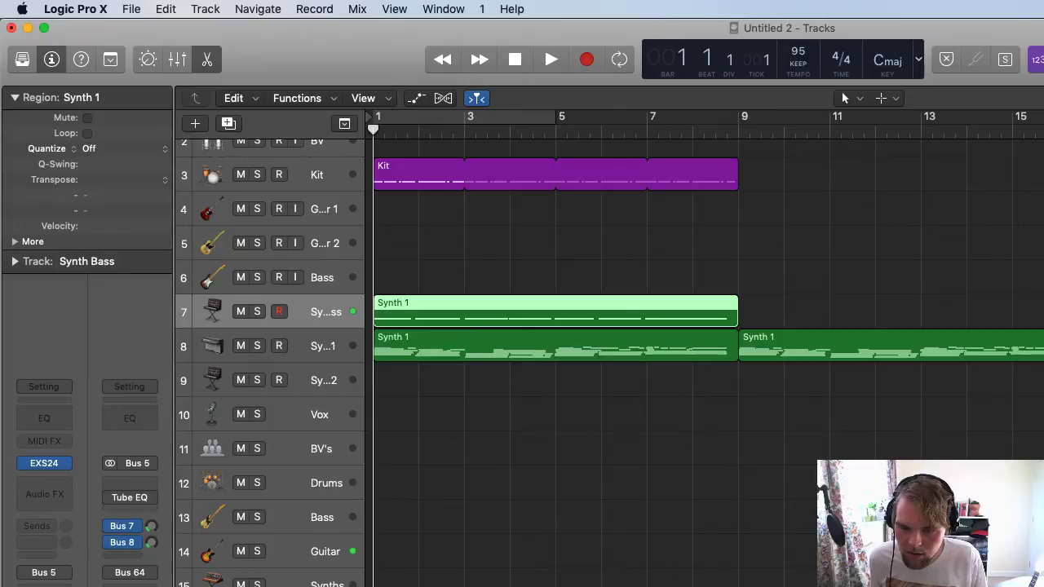
pyautogui.press('space')
pyautogui.press('space')
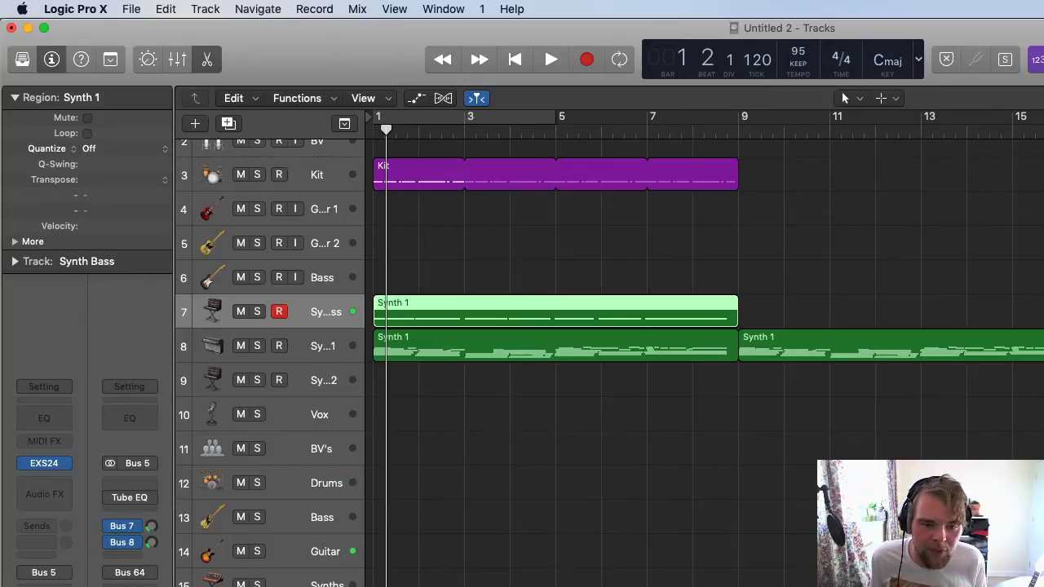
pyautogui.press('space')
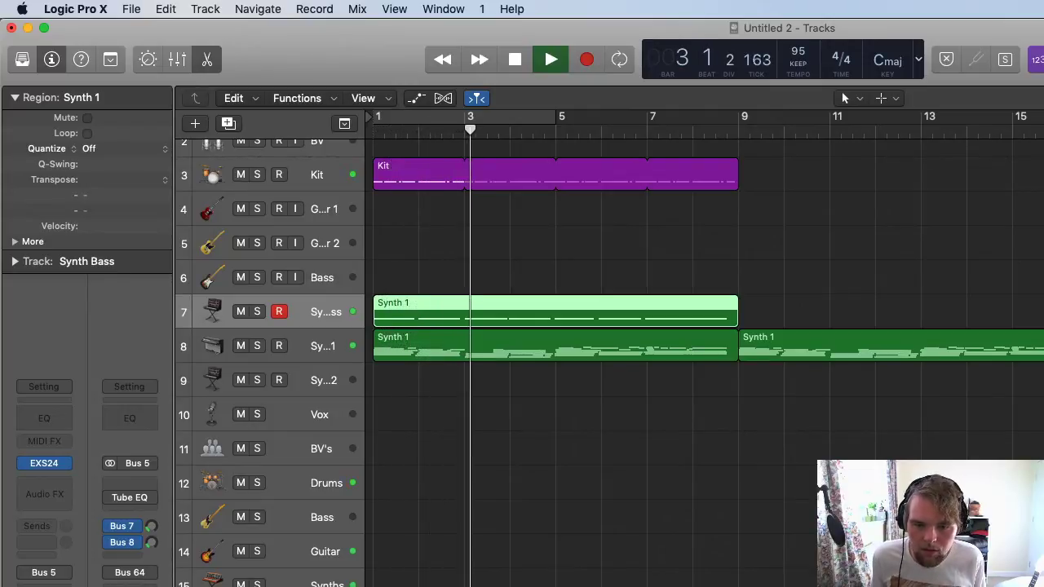
pyautogui.press('space')
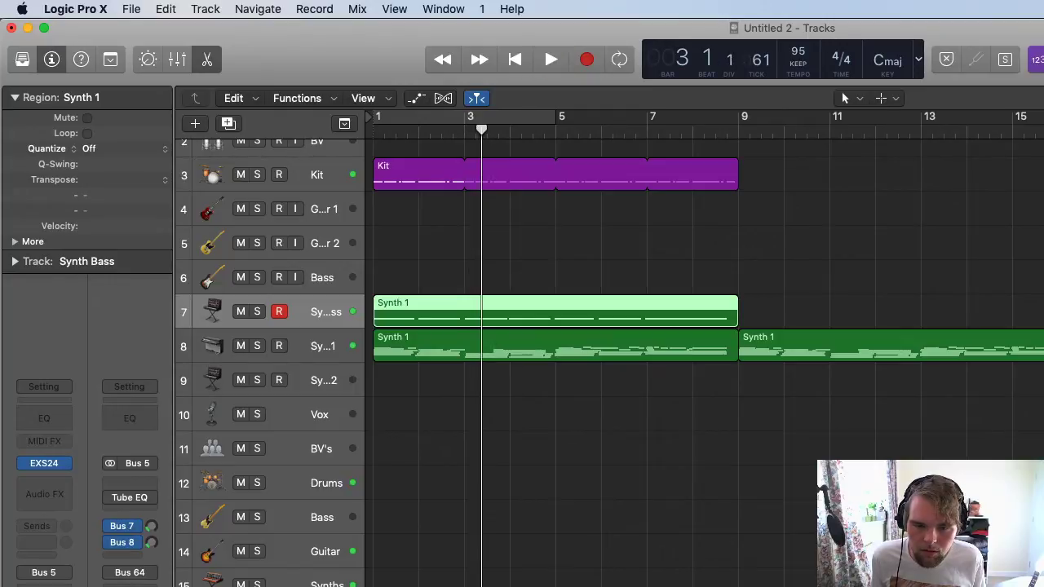
pyautogui.press('Return')
pyautogui.press('space')
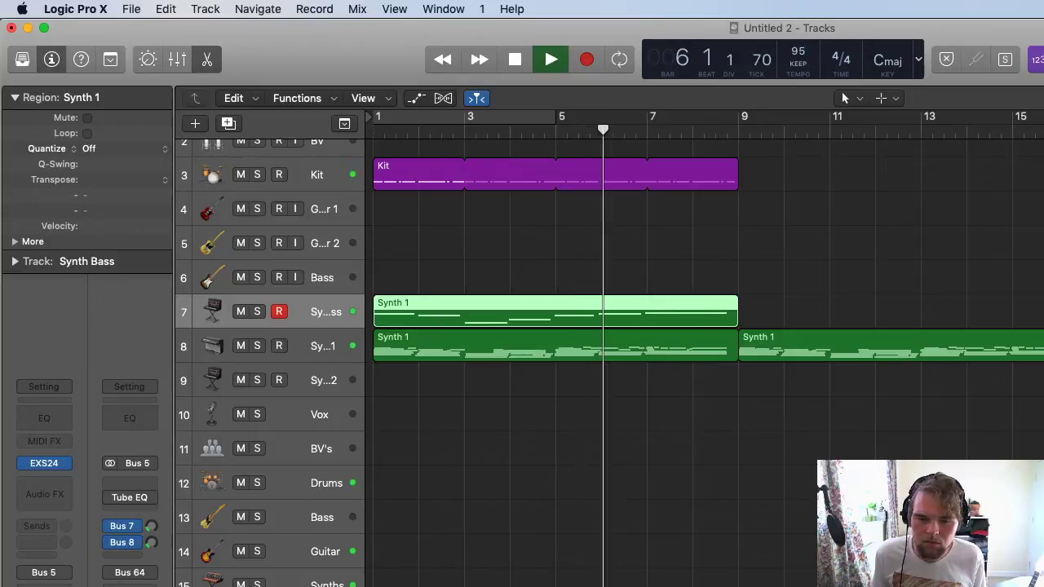
pyautogui.press('space')
# Play from the start and set the Kit track's Ultrabeat master volume to about -14 dB.
pyautogui.click(312, 181)
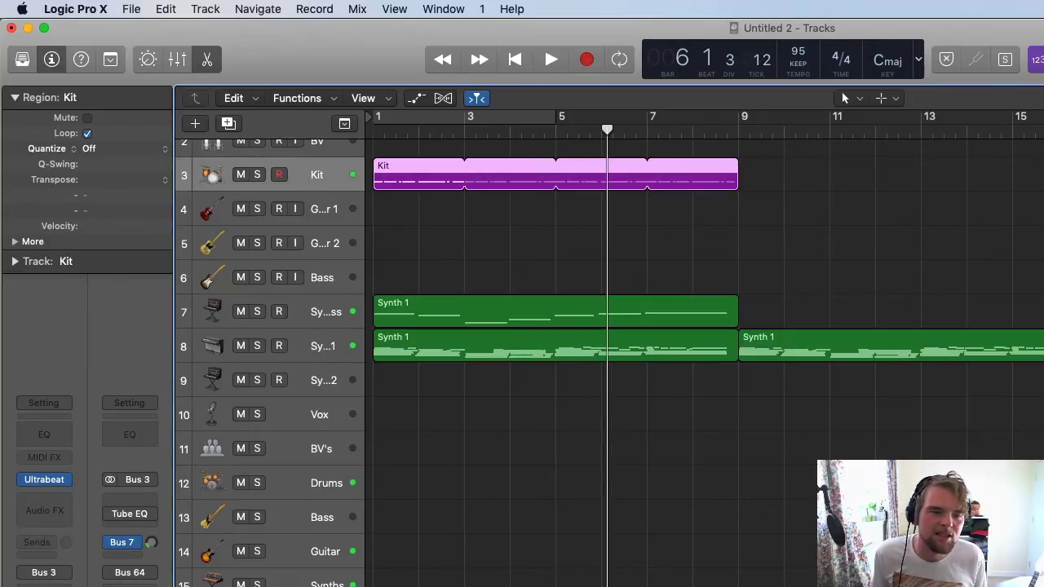
pyautogui.press('Return')
pyautogui.press('space')
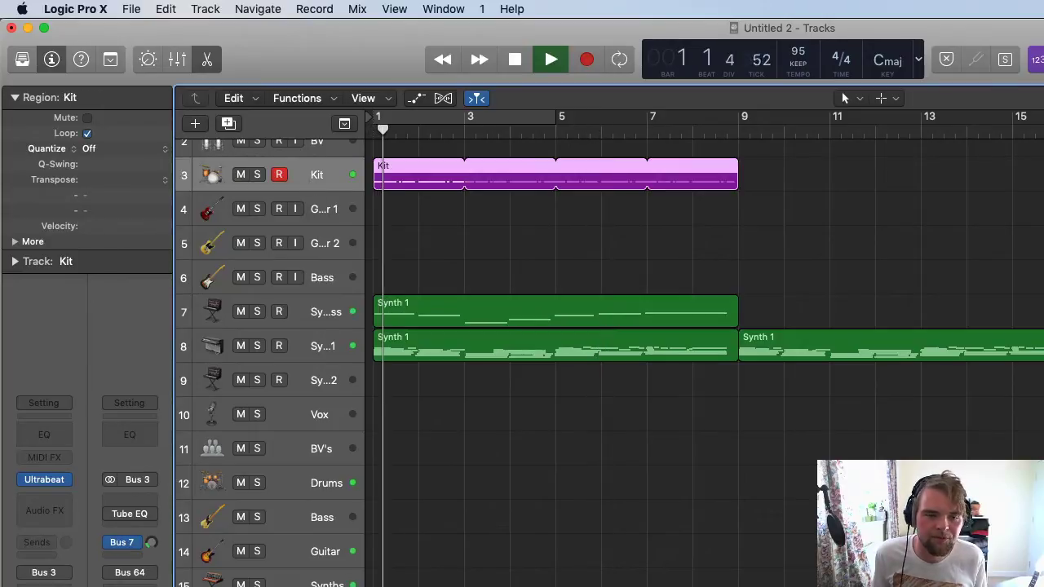
pyautogui.click(67, 484)
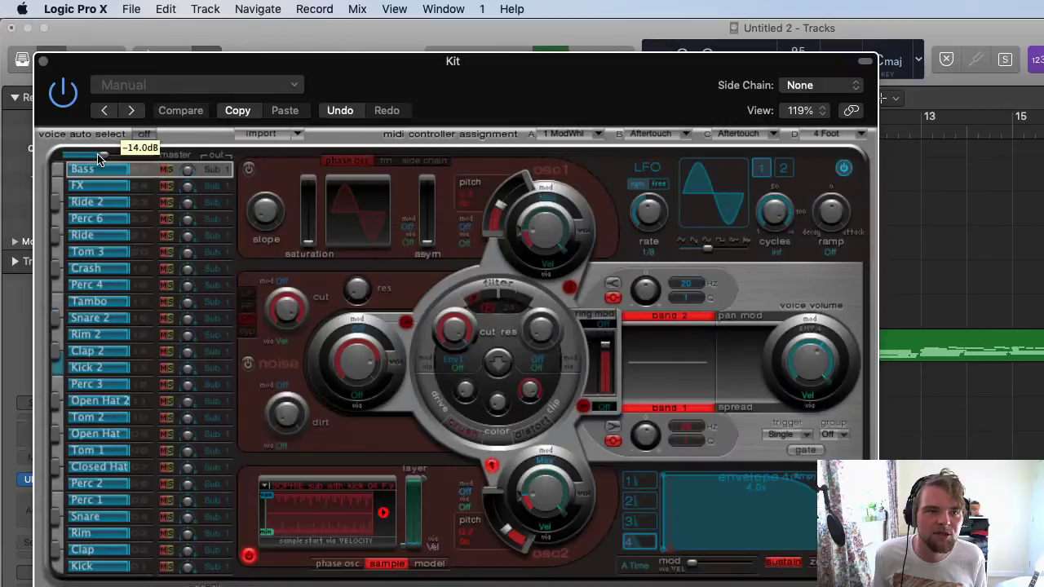
pyautogui.click(44, 62)
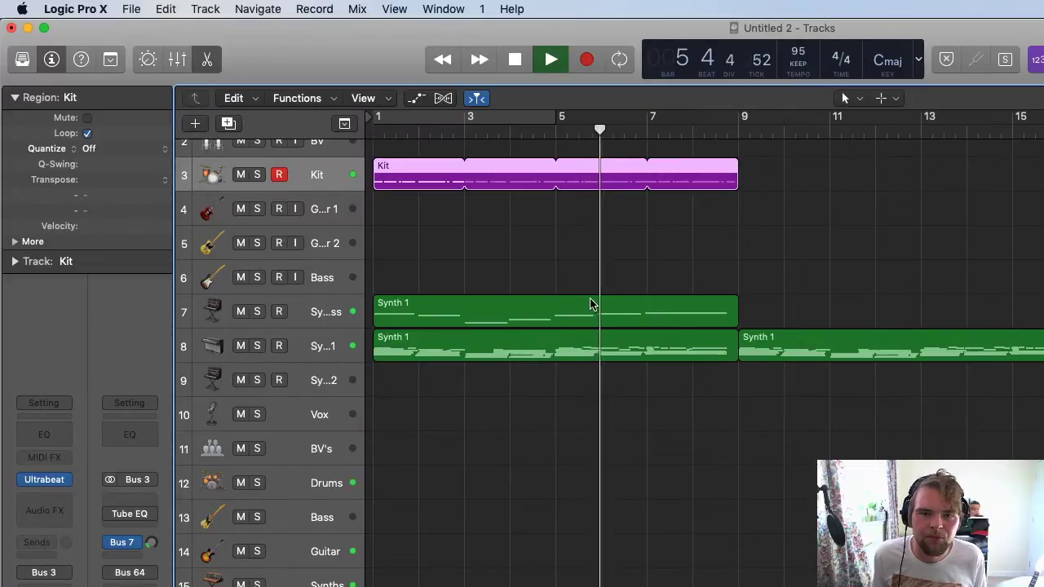
# Stop playback, move the bass line region from the Synth Bass track to the Bass track, and mute it.
pyautogui.click(625, 310)
pyautogui.press('space')
pyautogui.click(655, 294)
pyautogui.click(642, 307)
pyautogui.moveTo(401, 314); pyautogui.dragTo(406, 288)
pyautogui.hotkey('ctrl', 'm')
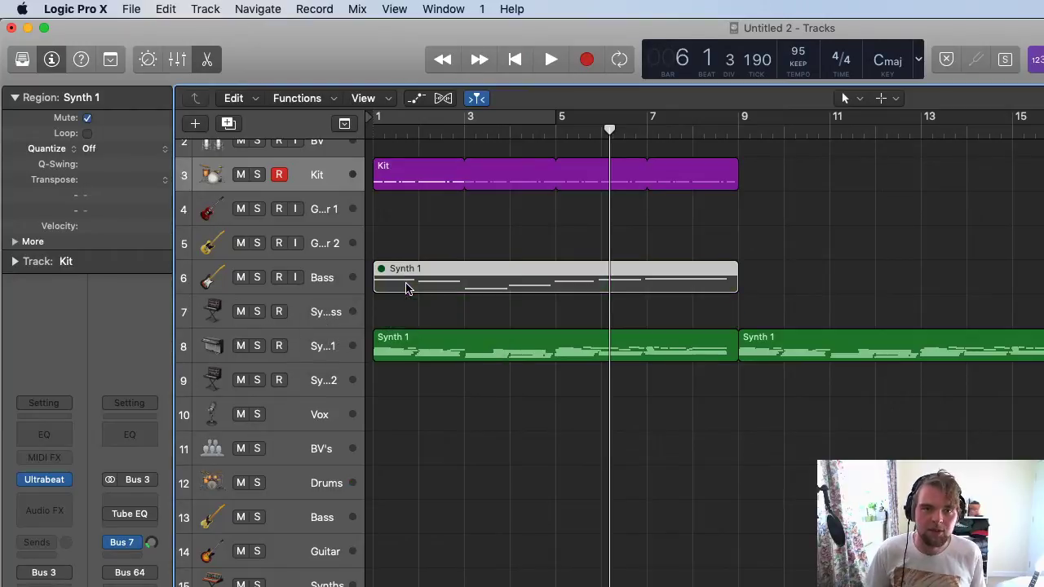
pyautogui.press('Return')
pyautogui.press('r')
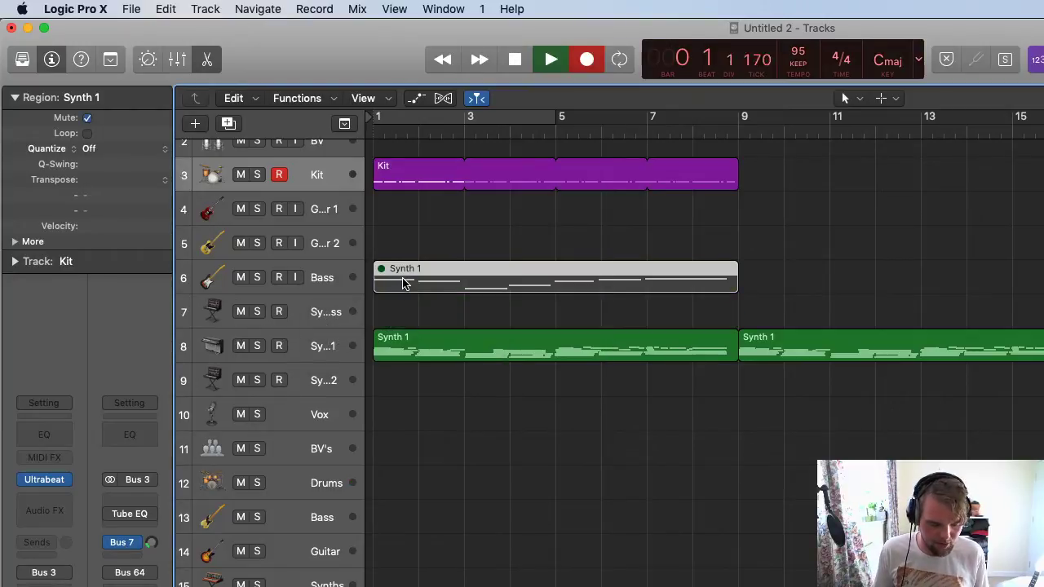
pyautogui.press('space')
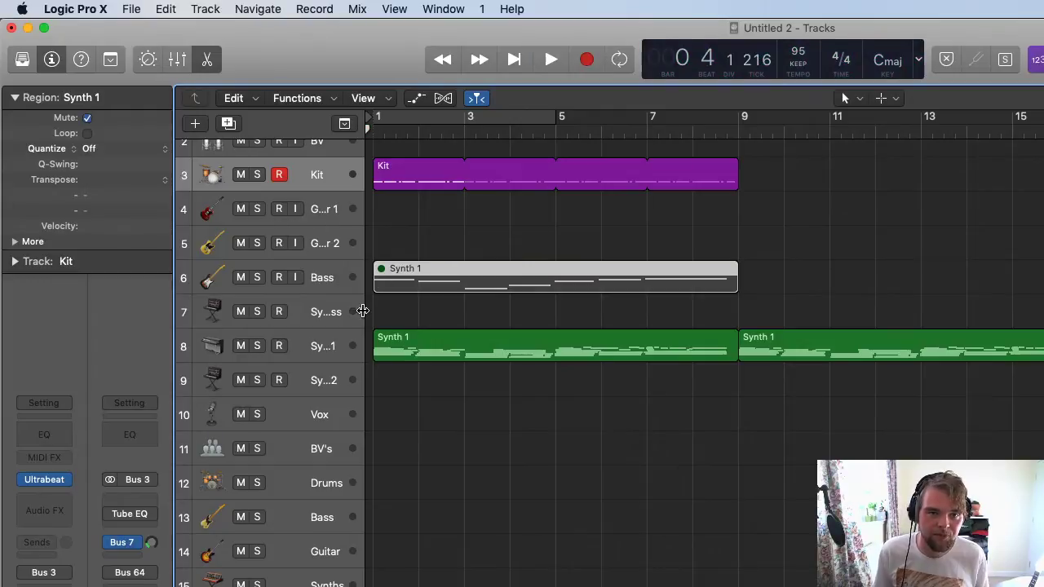
# Record a new eight-bar bass part on the Synth Bass track from bar 1 and return the playhead to the start.
pyautogui.click(326, 352)
pyautogui.click(345, 306)
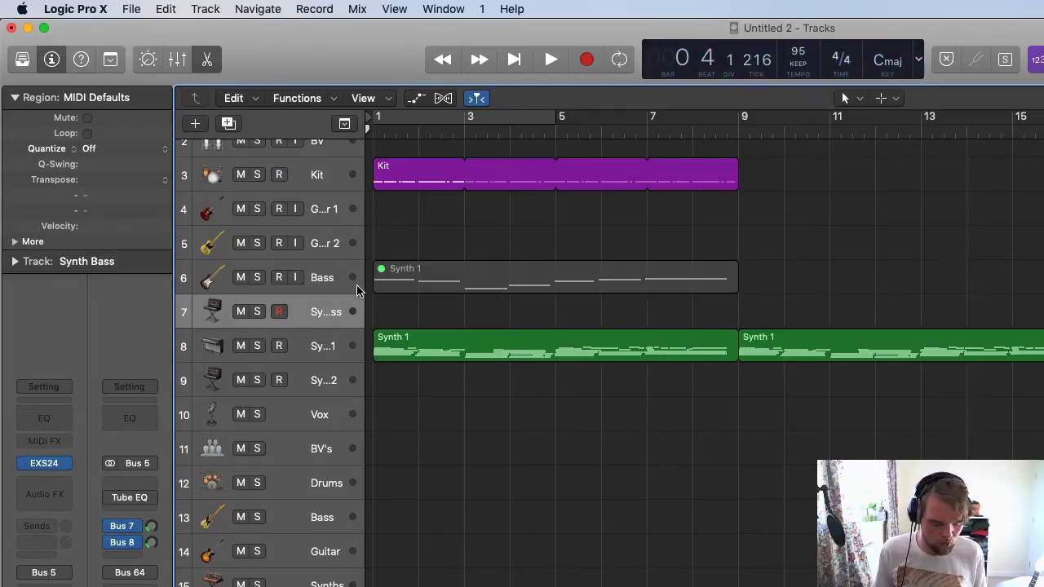
pyautogui.press('r')
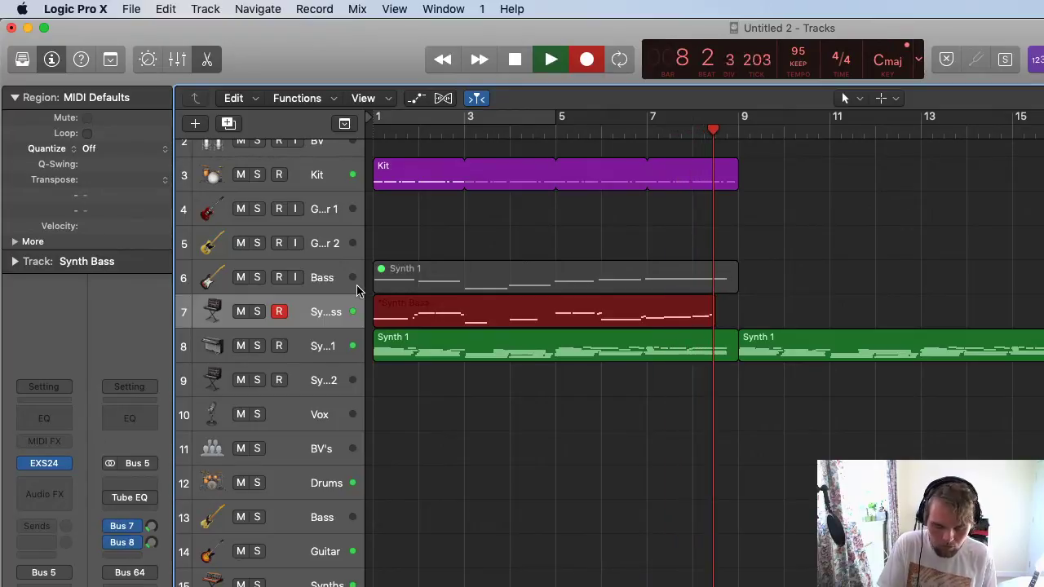
pyautogui.press('space')
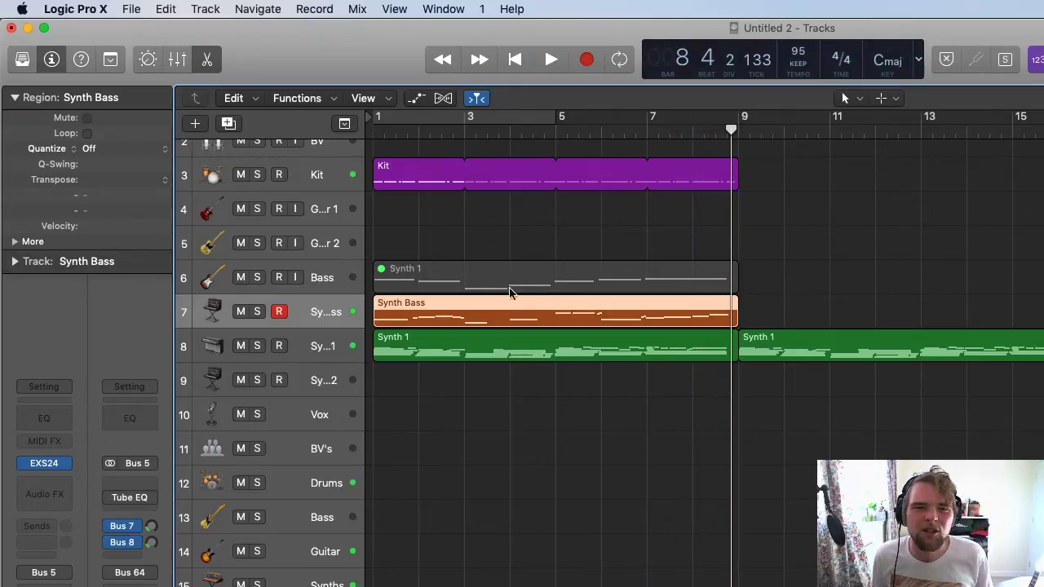
pyautogui.click(374, 134)
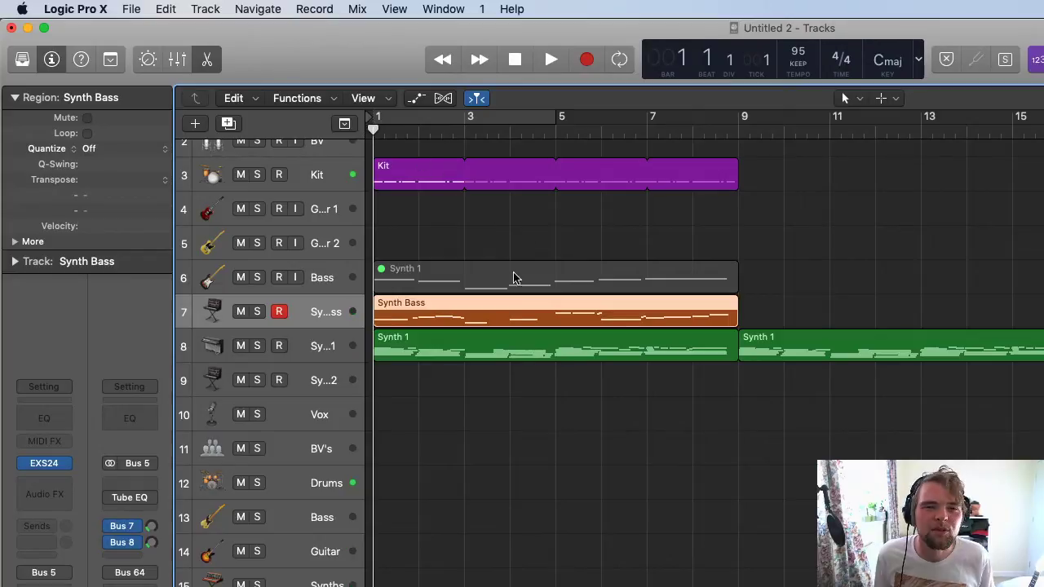
# Audition the new Synth Bass part from the start and bring its stray notes at bars 3 and 5 into pitch range.
pyautogui.press('space')
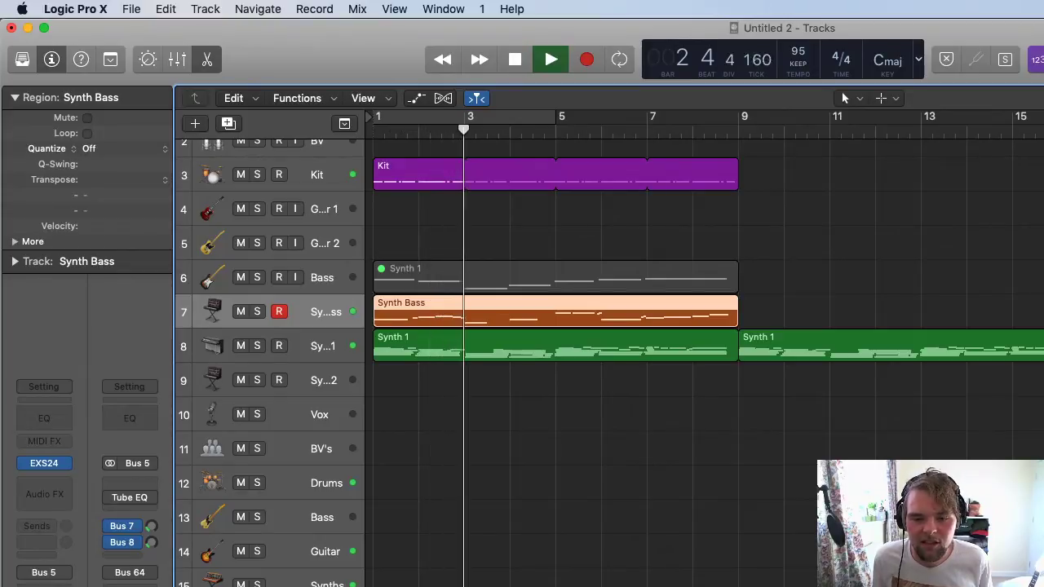
pyautogui.press('space')
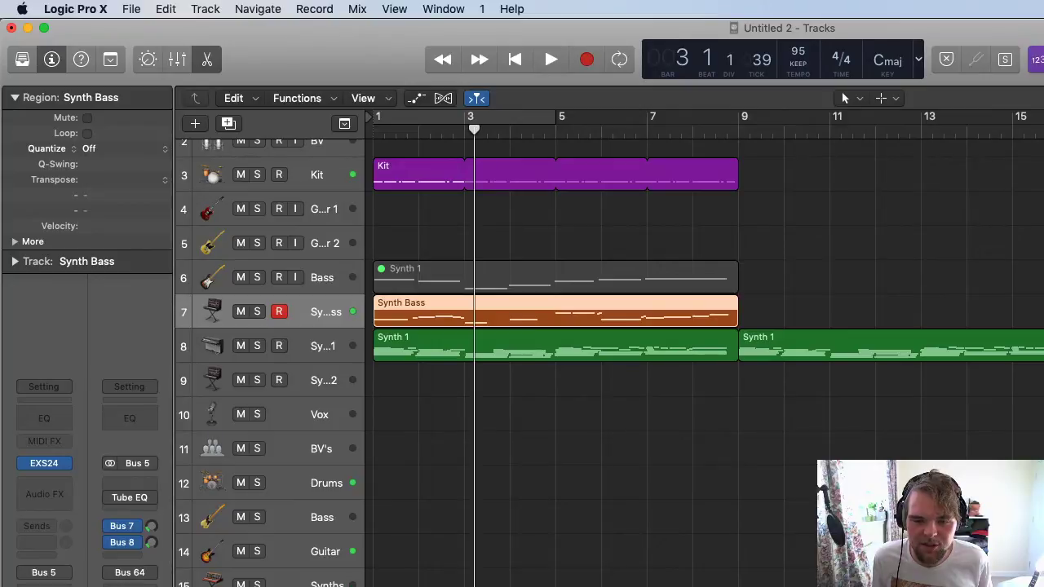
pyautogui.press('Return')
pyautogui.press('space')
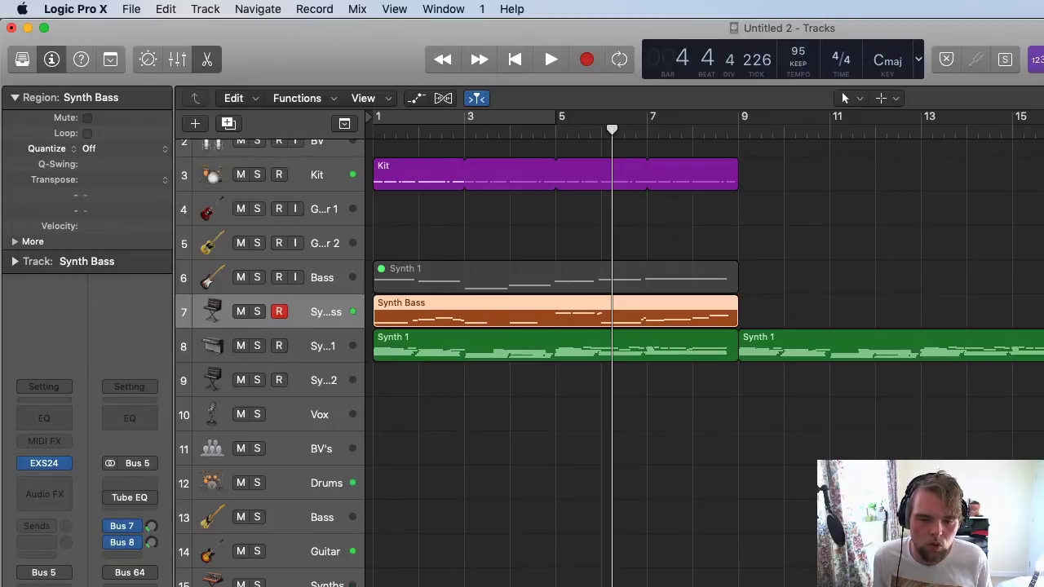
pyautogui.press('Return')
pyautogui.press('space')
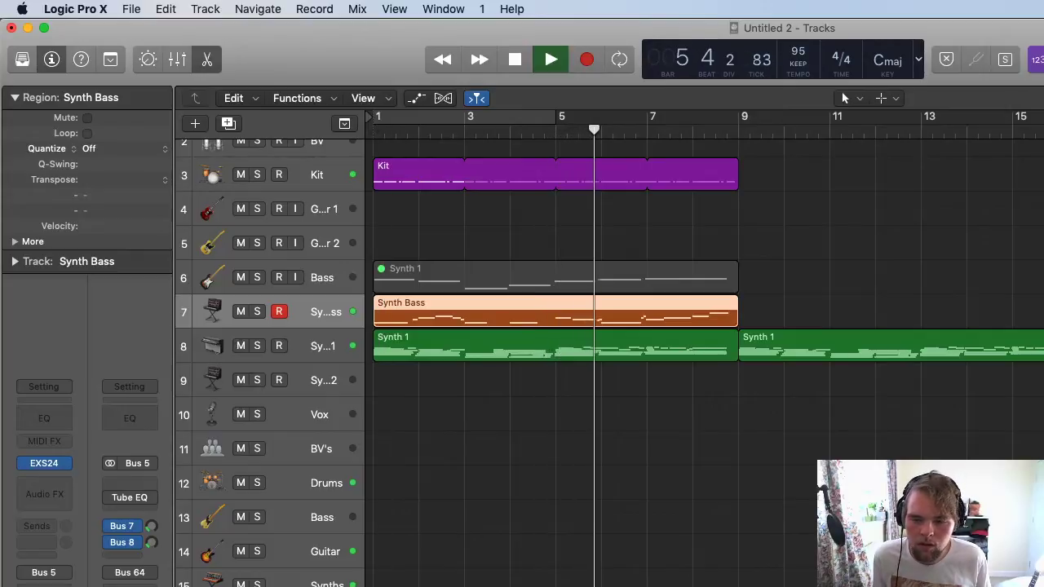
pyautogui.press('space')
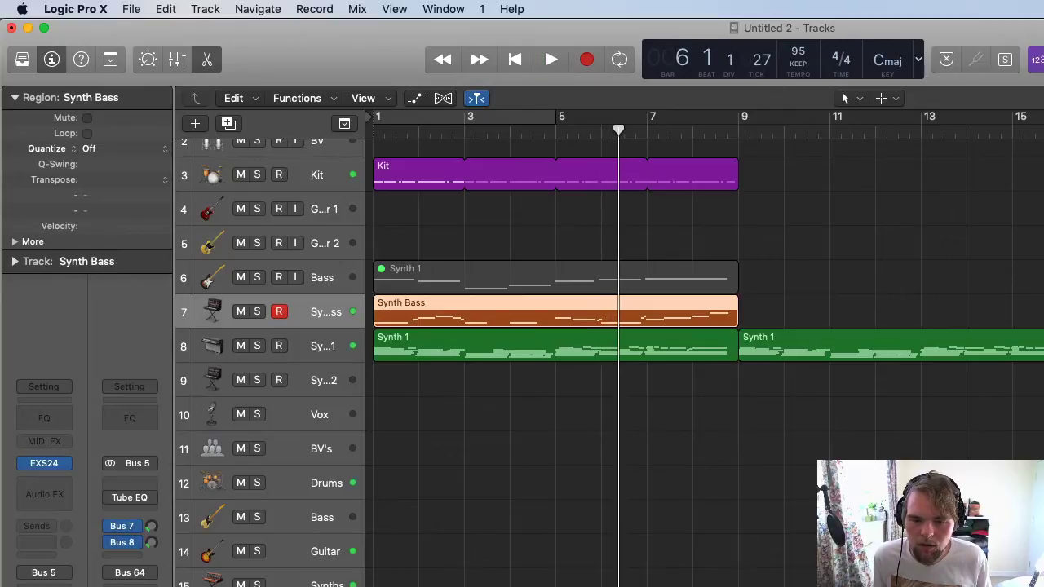
# Audition the end of the Synth Bass part, lower its high closing notes, and undo the region's shortening to bar 9.
pyautogui.press('space')
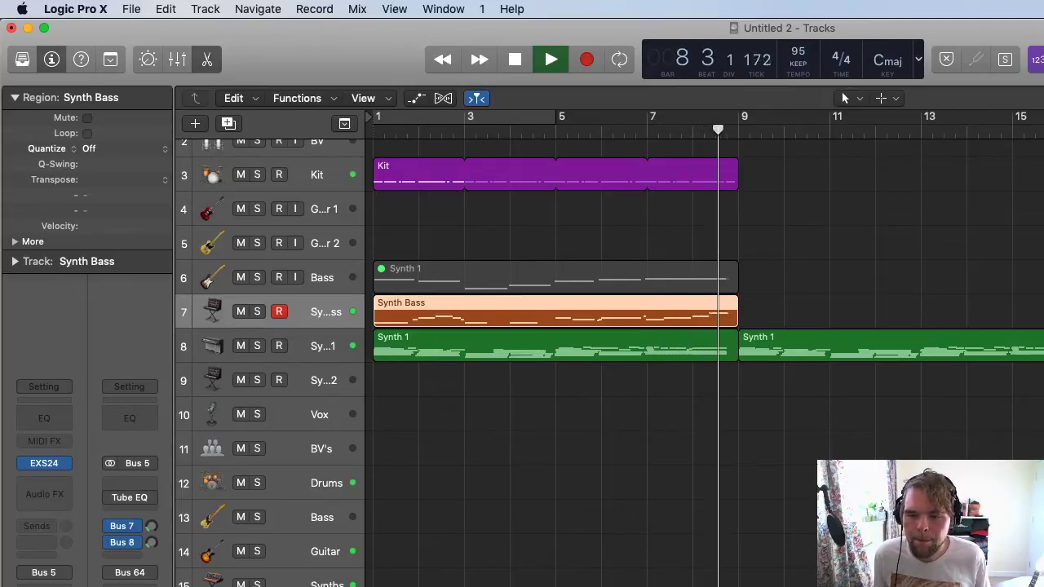
pyautogui.press('space')
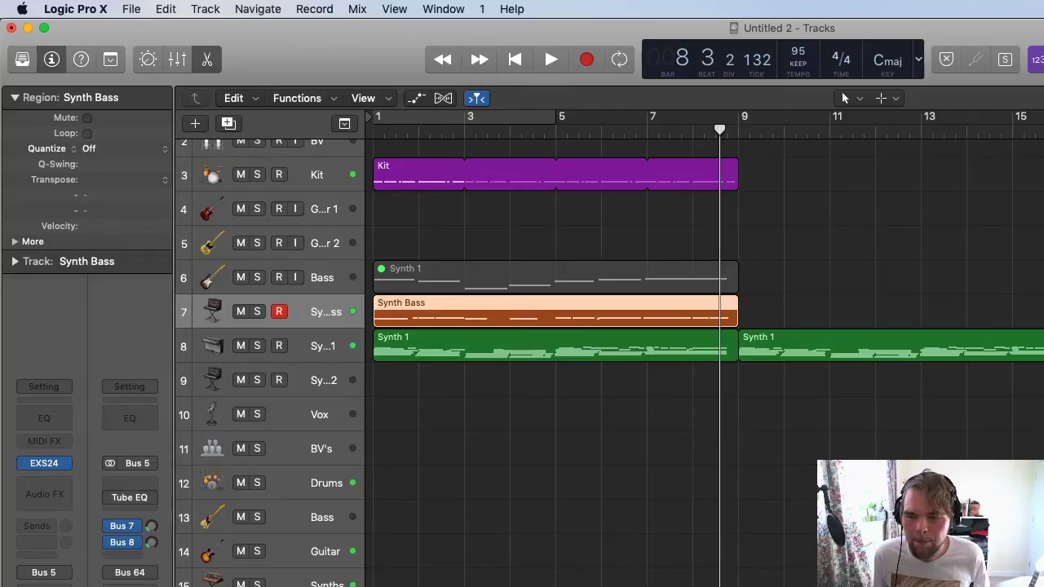
pyautogui.press('space')
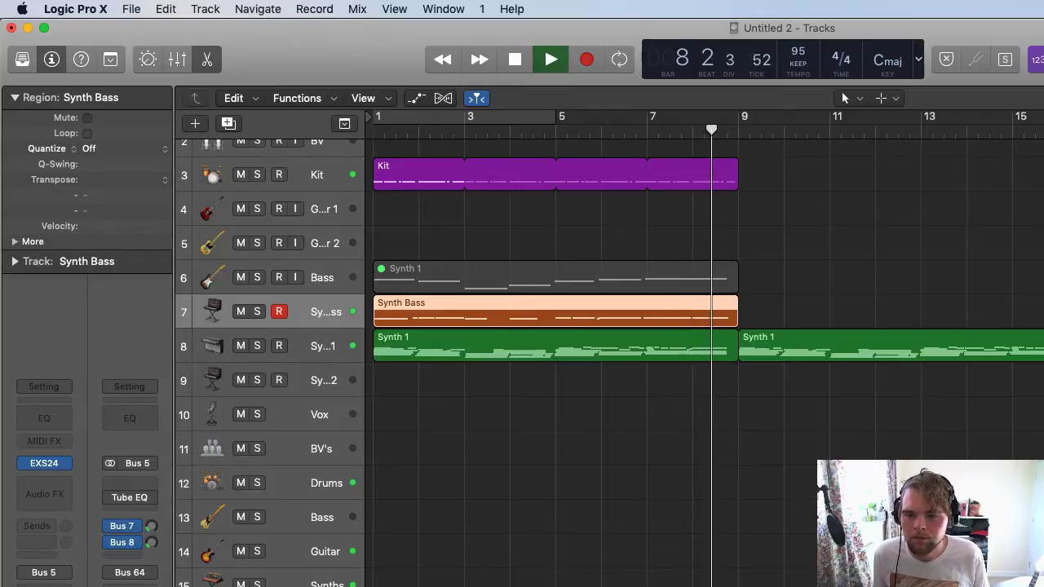
pyautogui.press('space')
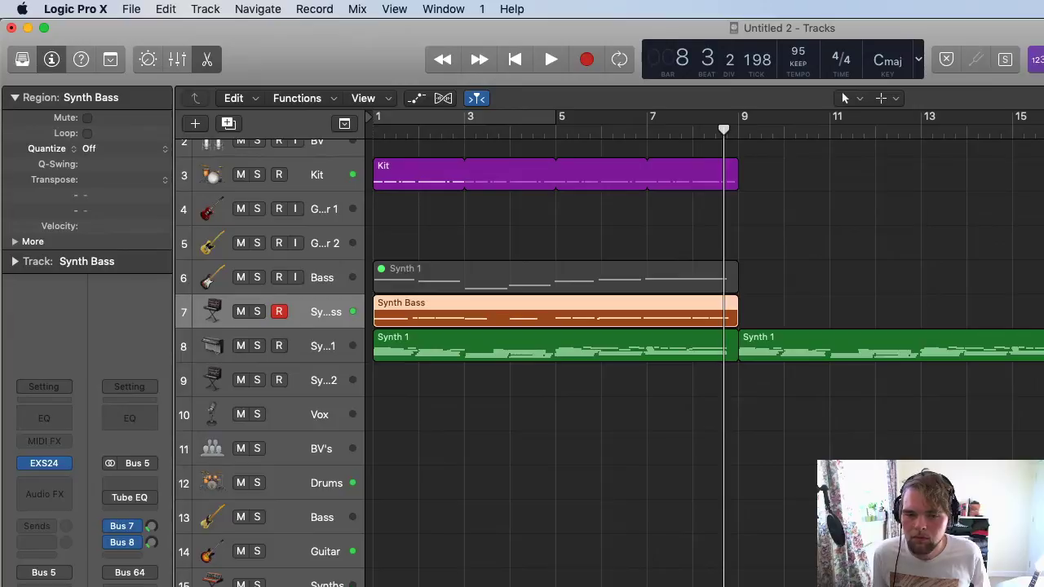
pyautogui.press('super+z')
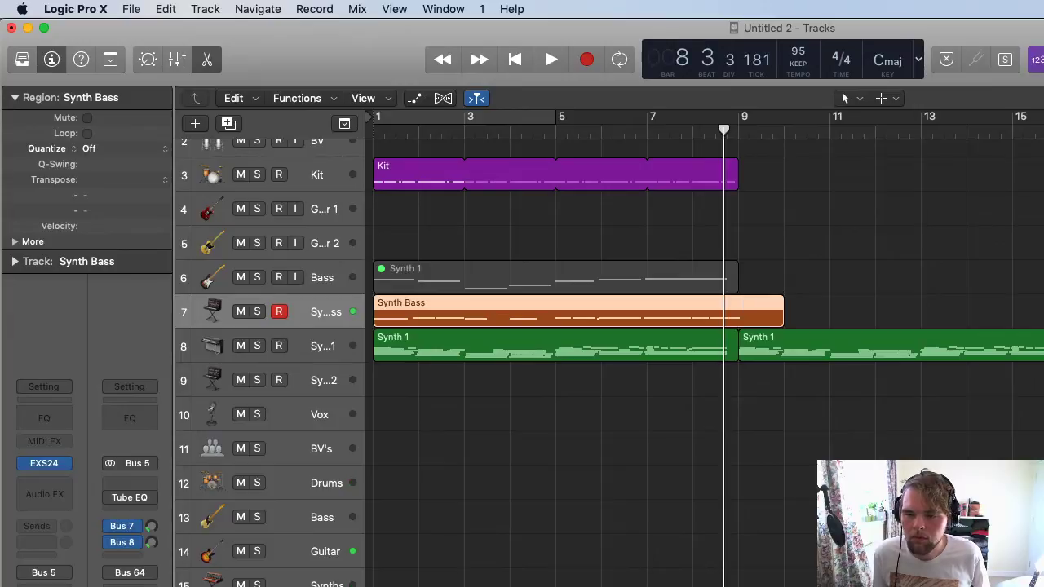
pyautogui.press('space')
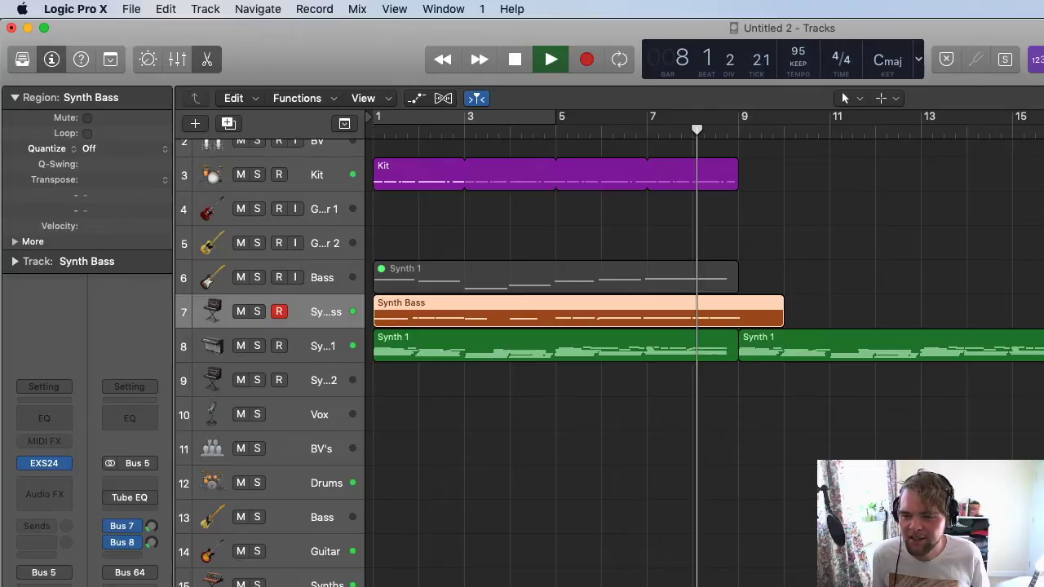
# End the Synth Bass region at bar 9, copy it to start at bar 9, and play from there.
pyautogui.press('space')
pyautogui.click(742, 134)
pyautogui.moveTo(473, 313); pyautogui.dragTo(841, 309)
pyautogui.press('space')
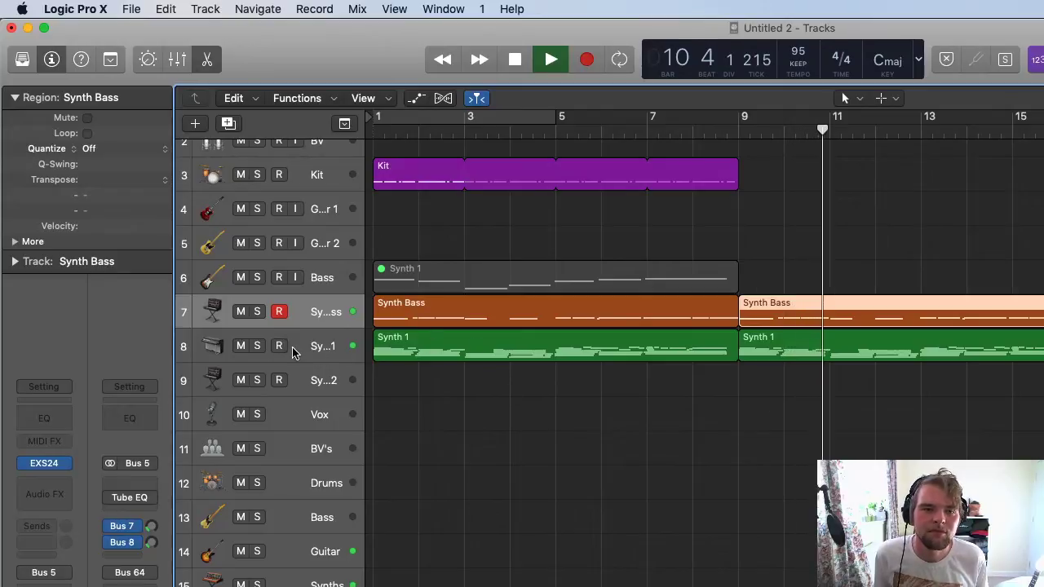
# Add a Channel EQ to the Synth 1 track with a 146 Hz low cut, -4.5 dB at 196 Hz and +3.0 dB at 2750 Hz.
pyautogui.click(340, 351)
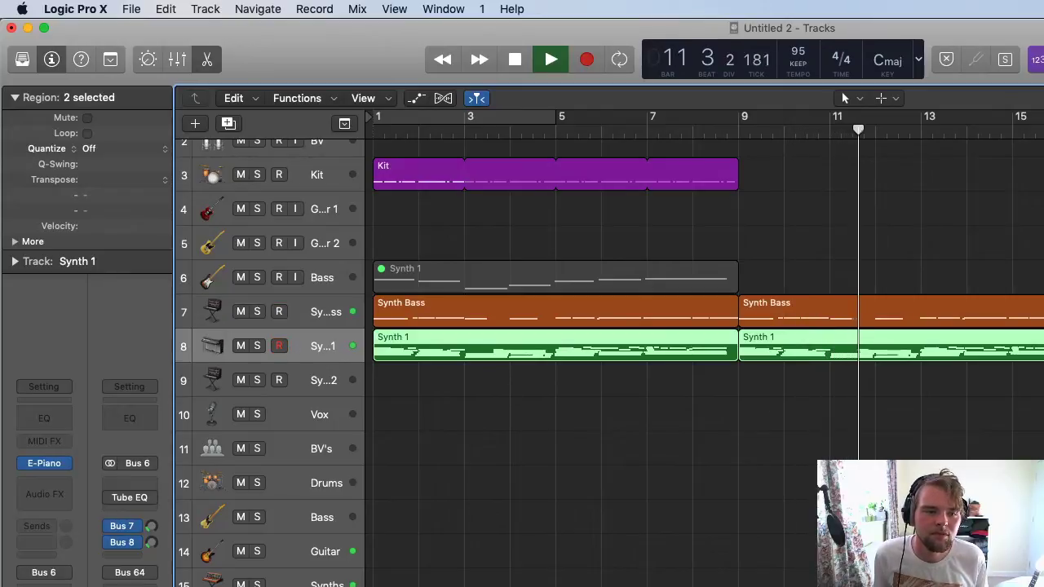
pyautogui.click(47, 432)
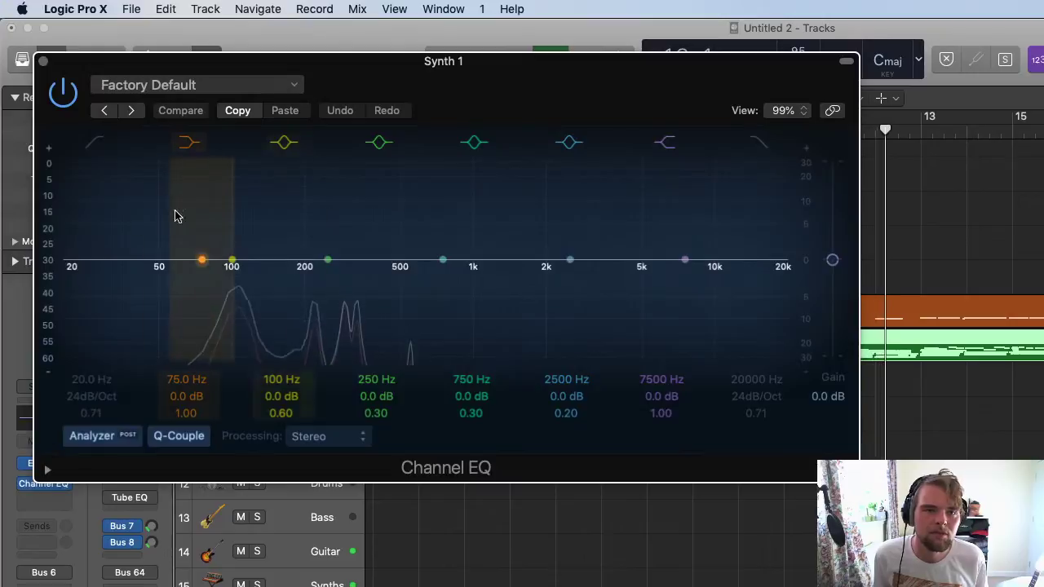
pyautogui.click(94, 143)
pyautogui.moveTo(106, 221); pyautogui.dragTo(302, 278)
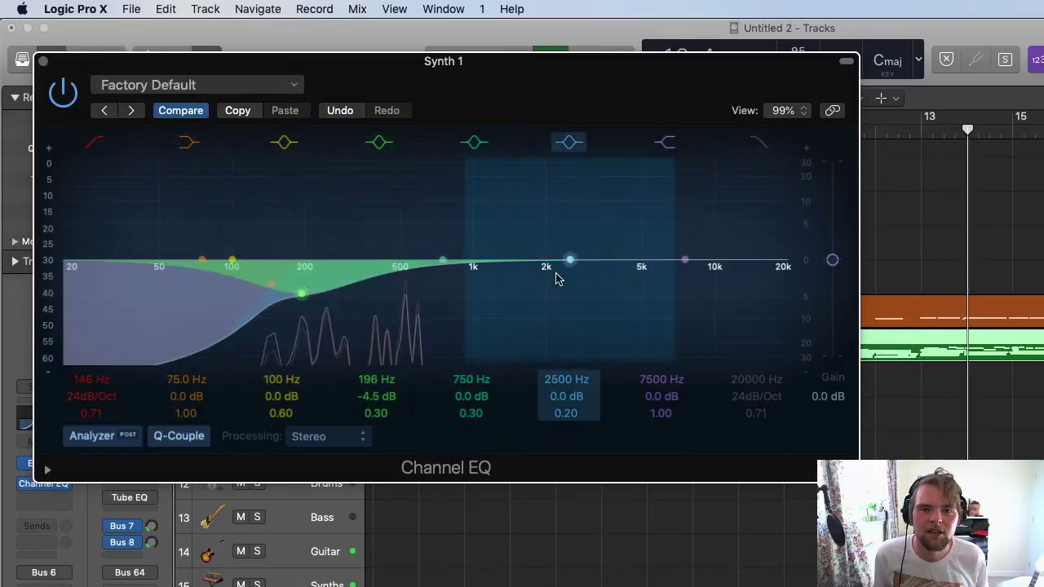
pyautogui.moveTo(557, 277); pyautogui.dragTo(566, 266)
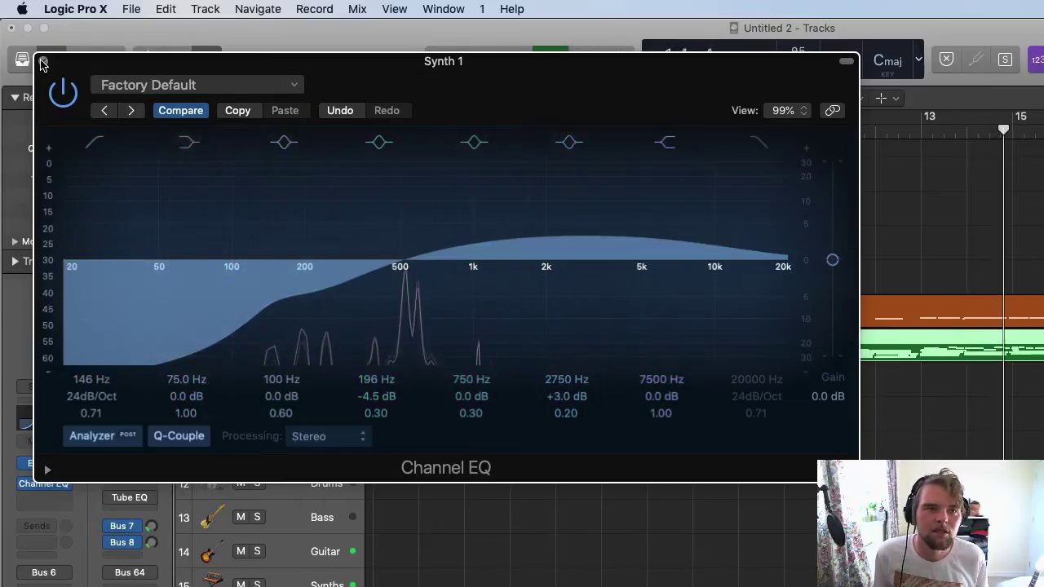
pyautogui.press('super+w')
# Stop playback, copy the looped Kit region to bar 9, and briefly play the arrangement from the start.
pyautogui.click(330, 383)
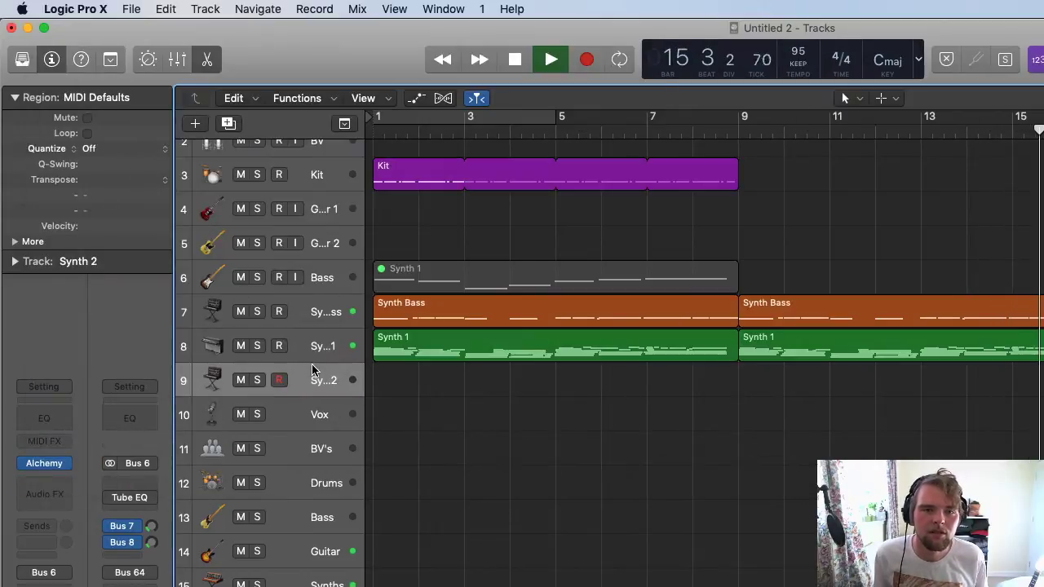
pyautogui.press('space')
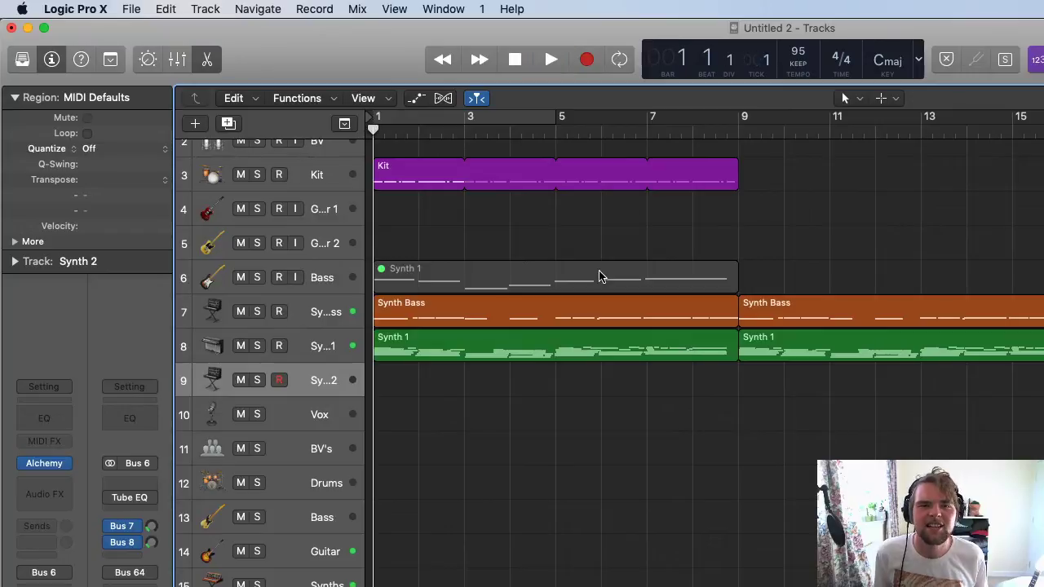
pyautogui.moveTo(430, 178); pyautogui.dragTo(795, 196)
pyautogui.press('space')
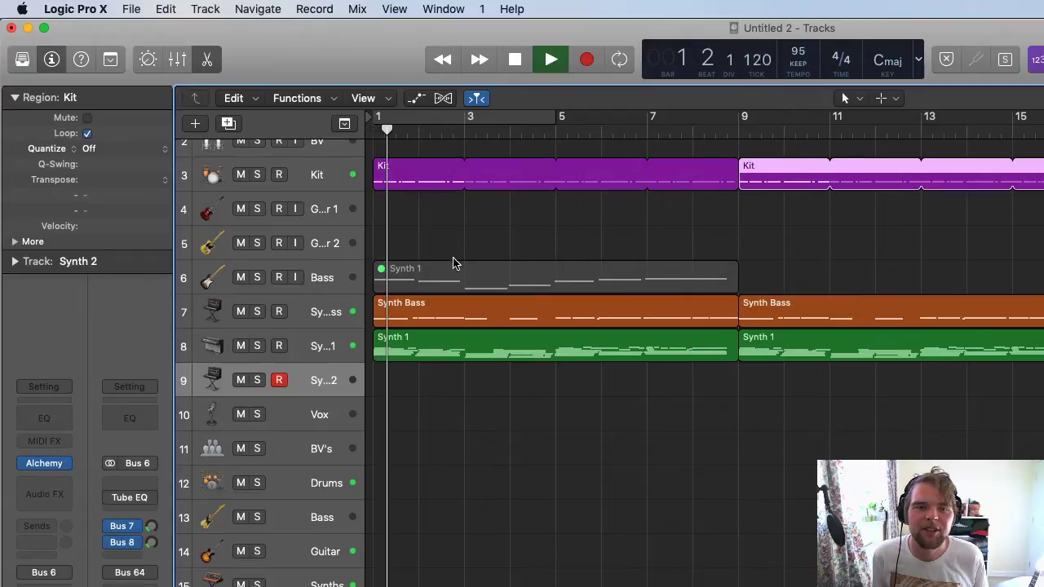
pyautogui.press('space')
pyautogui.press('Return')
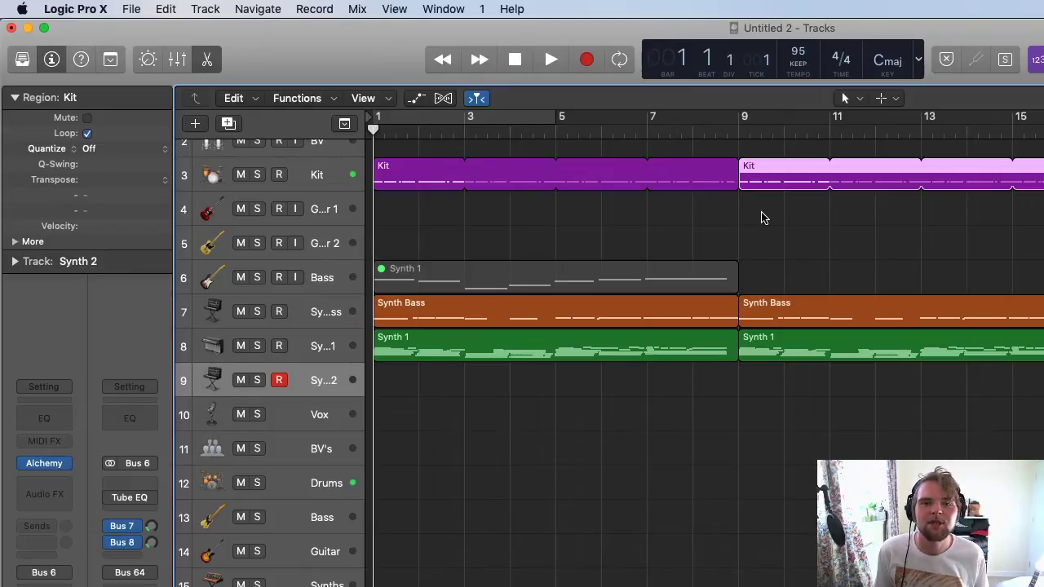
# Select the Synth 2 track, check where the copied Synth Bass region ends, and clear the region selection.
pyautogui.click(317, 400)
pyautogui.click(317, 412)
pyautogui.click(328, 383)
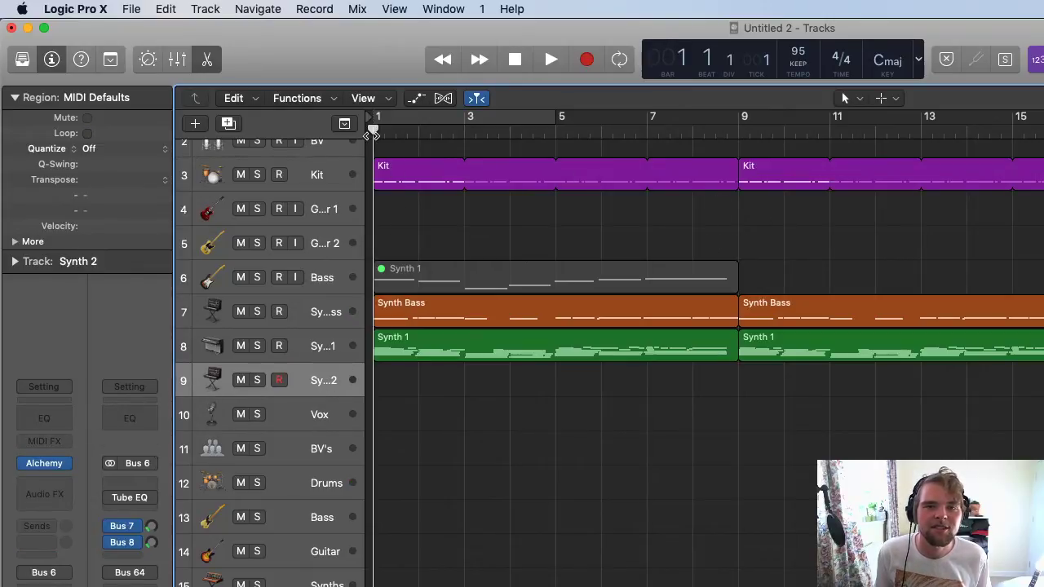
pyautogui.click(1023, 318)
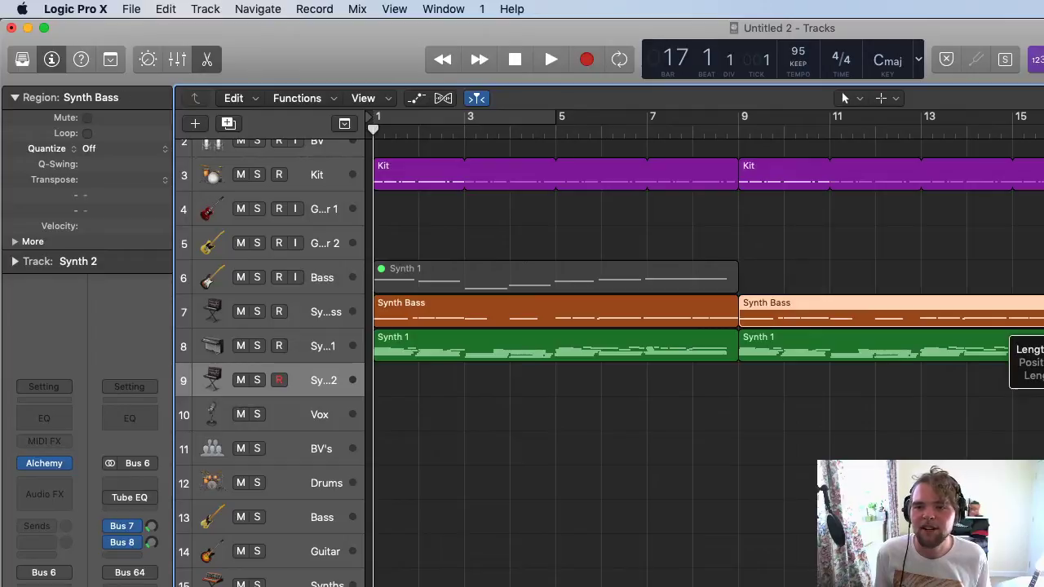
pyautogui.press('super+shift+a')
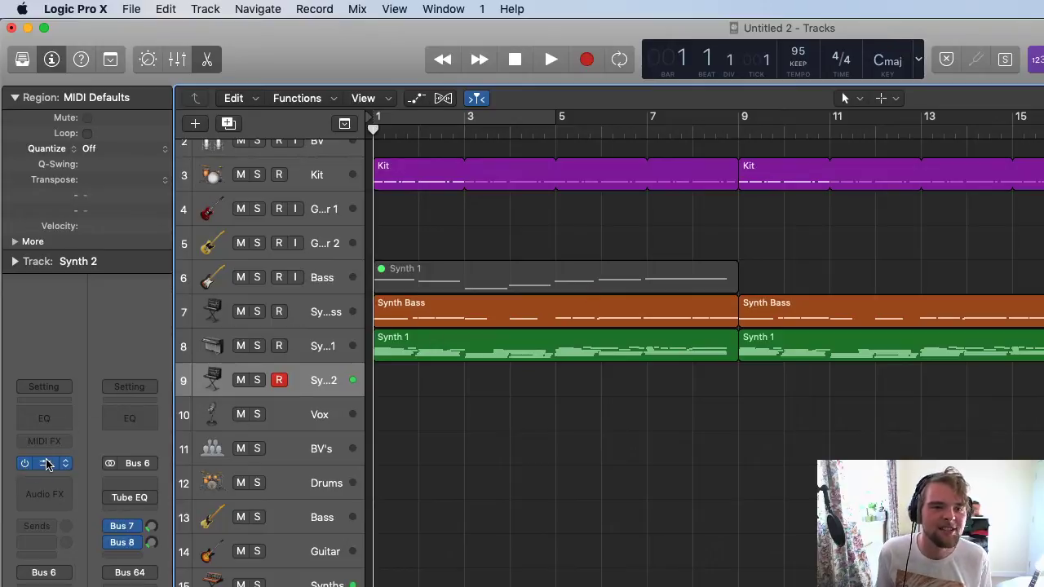
# Try lead presets in Alchemy on the Synth 2 track and load Analog Sync Decay Lead.
pyautogui.press('v')
pyautogui.click(770, 272)
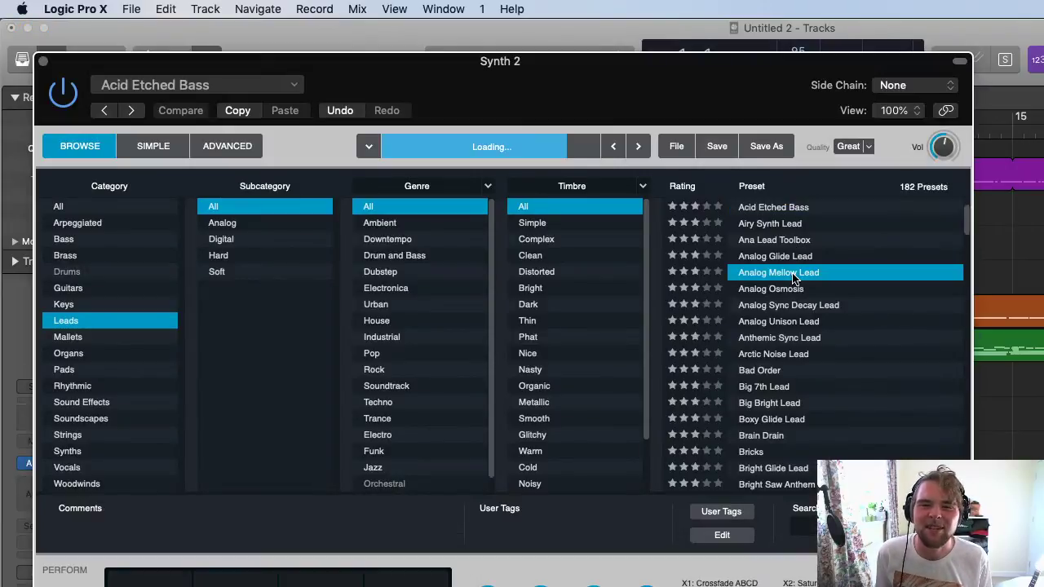
pyautogui.click(773, 256)
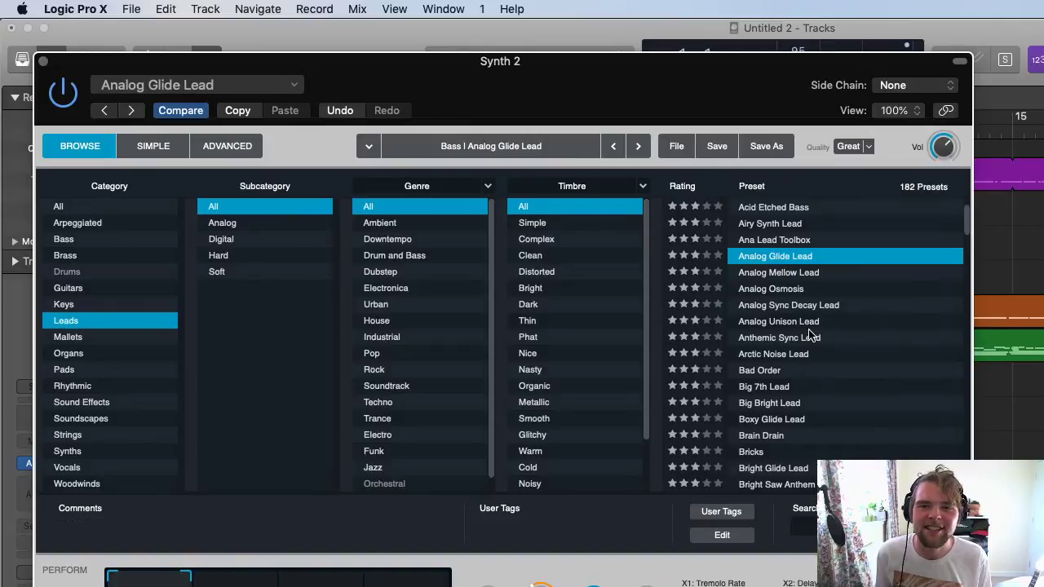
pyautogui.scroll(-1, 810, 334)
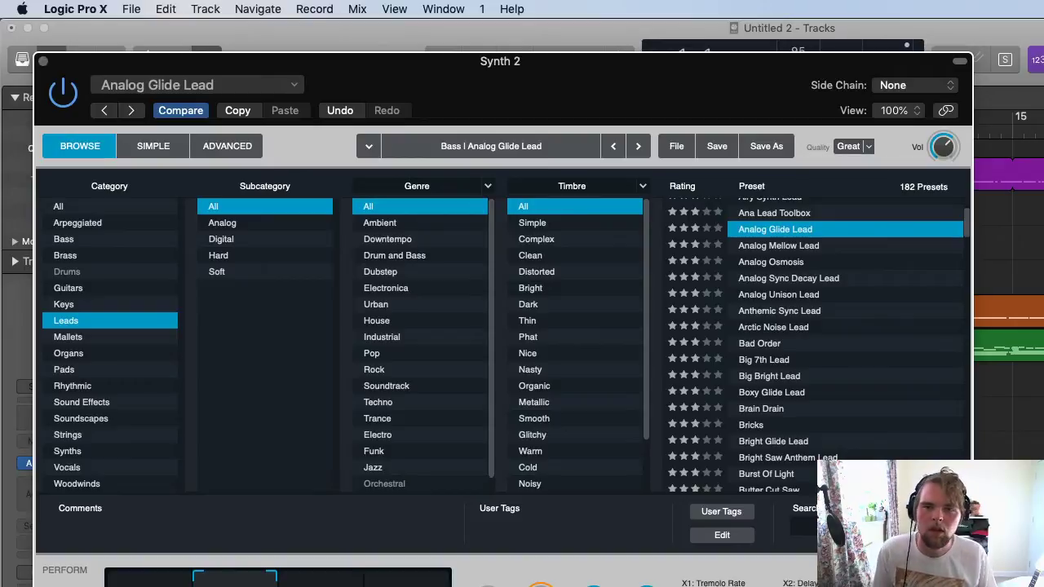
pyautogui.click(784, 283)
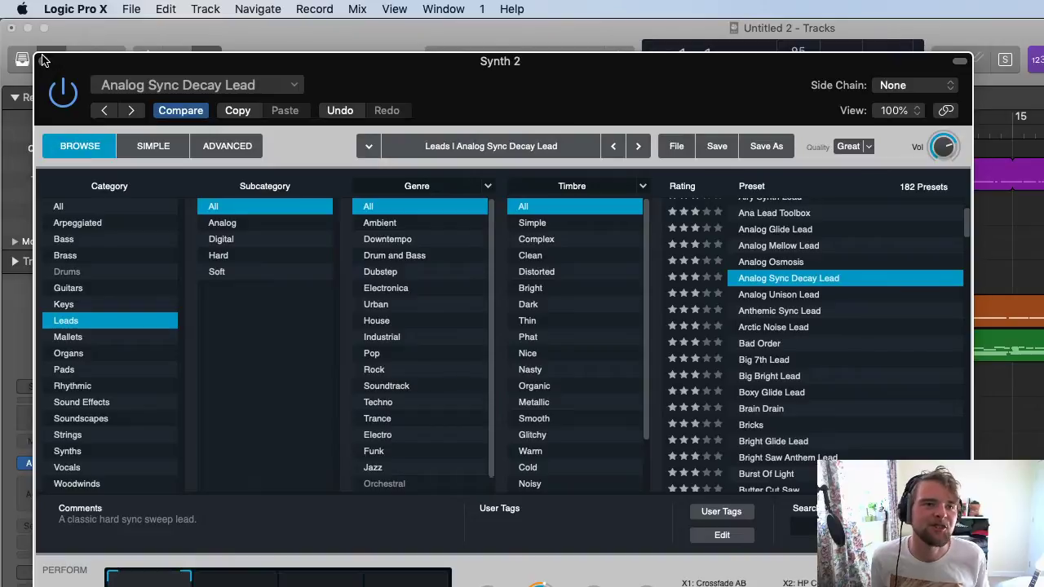
pyautogui.press('super+w')
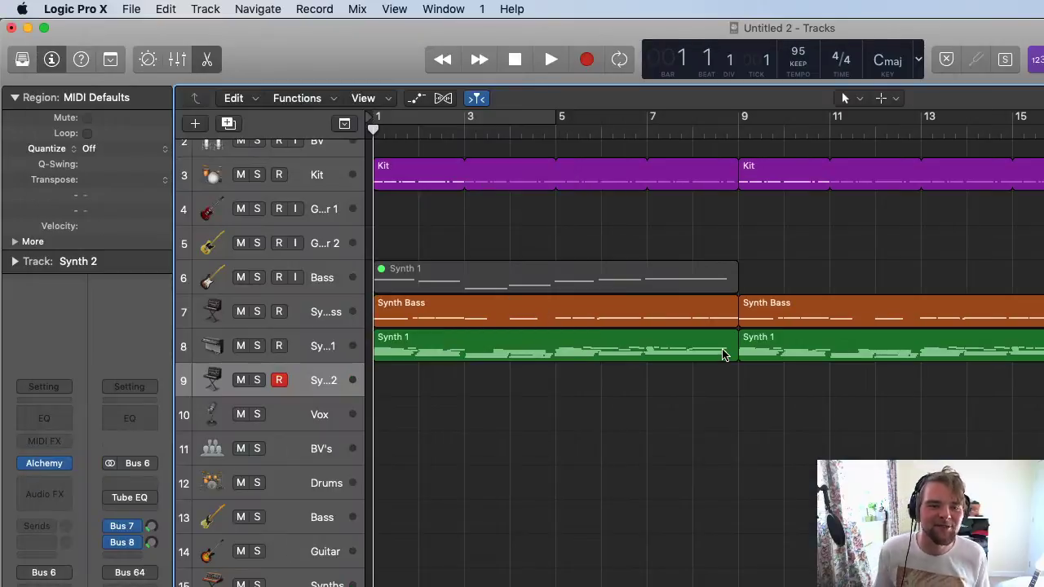
# Record a lead melody on the Synth 2 track from bar 1 into bar 16 and play it back from the start.
pyautogui.press('r')
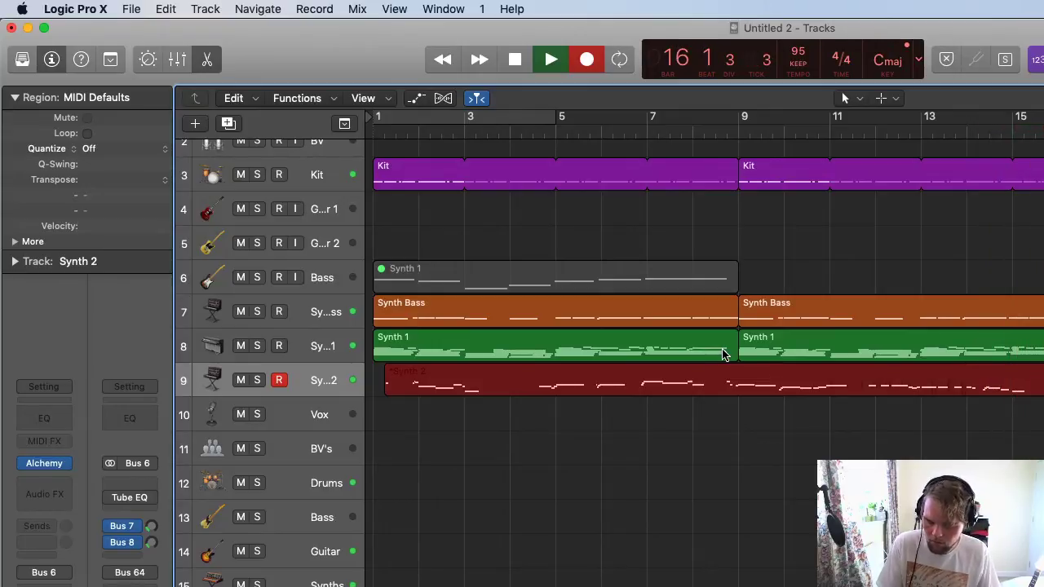
pyautogui.press('space')
pyautogui.click(376, 131)
pyautogui.press('space')
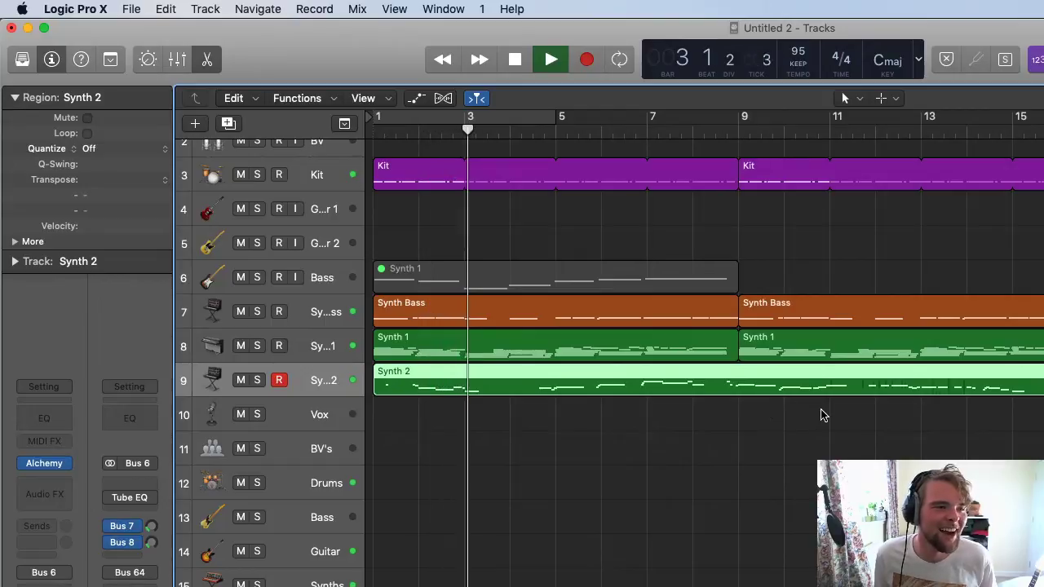
pyautogui.click(888, 409)
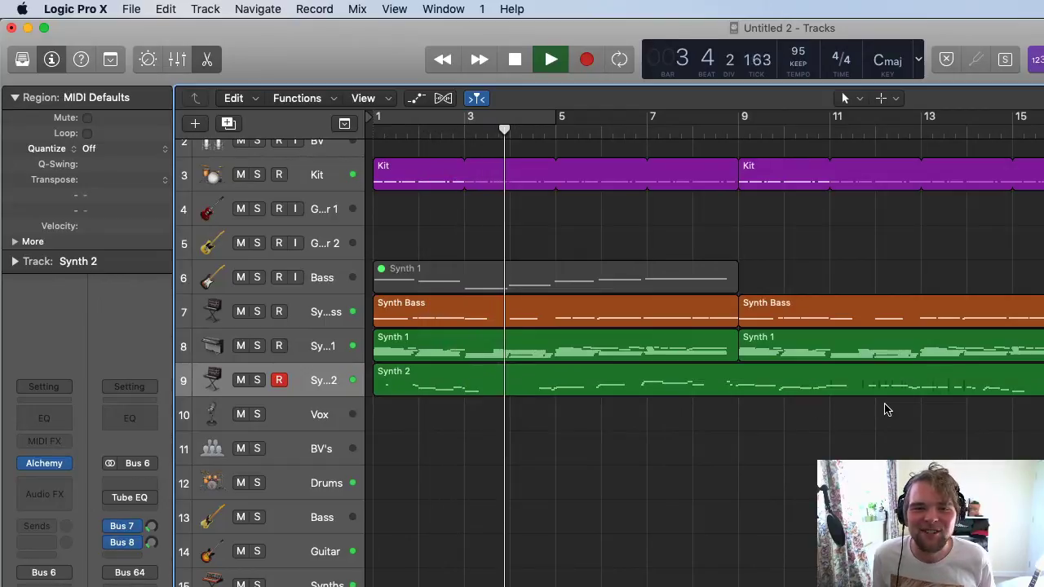
pyautogui.click(419, 393)
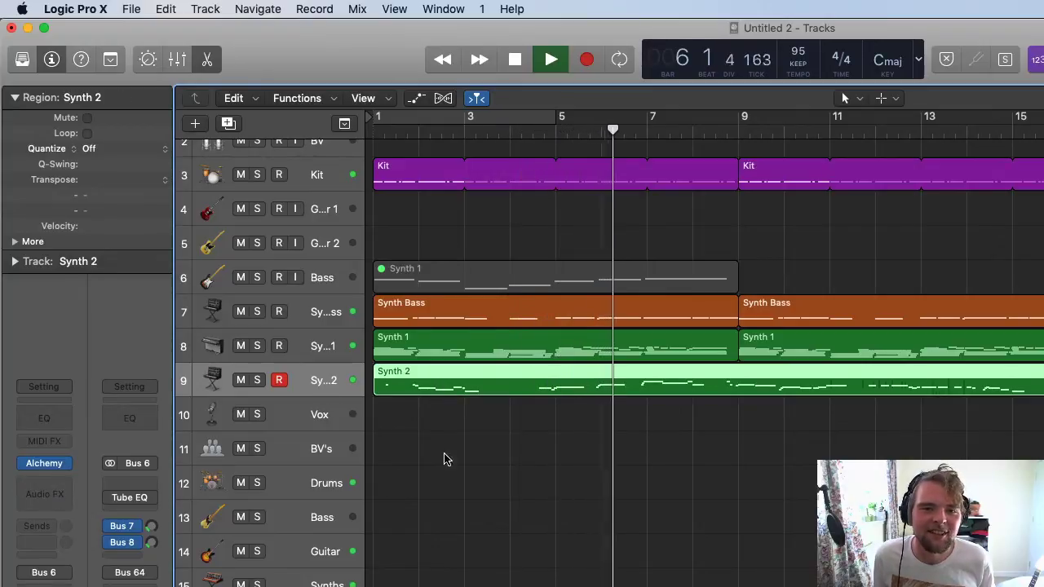
pyautogui.press('space')
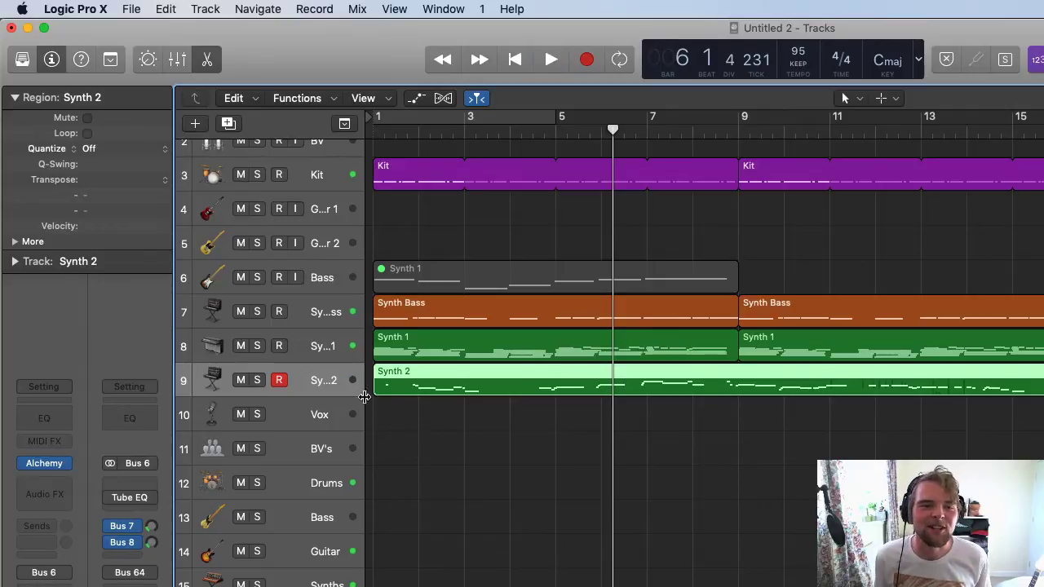
# Open Alchemy on the Synth 2 track to check its lead preset, and close it.
pyautogui.moveTo(55, 468)
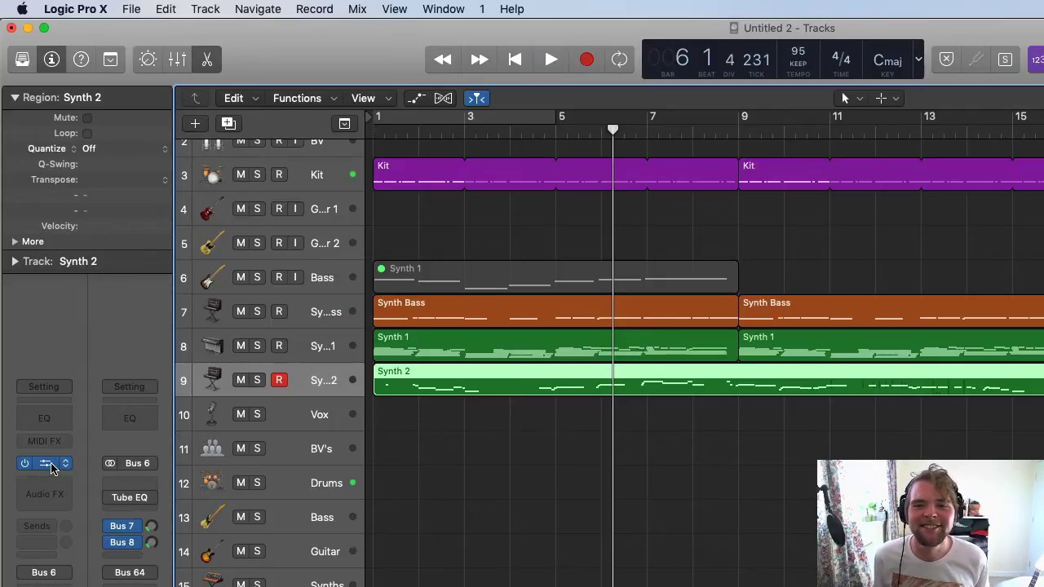
pyautogui.click(44, 463)
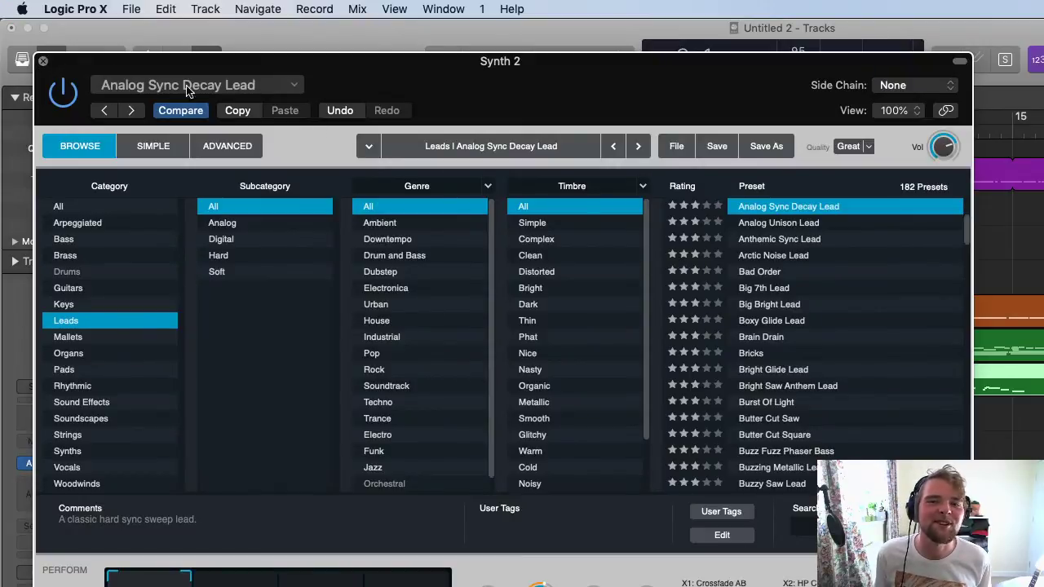
pyautogui.click(43, 62)
# Clear the region selection, start playback and create a marker at the start of the arrangement.
pyautogui.hotkey('shift', 'space')
pyautogui.press('space')
pyautogui.click(477, 146)
pyautogui.click(487, 128)
pyautogui.press('space')
pyautogui.hotkey('alt', "'")
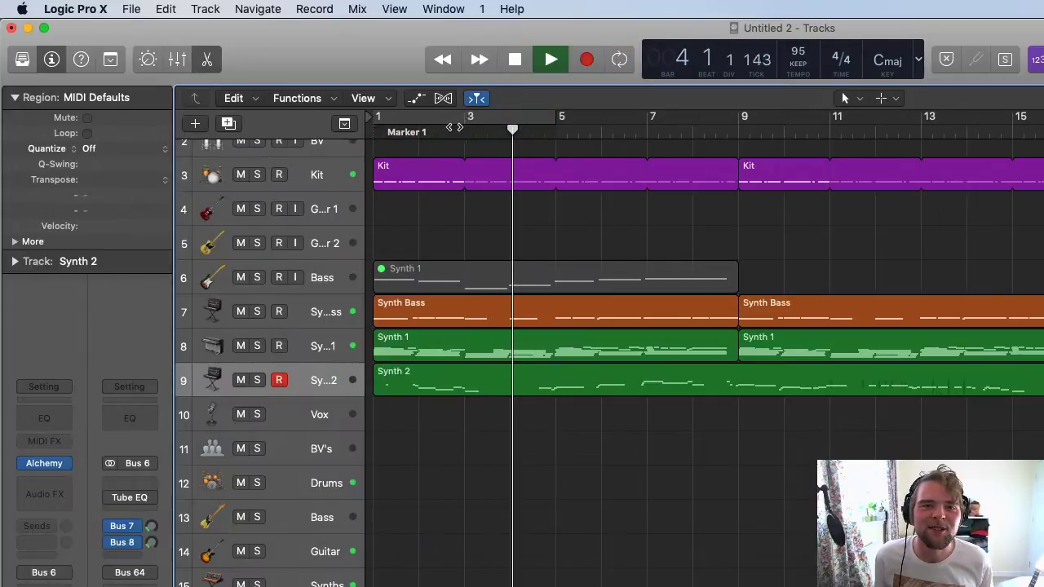
# Play the arrangement from bar 1 into bar 8 to hear the recorded lead, and stop playback.
pyautogui.press('space')
pyautogui.click(384, 130)
pyautogui.press('space')
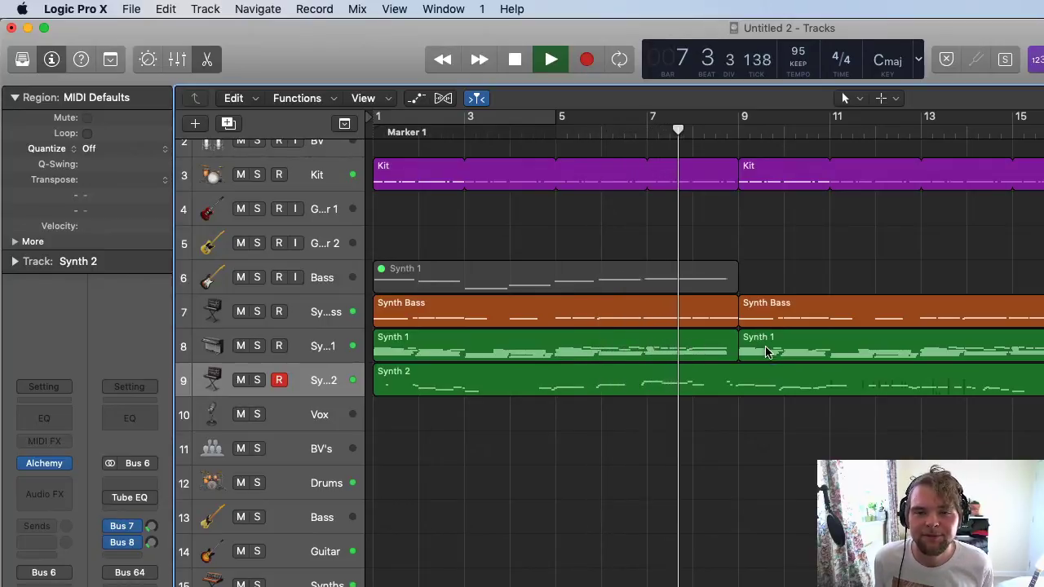
pyautogui.press('space')
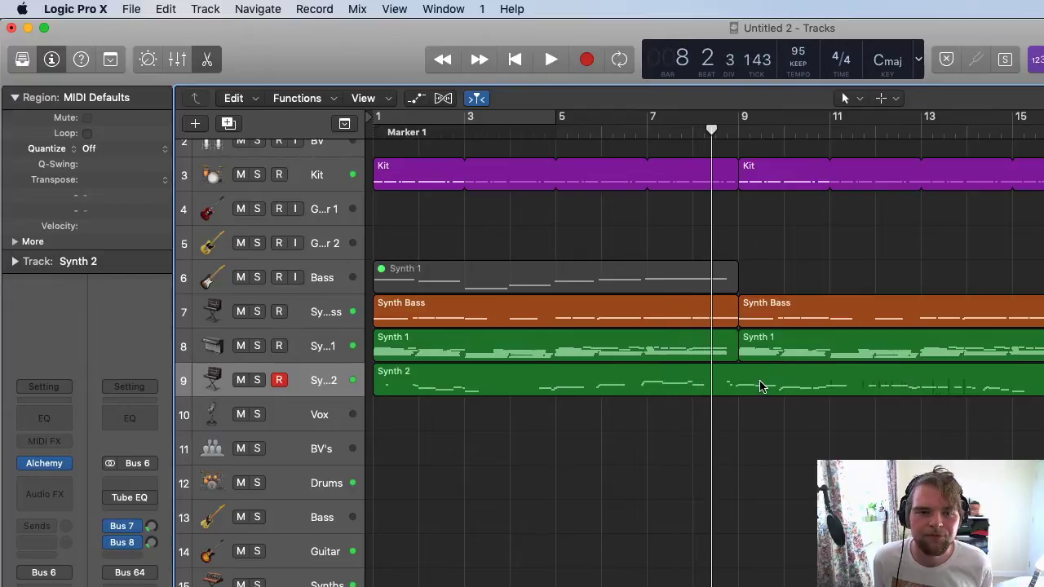
# Select the Synth 2 region, play from the start and insert a stereo Compressor on its channel strip.
pyautogui.click(757, 386)
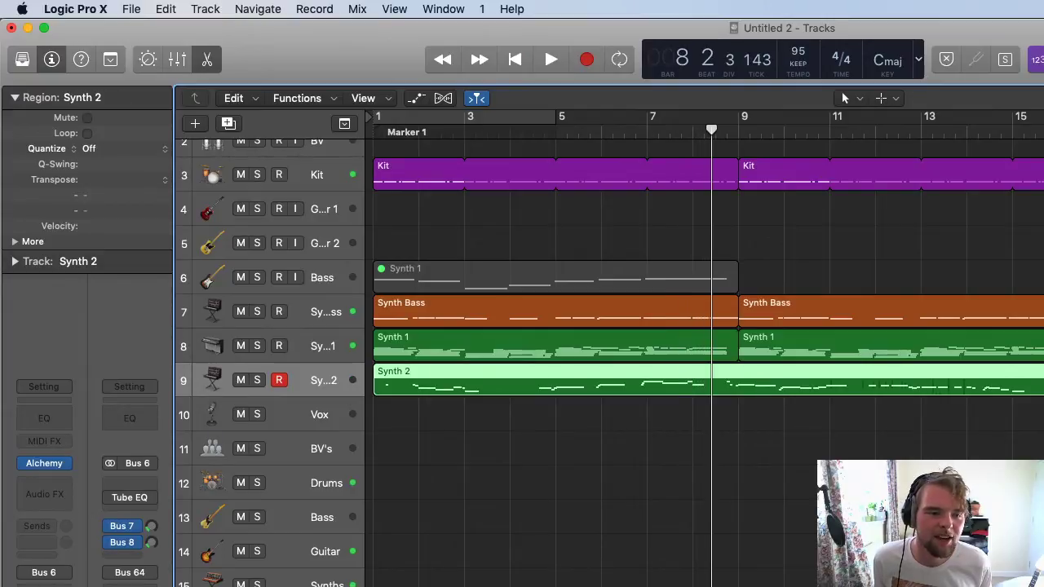
pyautogui.press('Return')
pyautogui.press('space')
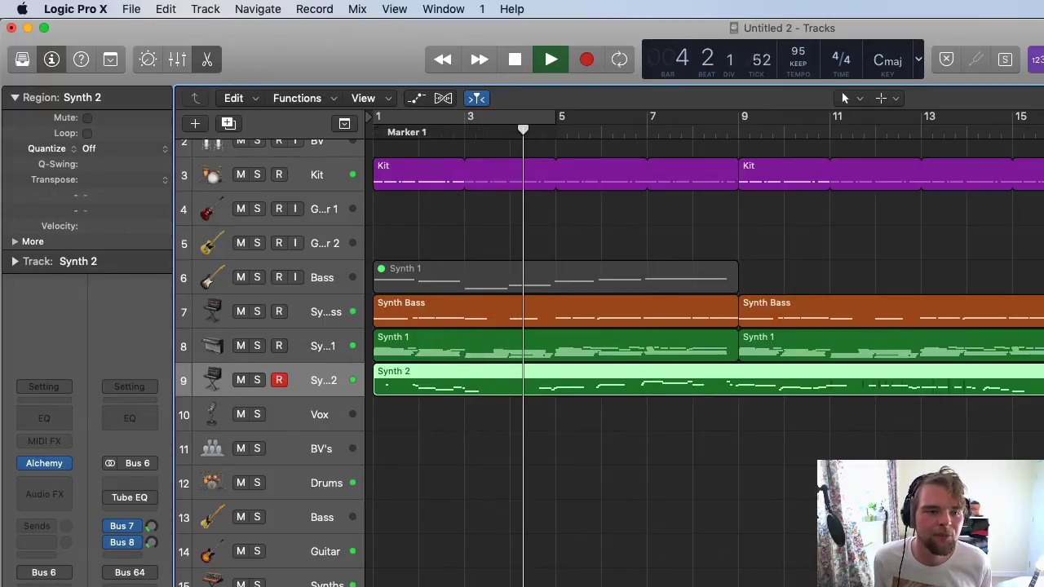
pyautogui.click(44, 494)
pyautogui.moveTo(66, 577)
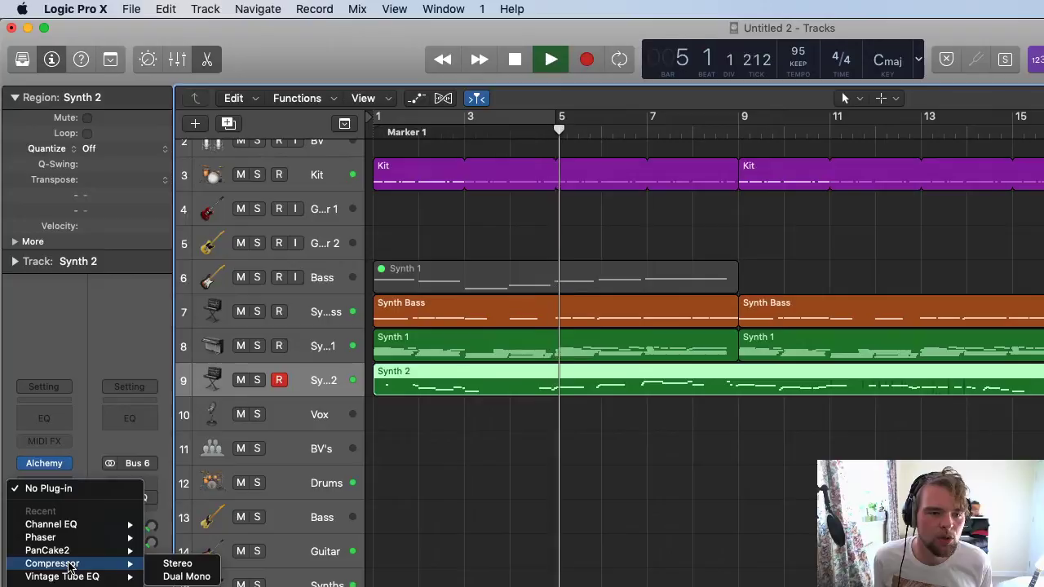
pyautogui.click(175, 561)
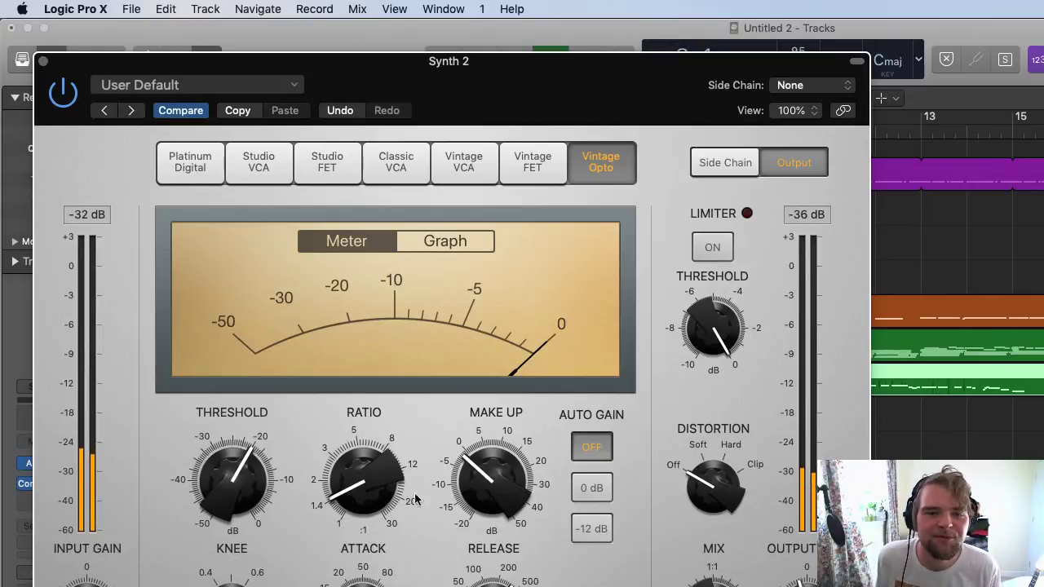
# Show the Compressor's graph and set the ratio to about 12:1 and the threshold to about -20 dB.
pyautogui.moveTo(267, 482); pyautogui.dragTo(257, 519)
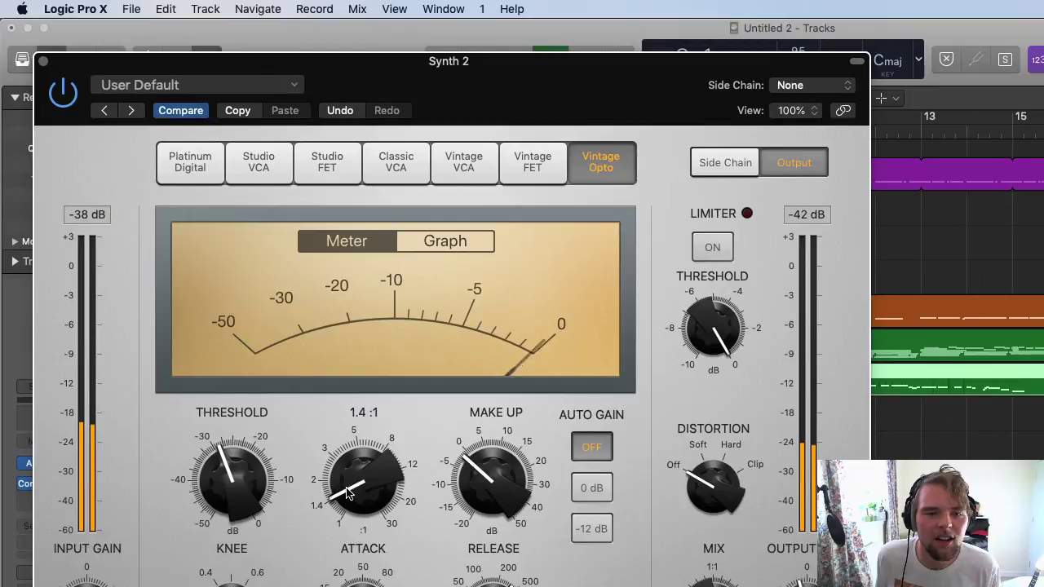
pyautogui.moveTo(347, 493); pyautogui.dragTo(346, 452)
pyautogui.moveTo(358, 489); pyautogui.dragTo(359, 453)
pyautogui.moveTo(493, 457); pyautogui.dragTo(499, 503)
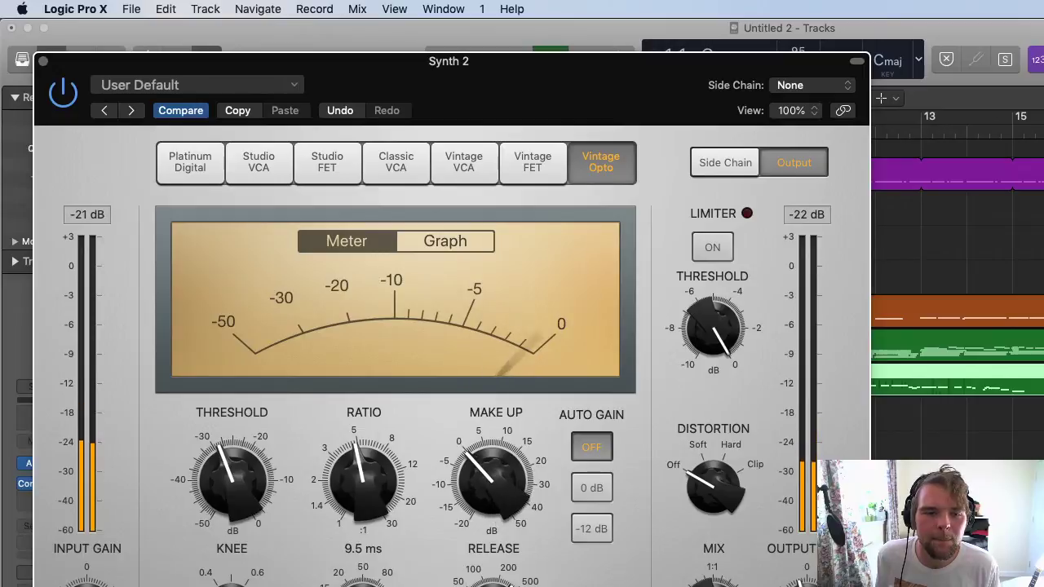
pyautogui.moveTo(367, 462); pyautogui.dragTo(398, 406)
pyautogui.click(445, 241)
pyautogui.moveTo(235, 477); pyautogui.dragTo(247, 410)
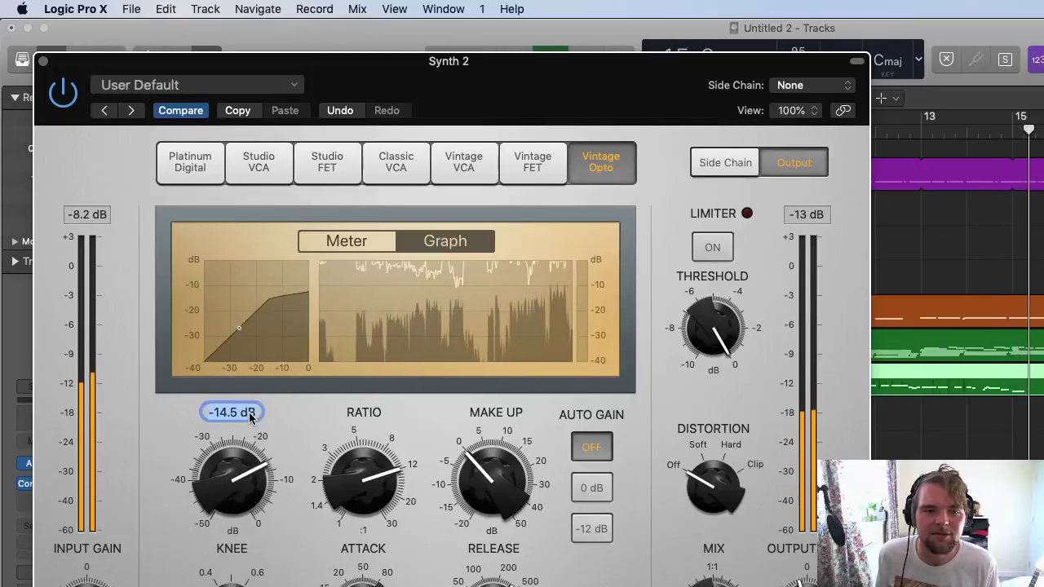
pyautogui.moveTo(237, 469); pyautogui.dragTo(234, 463)
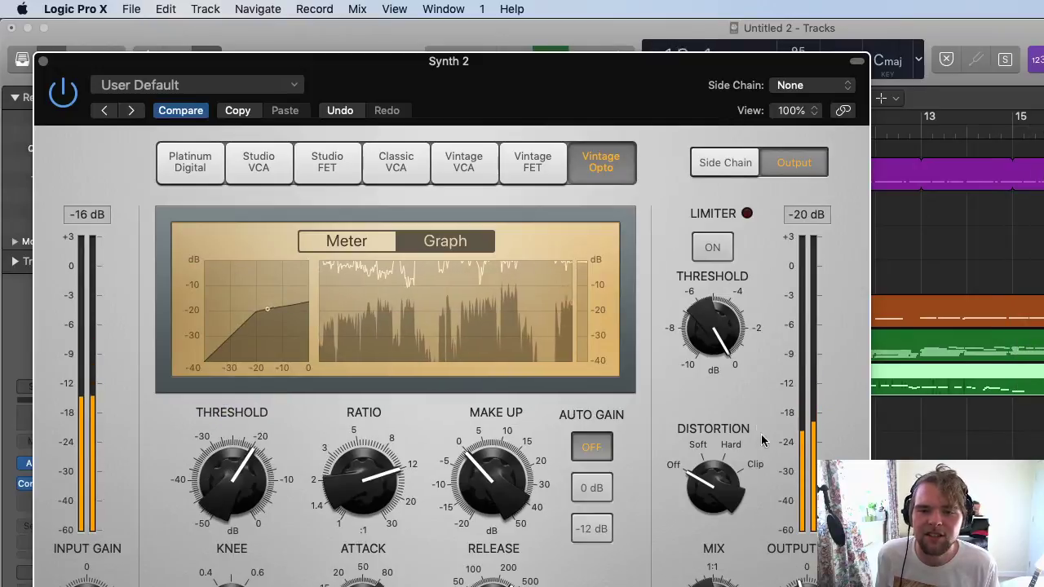
# Turn on the Compressor's limiter with a slightly lowered threshold, set distortion to Soft, and close the plug-in.
pyautogui.click(724, 251)
pyautogui.moveTo(715, 480); pyautogui.dragTo(712, 451)
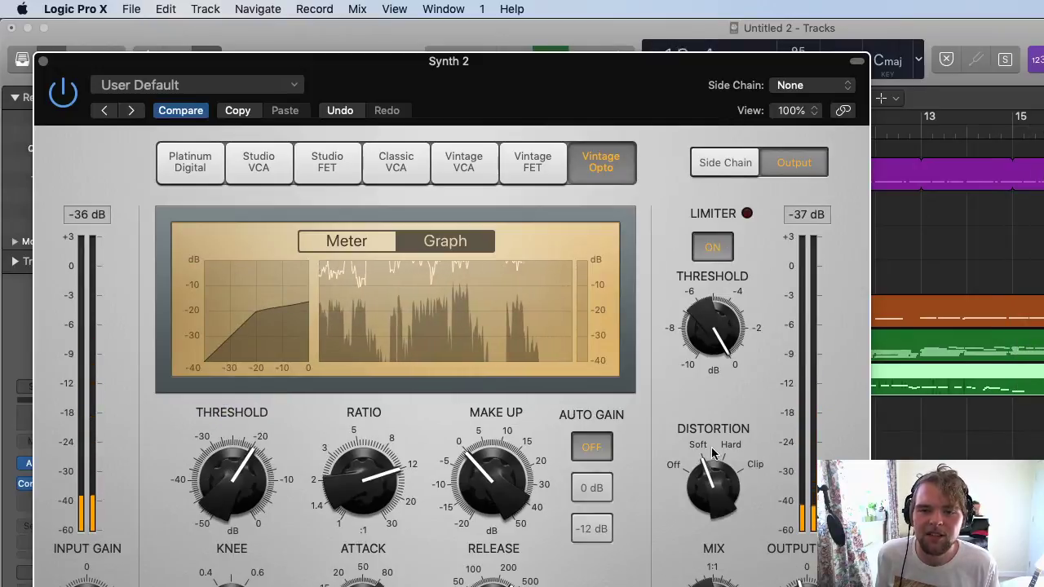
pyautogui.moveTo(707, 328); pyautogui.dragTo(715, 345)
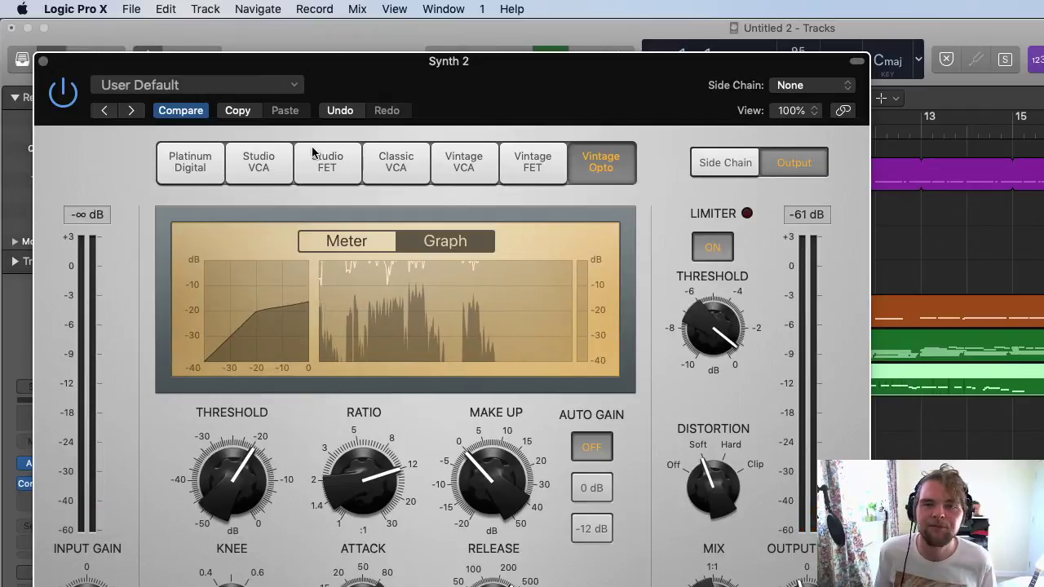
pyautogui.click(43, 62)
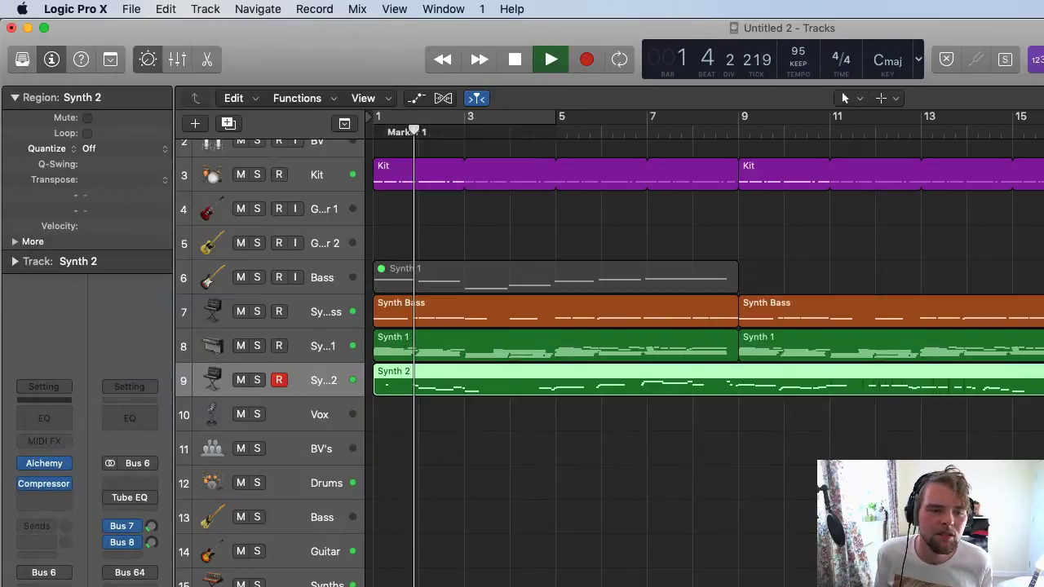
# Add a send to Bus 10 (Delay 1) on the Kit track and raise its send level.
pyautogui.click(489, 517)
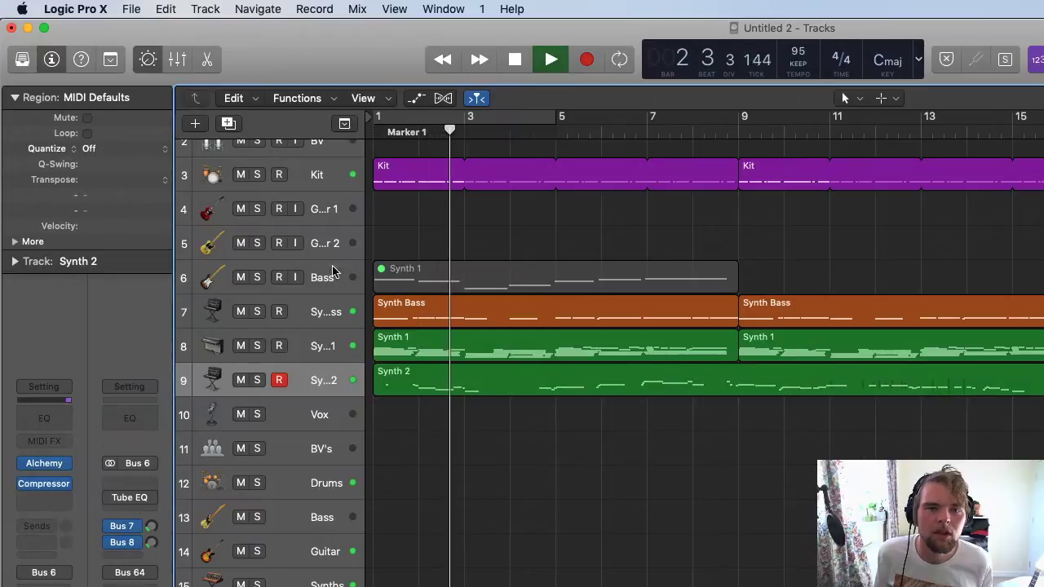
pyautogui.click(316, 168)
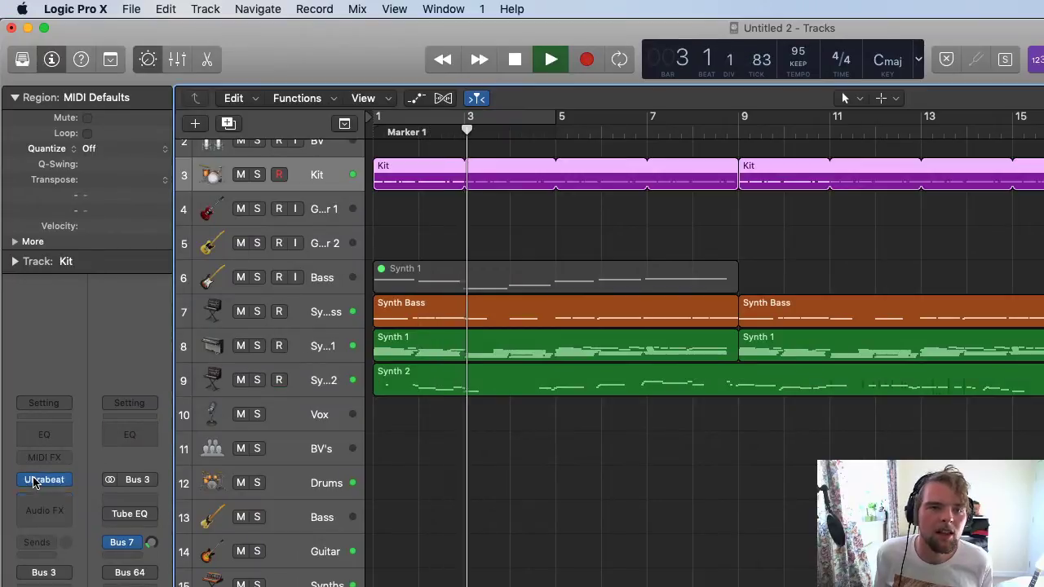
pyautogui.click(42, 546)
pyautogui.moveTo(114, 569)
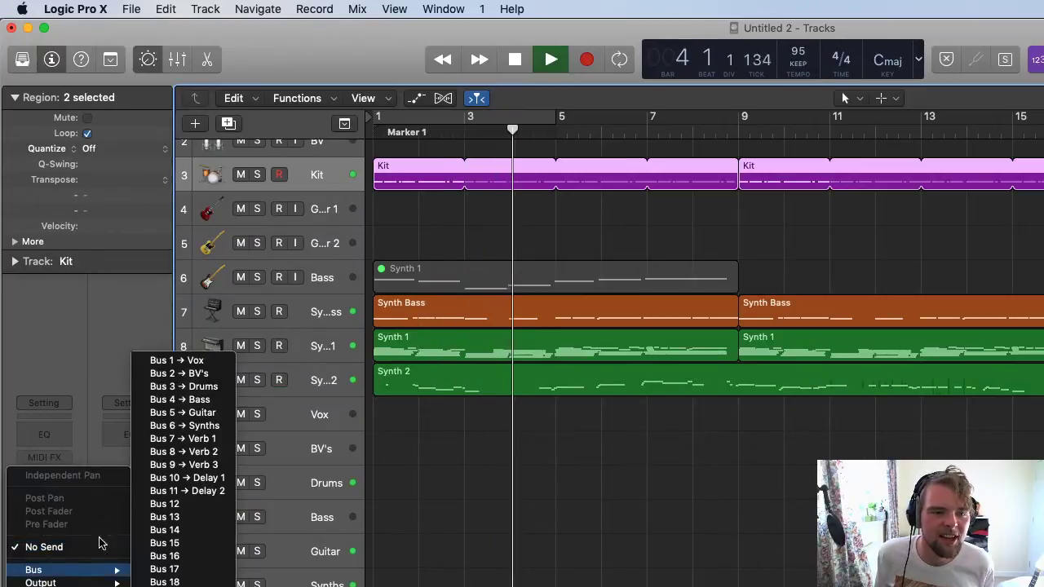
pyautogui.click(173, 478)
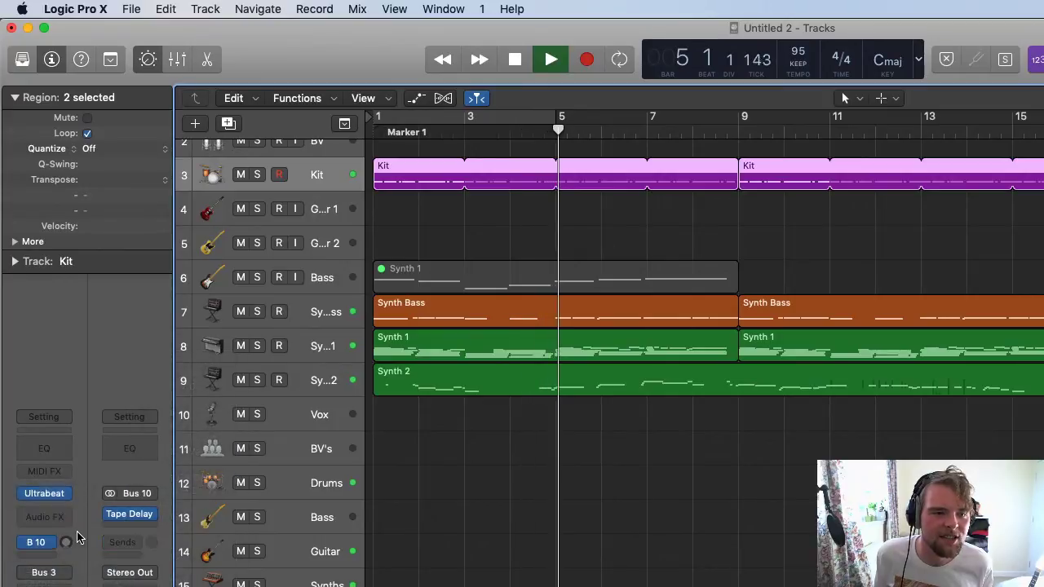
pyautogui.moveTo(63, 543)
pyautogui.mouseDown()
pyautogui.moveTo(63, 586)
pyautogui.moveTo(65, 544)
pyautogui.mouseUp()
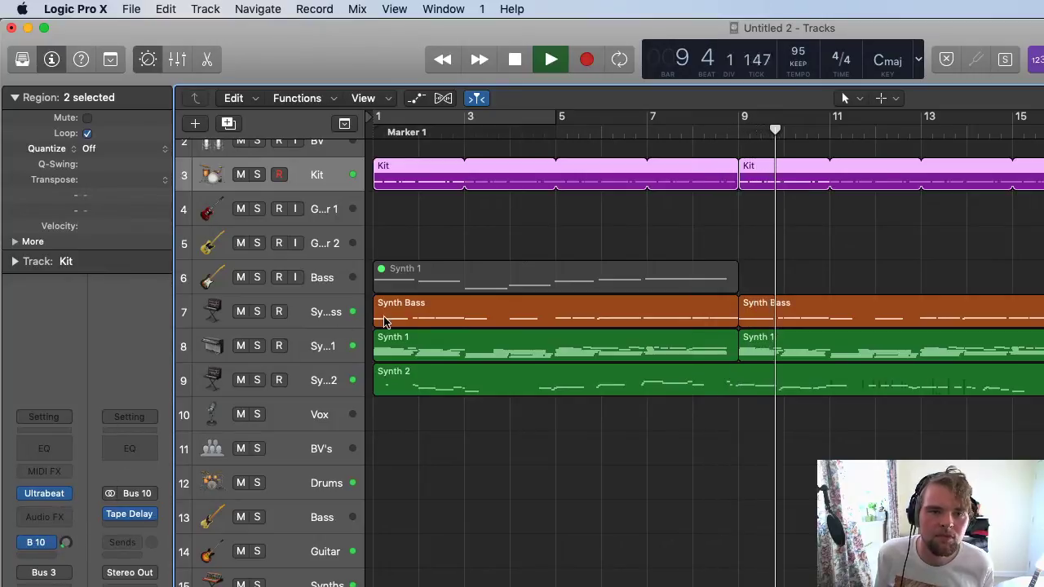
# Check the channel strips of the Synth Bass, Synth 1 and Kit tracks.
pyautogui.click(332, 311)
pyautogui.click(322, 346)
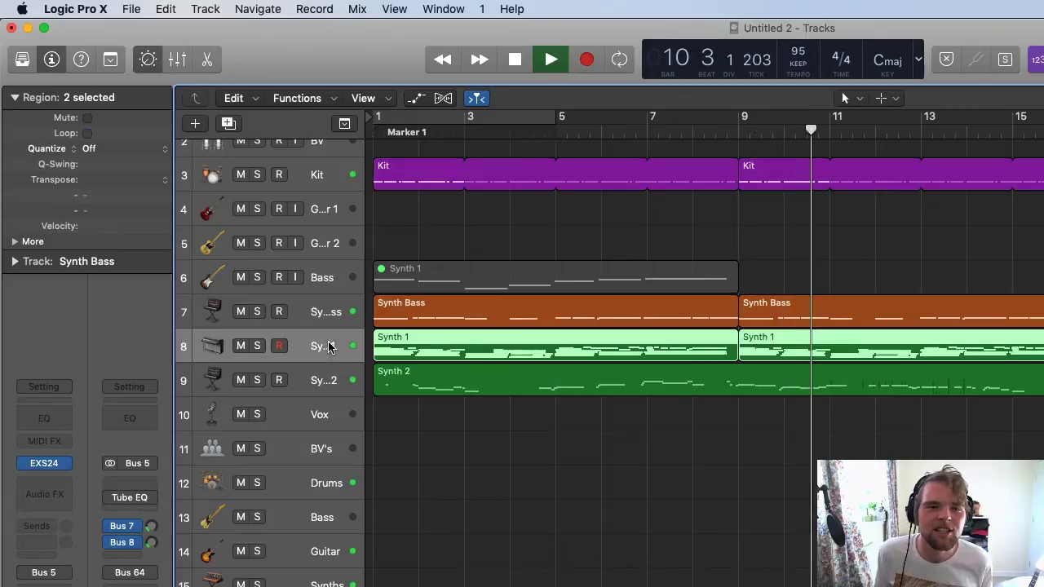
pyautogui.click(318, 187)
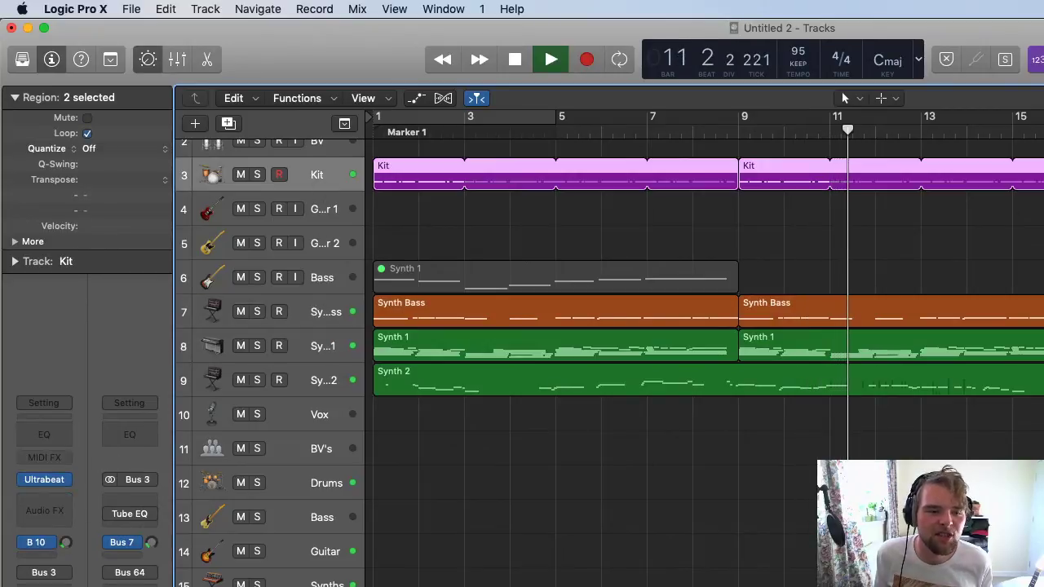
pyautogui.press('x')
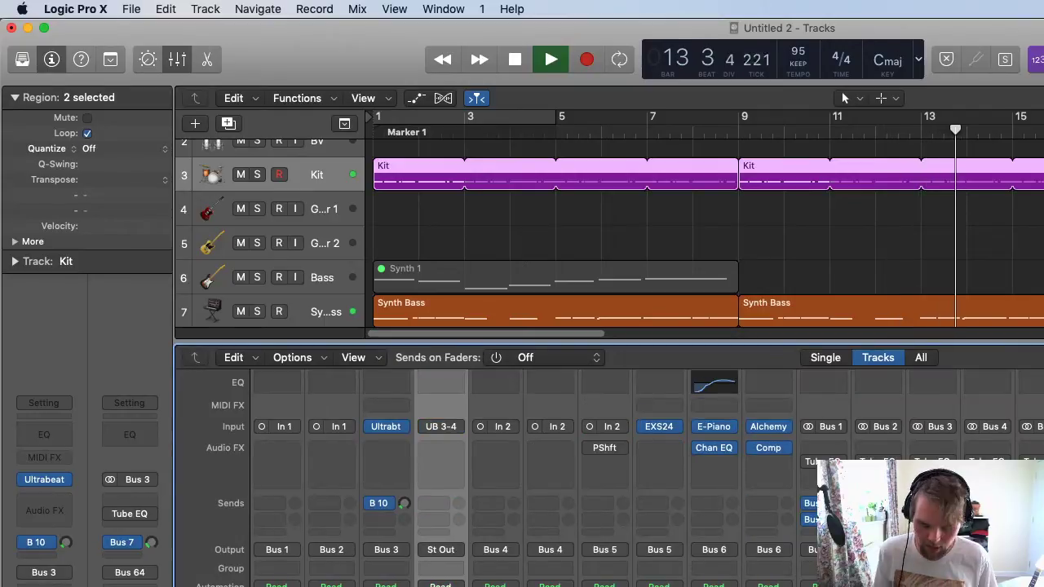
pyautogui.press('Delete')
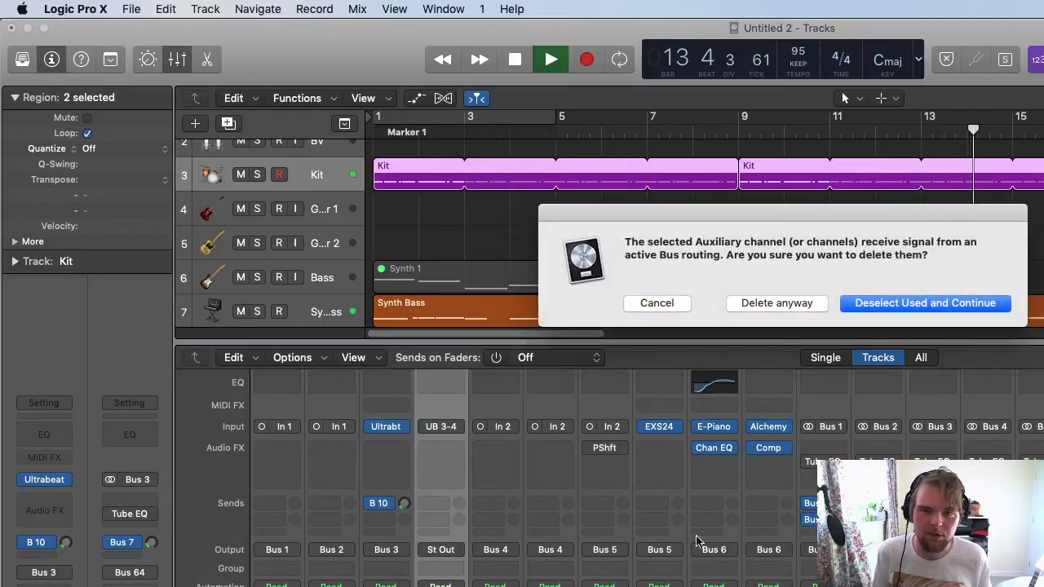
pyautogui.click(657, 303)
pyautogui.press('x')
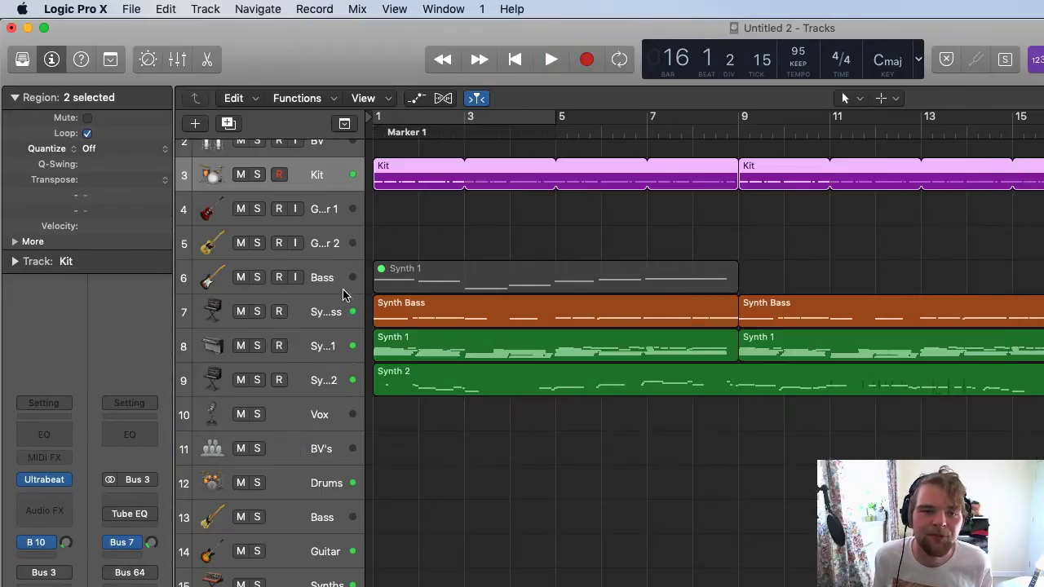
# Add an empty duplicate of the Synth 2 track with the same instrument and compressor settings.
pyautogui.click(331, 381)
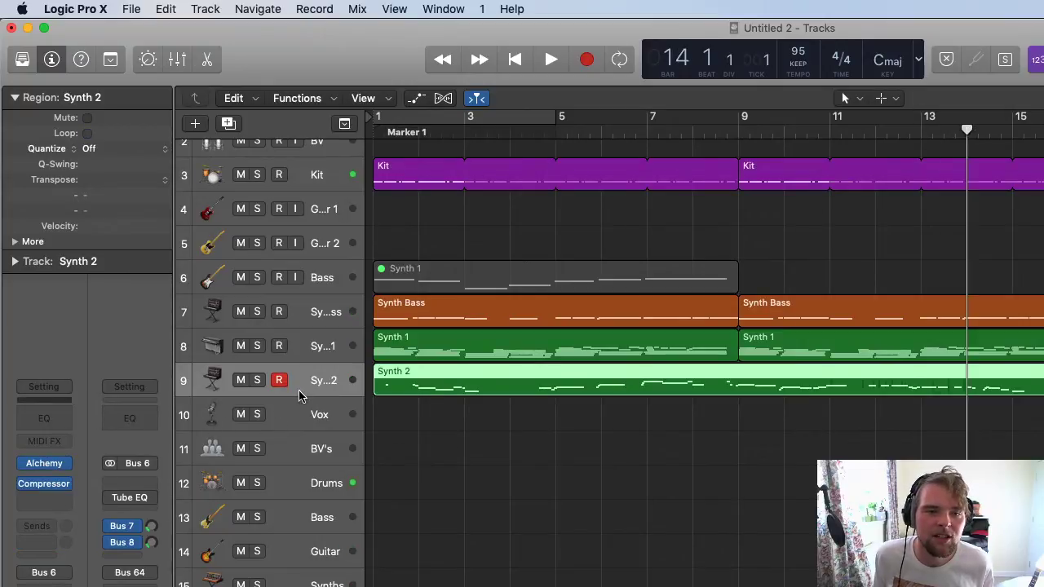
pyautogui.press('super+d')
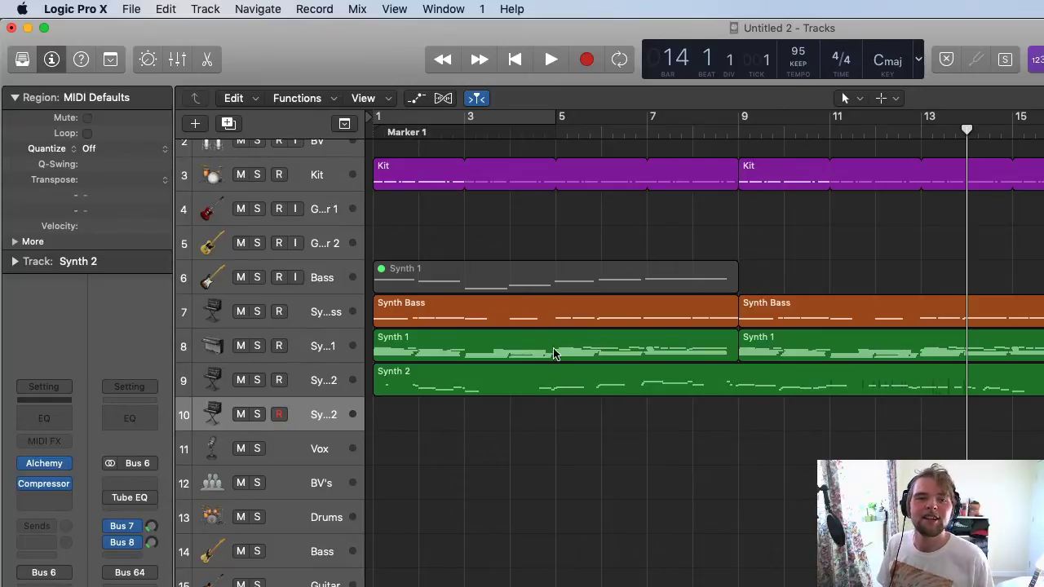
# Select all the recorded regions, raise the tempo to 132, and play the arrangement from the start.
pyautogui.moveTo(1027, 407); pyautogui.dragTo(457, 148)
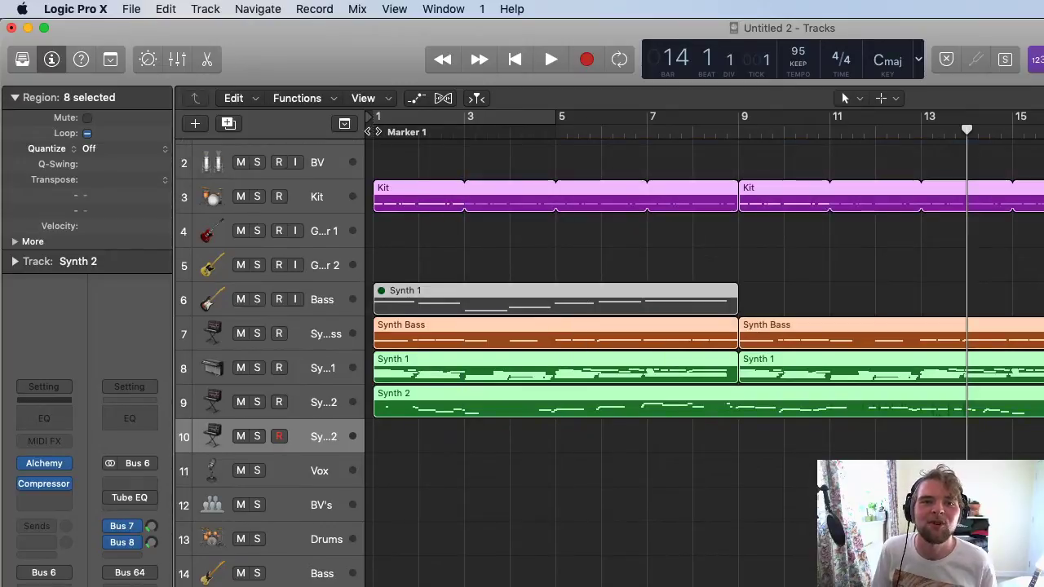
pyautogui.press('Return')
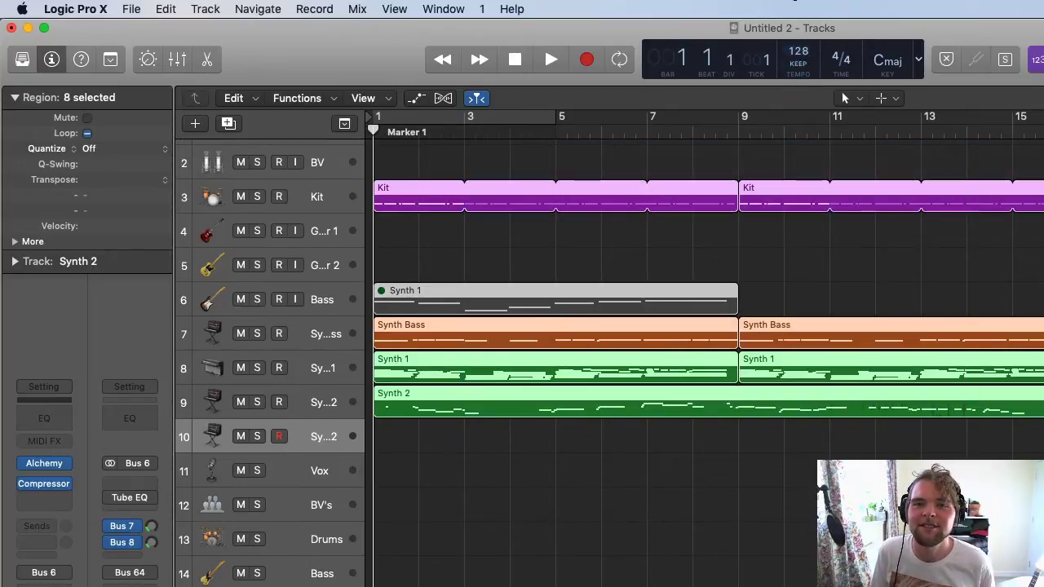
pyautogui.press('space')
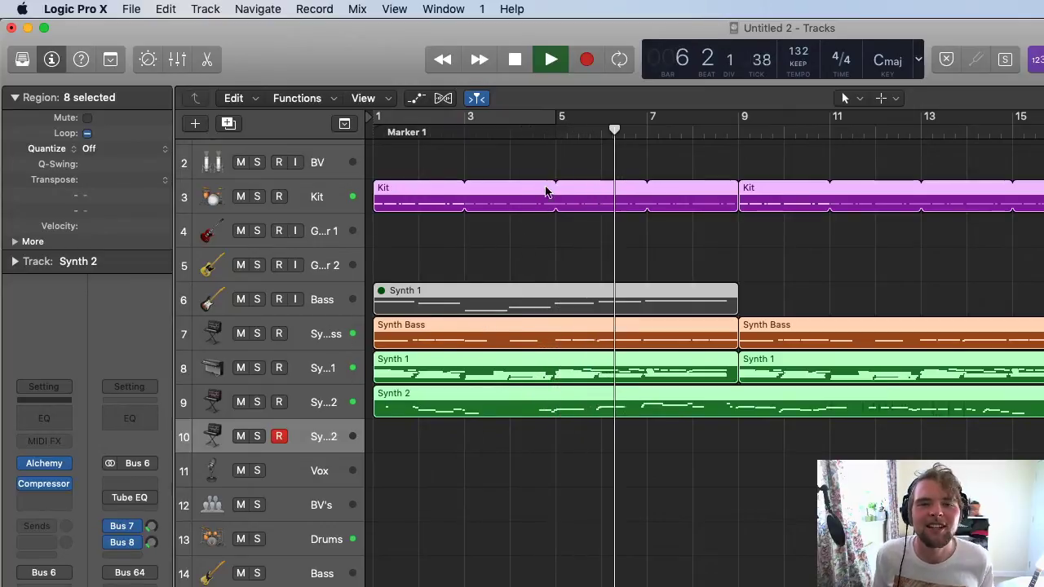
pyautogui.press('space')
# Duplicate the Kit track and delete the empty duplicate.
pyautogui.click(322, 205)
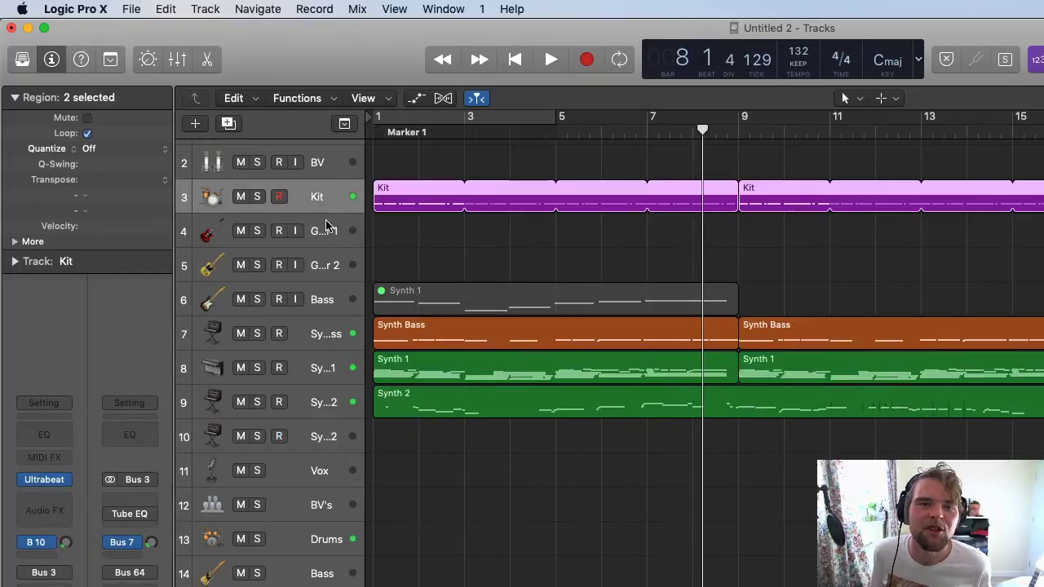
pyautogui.click(227, 124)
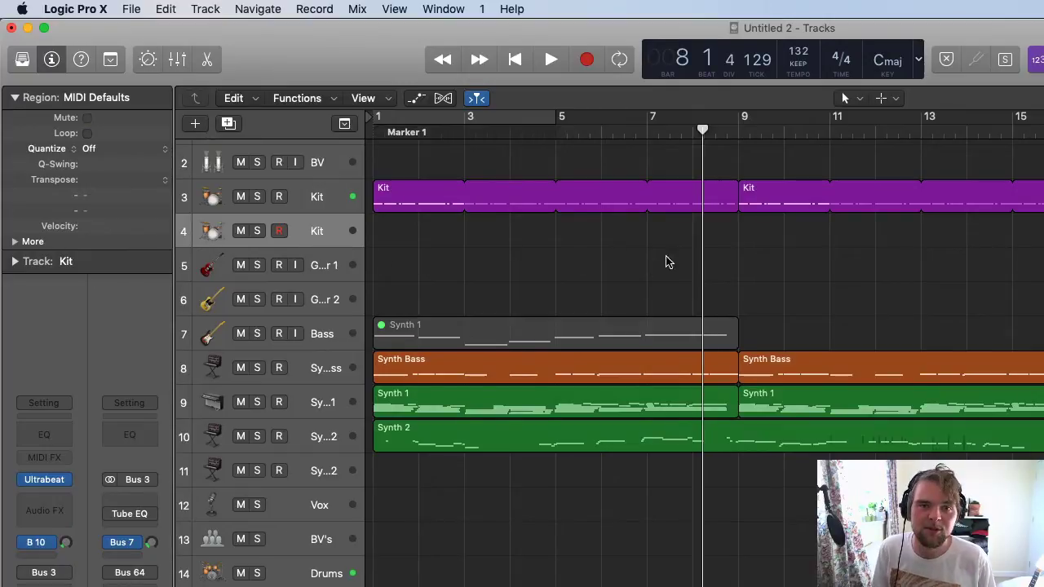
pyautogui.press('super+BackSpace')
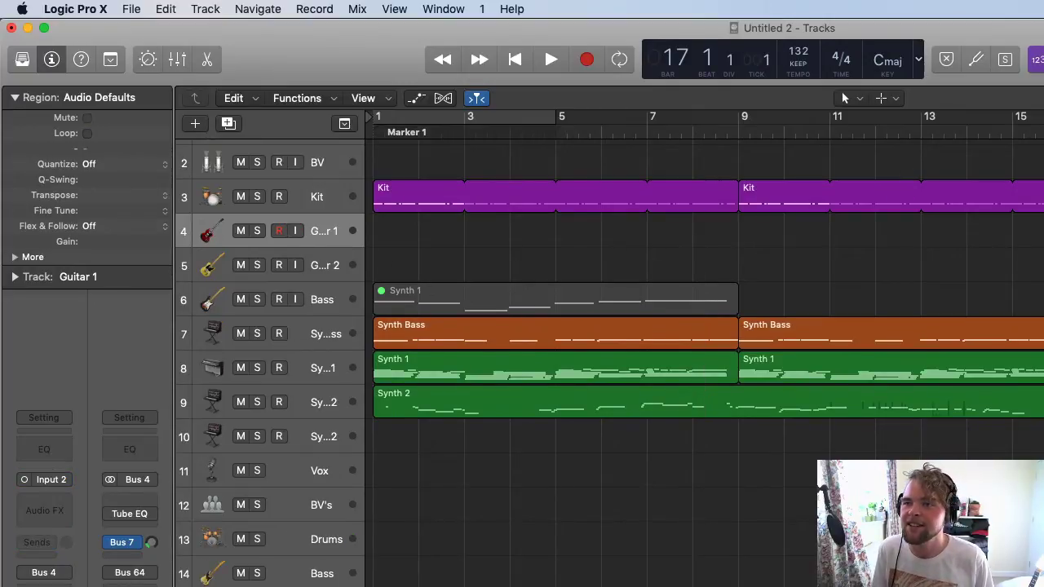
# Delete the two looped Kit regions that start at bar 17.
pyautogui.press('super+Left')
pyautogui.moveTo(874, 481); pyautogui.dragTo(806, 216)
pyautogui.click(917, 250)
pyautogui.click(815, 190)
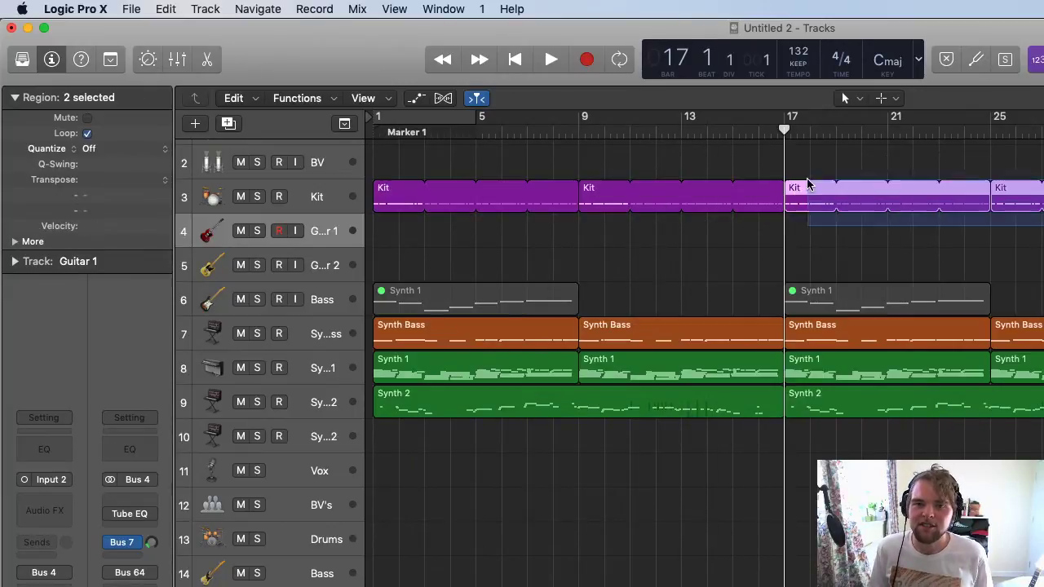
pyautogui.press('Delete')
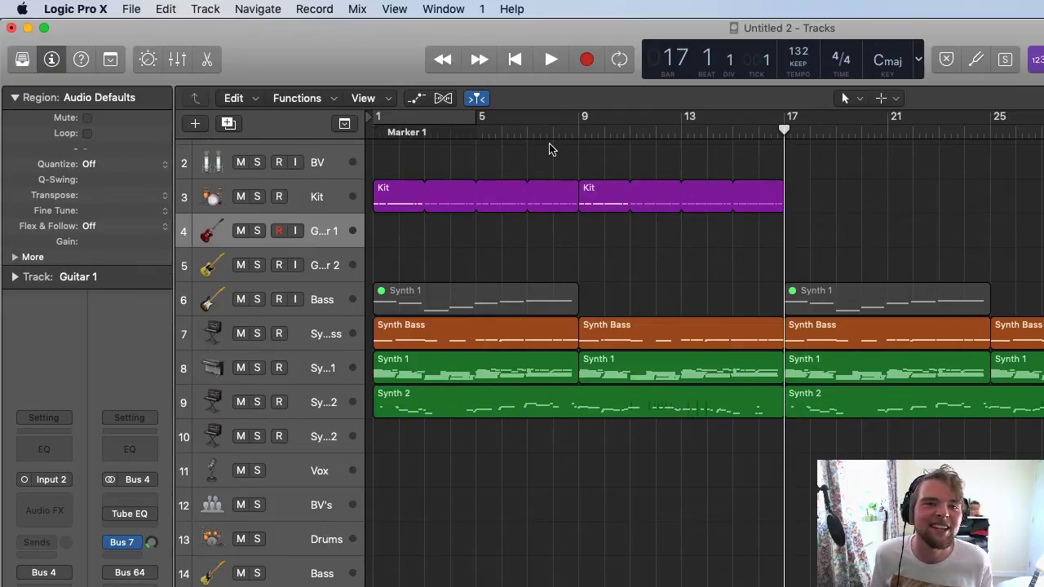
# Duplicate the Kit track and open the Ultrabeat instrument on the new copy.
pyautogui.click(322, 212)
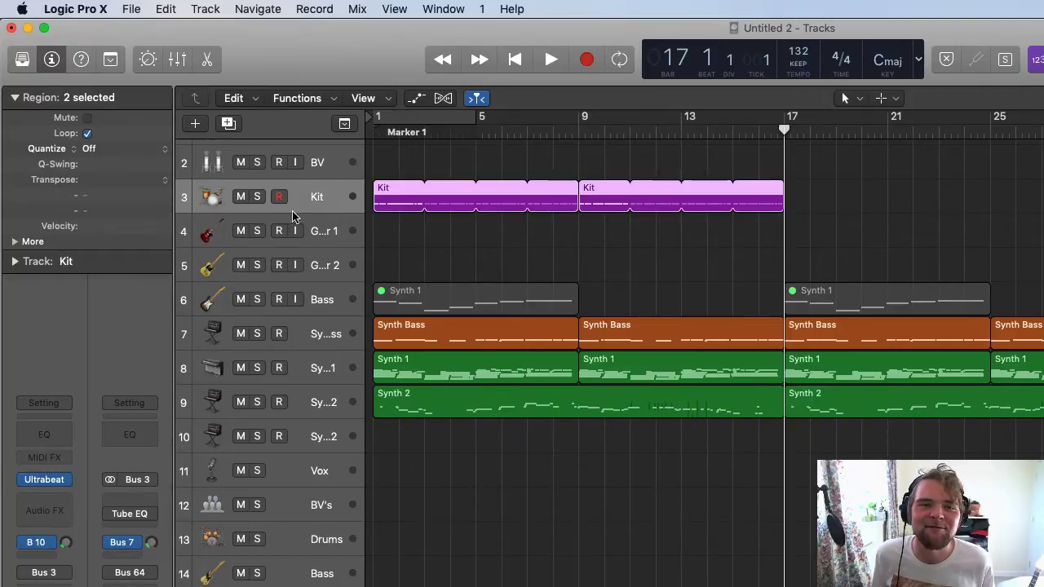
pyautogui.click(228, 124)
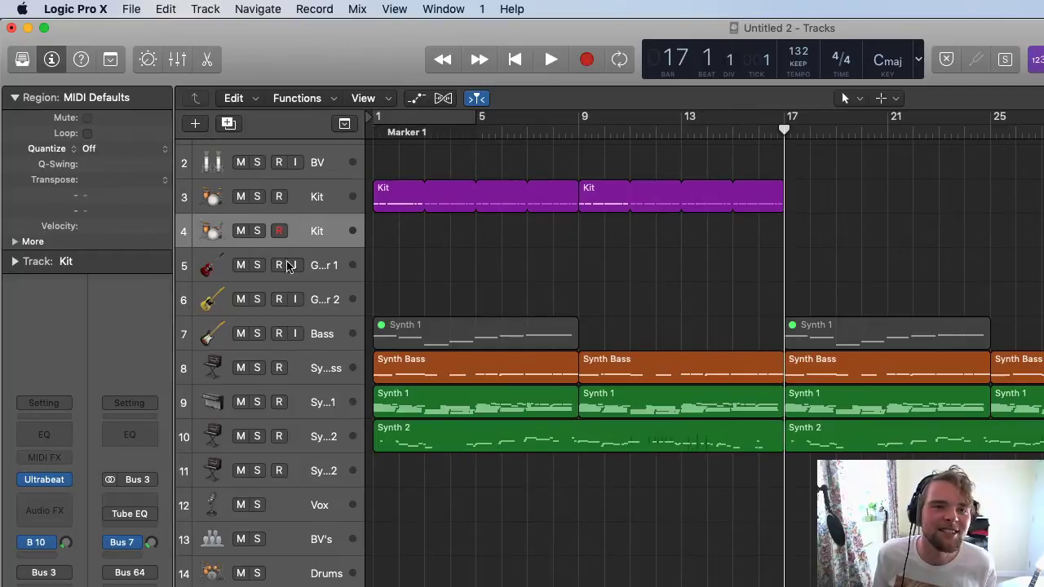
pyautogui.click(45, 482)
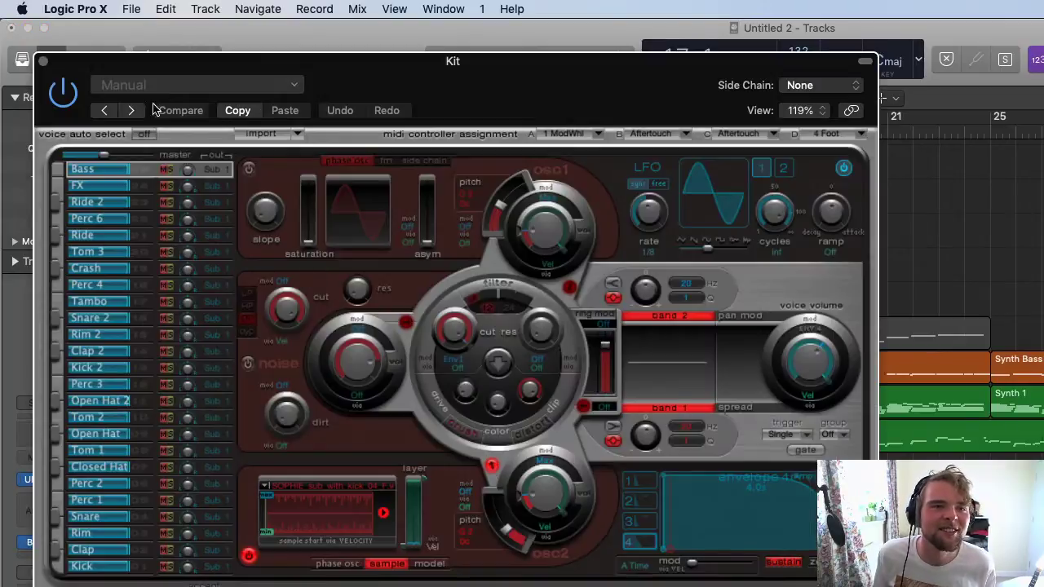
# Audition the Perc 1 and Snare voices of the current Ultrabeat kit.
pyautogui.click(191, 88)
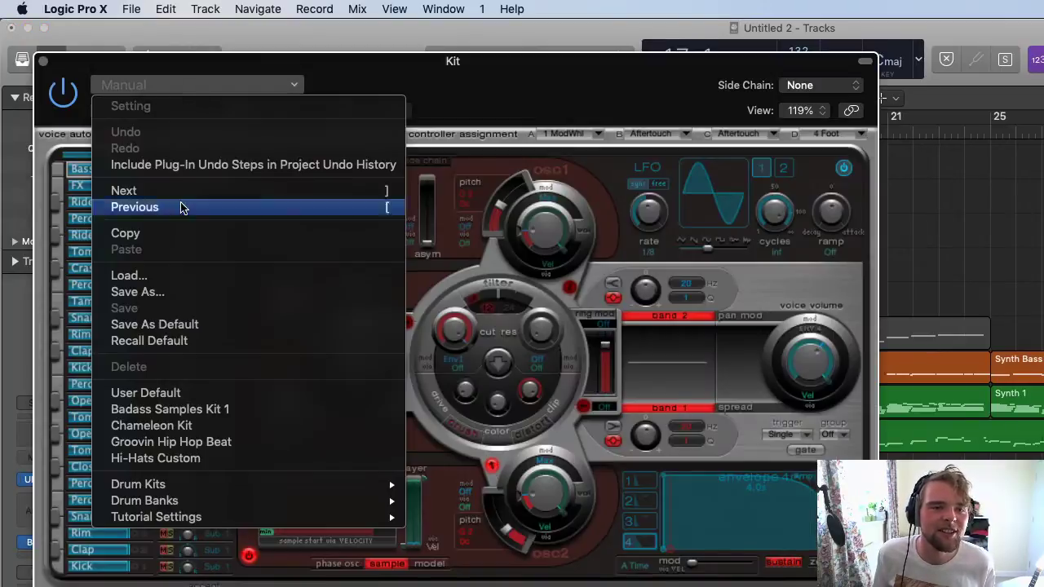
pyautogui.click(159, 233)
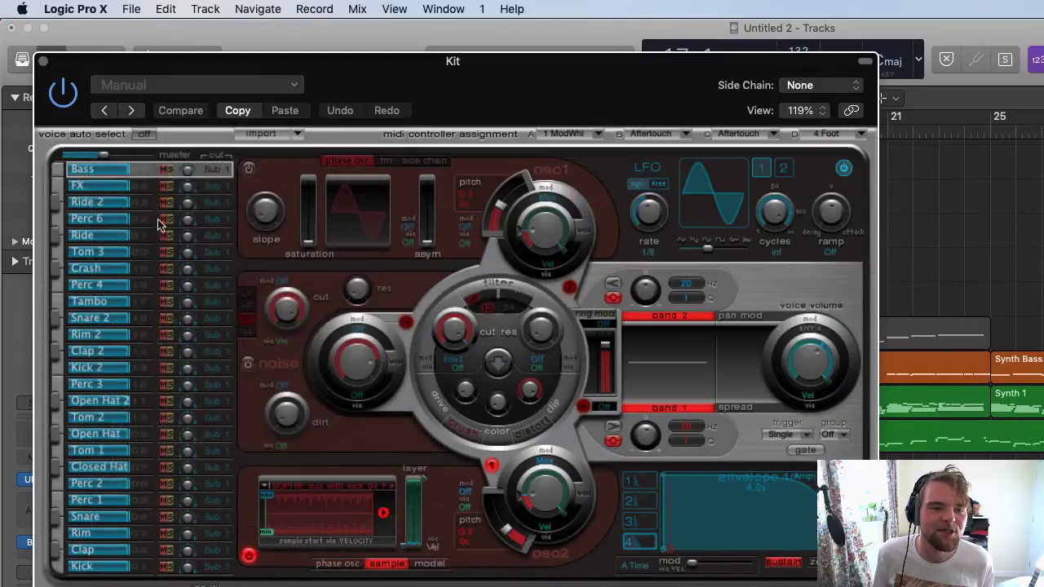
pyautogui.click(136, 501)
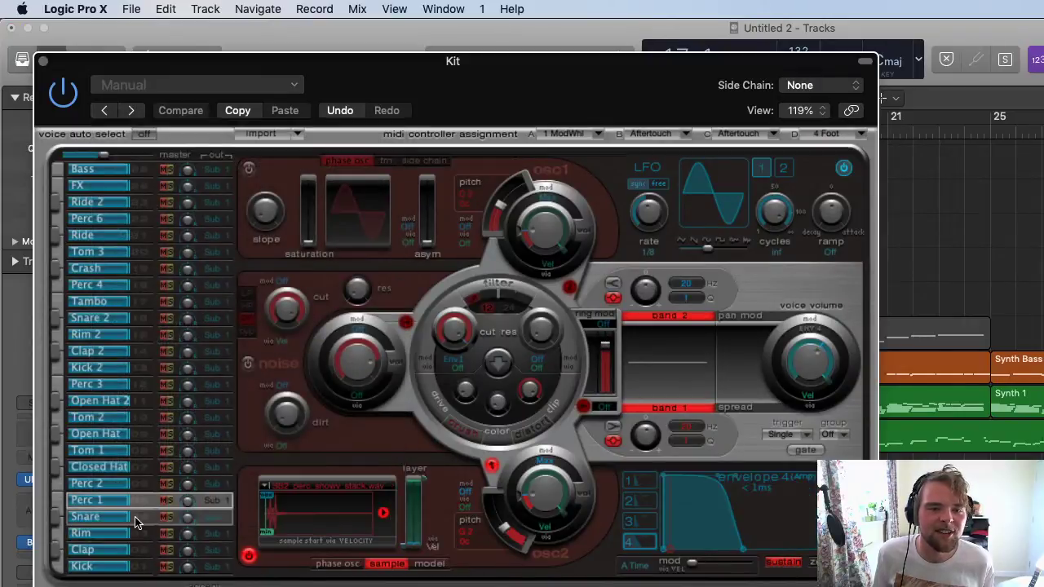
pyautogui.click(136, 523)
# Browse Ultrabeat's drum kit presets, load Electronic Dub Kit, and set its filter resonance to 1.00.
pyautogui.click(215, 85)
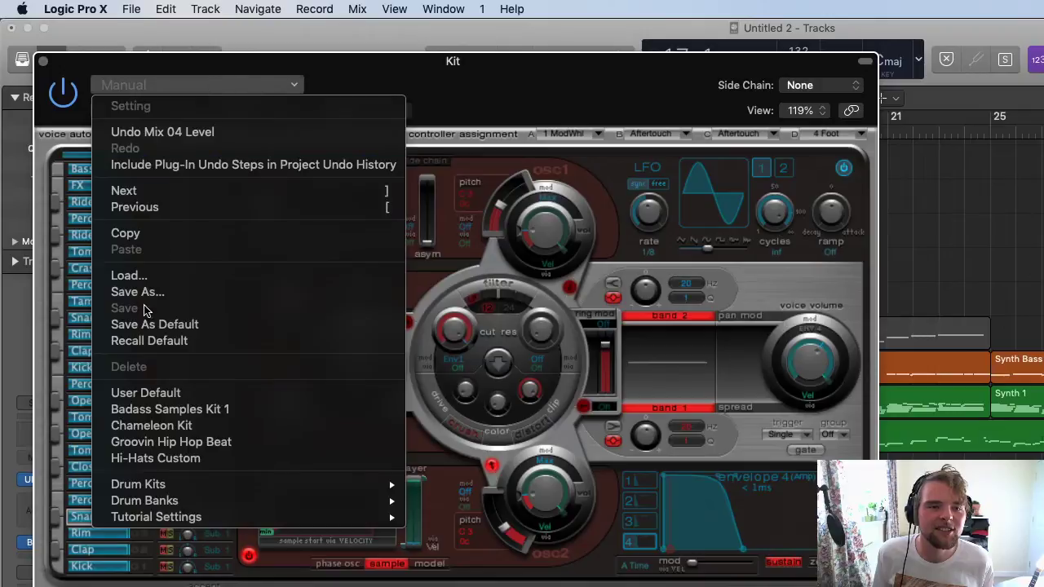
pyautogui.moveTo(217, 507)
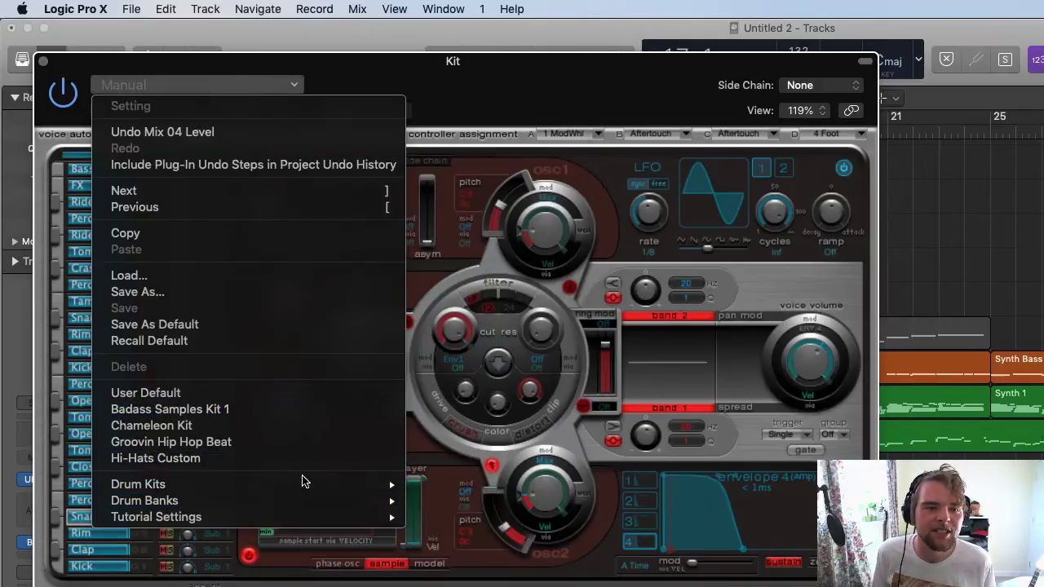
pyautogui.moveTo(296, 491)
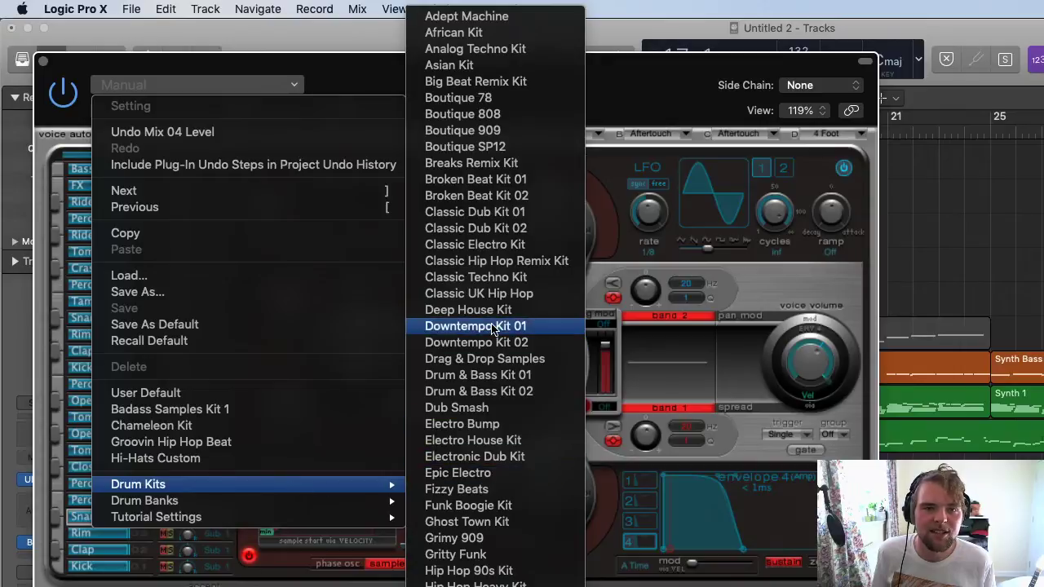
pyautogui.scroll(-5, 481, 468)
pyautogui.scroll(-7, 481, 468)
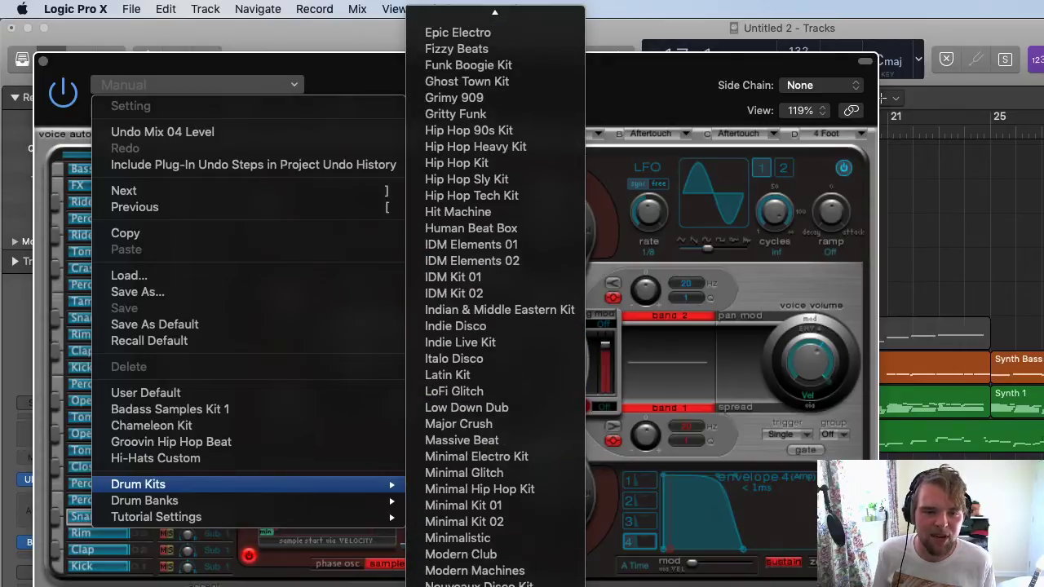
pyautogui.scroll(-2, 481, 468)
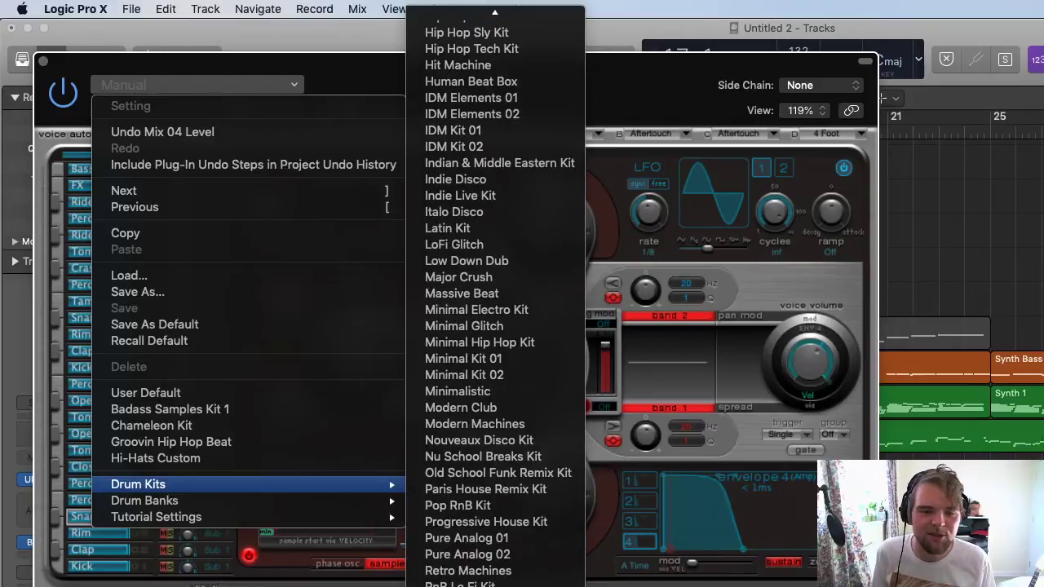
pyautogui.scroll(12, 489, 497)
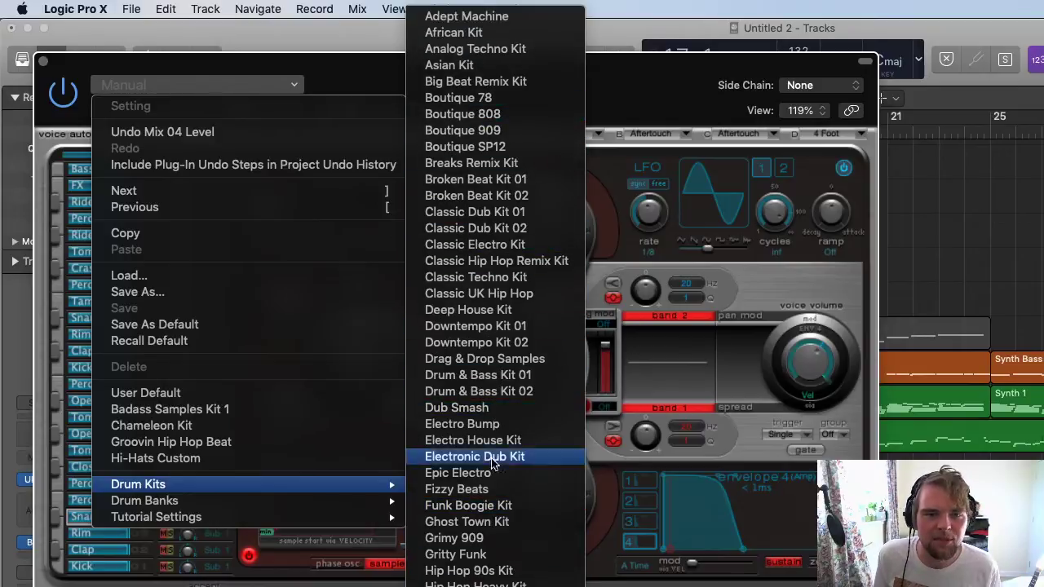
pyautogui.moveTo(253, 510)
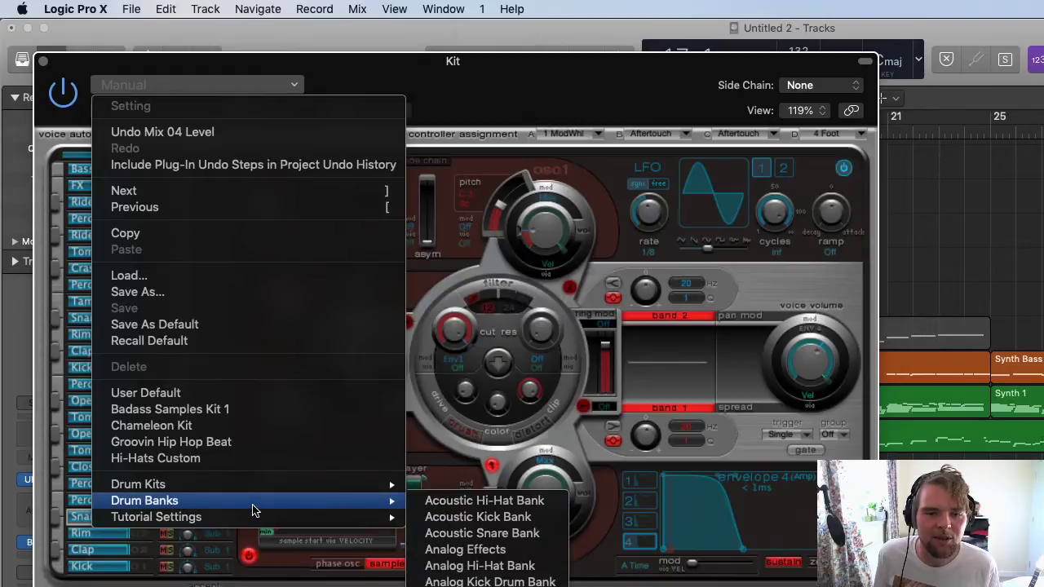
pyautogui.moveTo(261, 488)
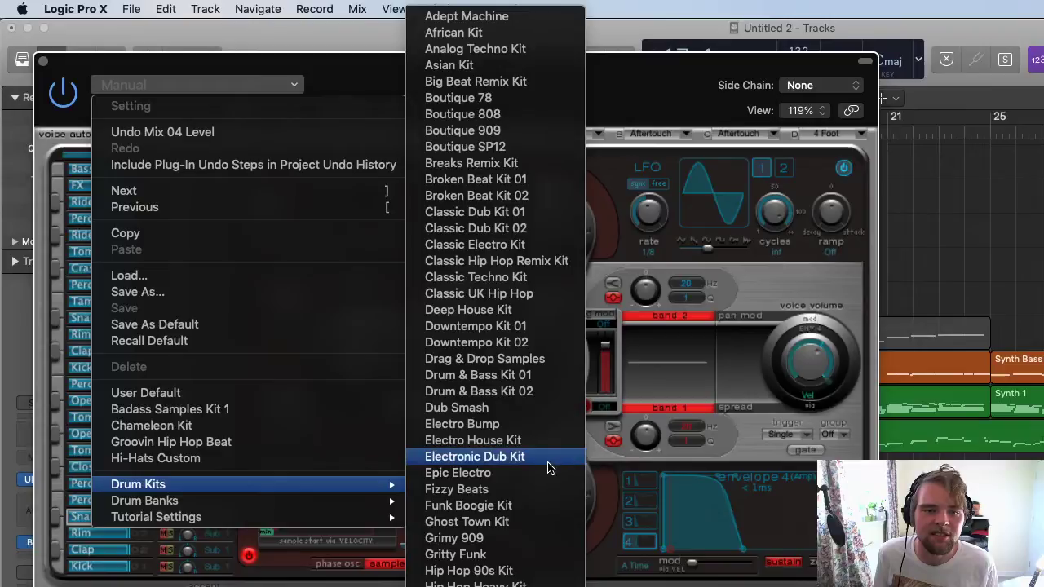
pyautogui.click(291, 486)
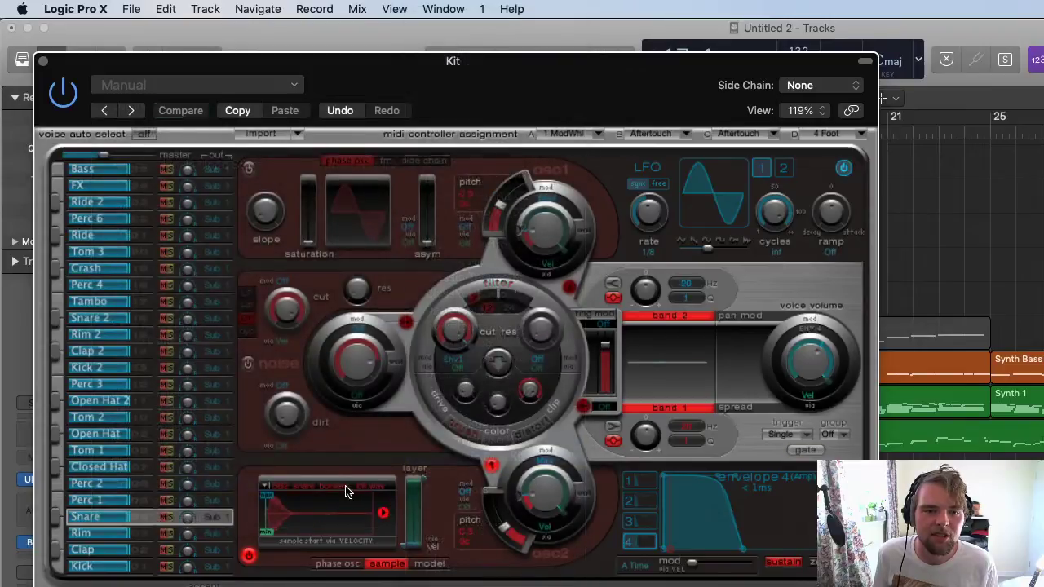
pyautogui.click(311, 490)
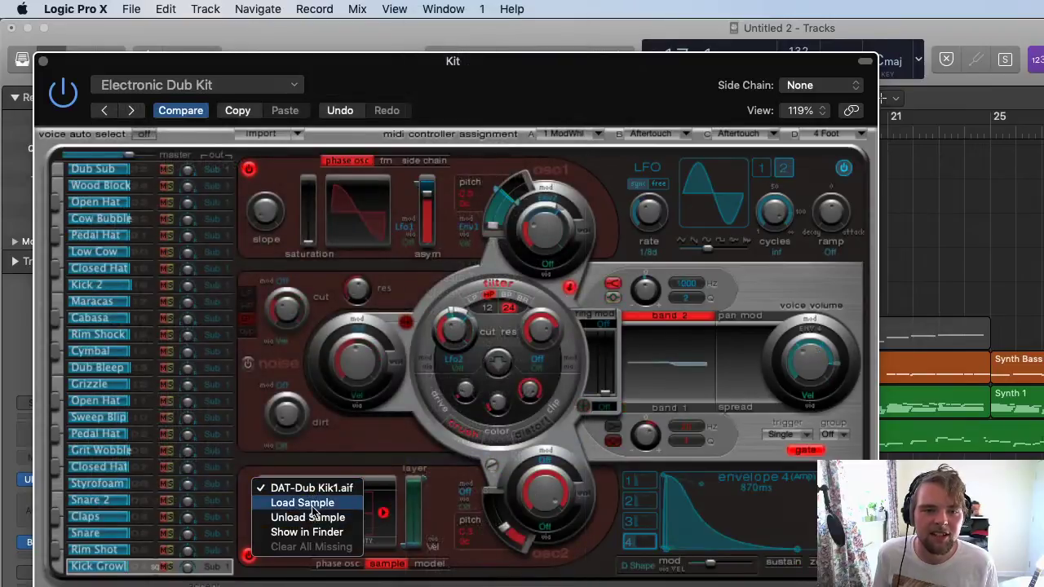
pyautogui.click(310, 459)
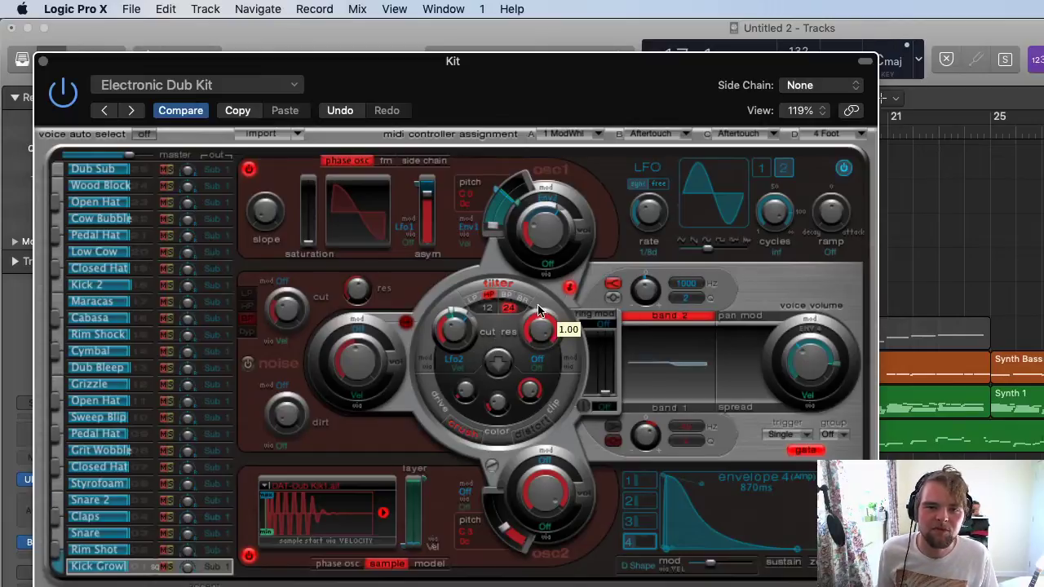
# Load the Electro House Kit preset in Ultrabeat.
pyautogui.click(166, 85)
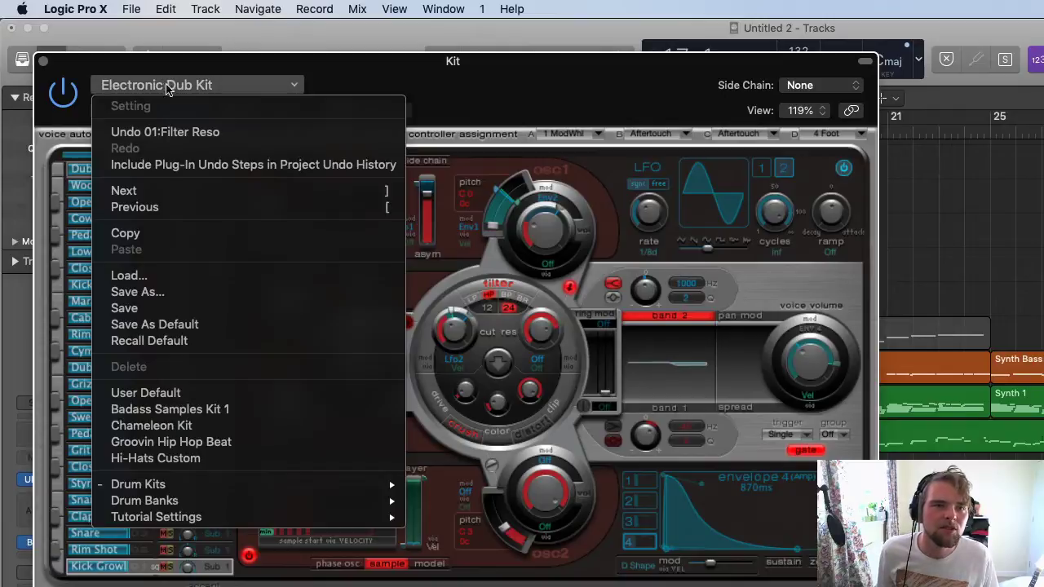
pyautogui.moveTo(187, 486)
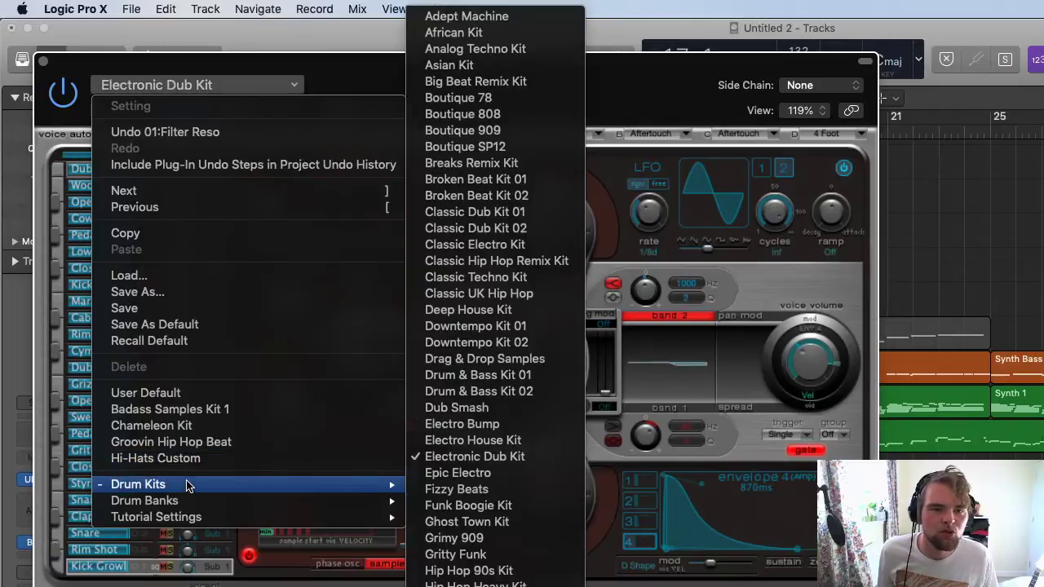
pyautogui.click(477, 440)
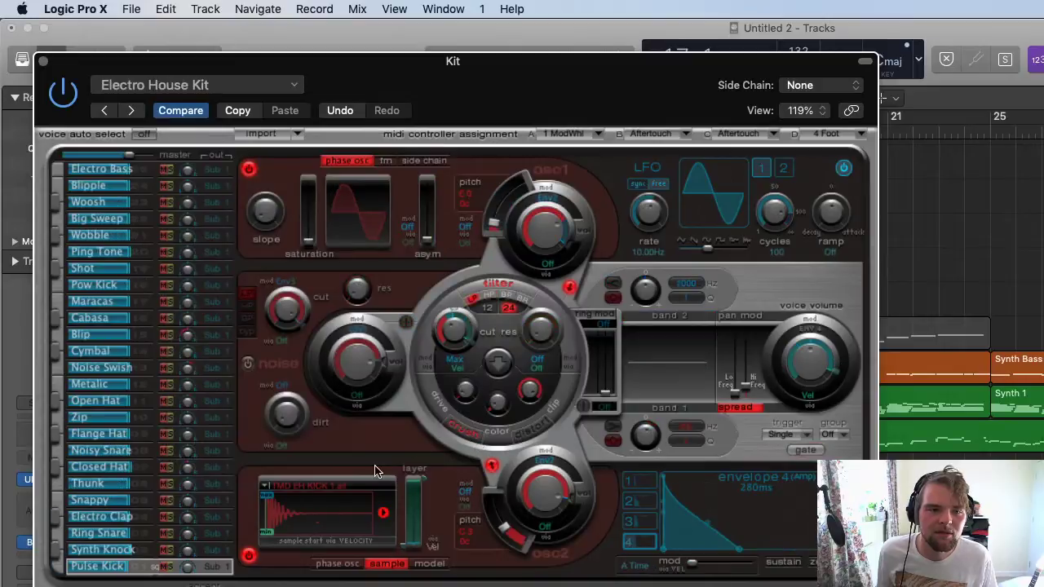
# Load the Adept Machine drum kit preset in Ultrabeat.
pyautogui.click(161, 88)
pyautogui.moveTo(168, 488)
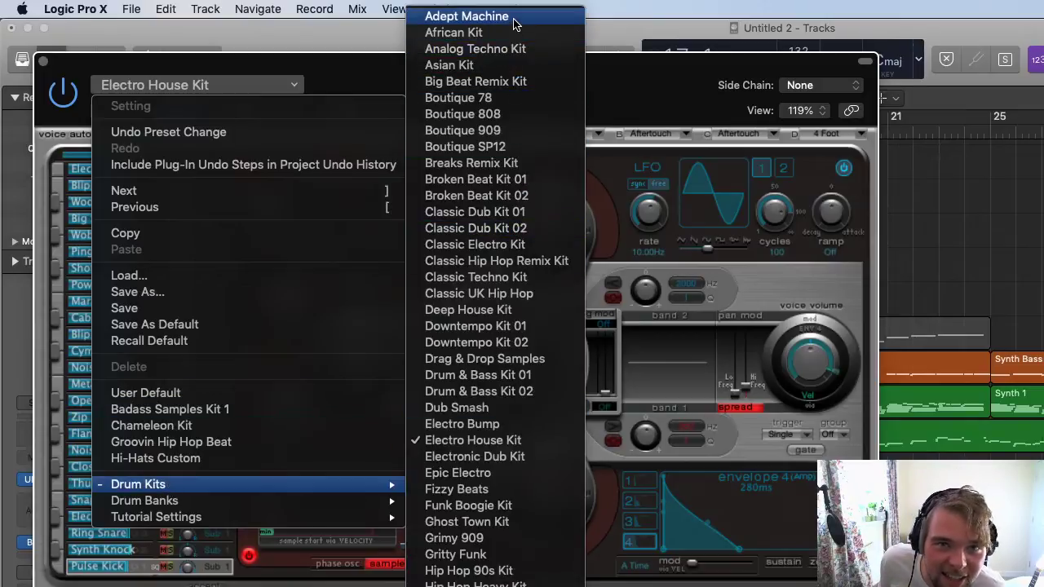
pyautogui.press('Escape')
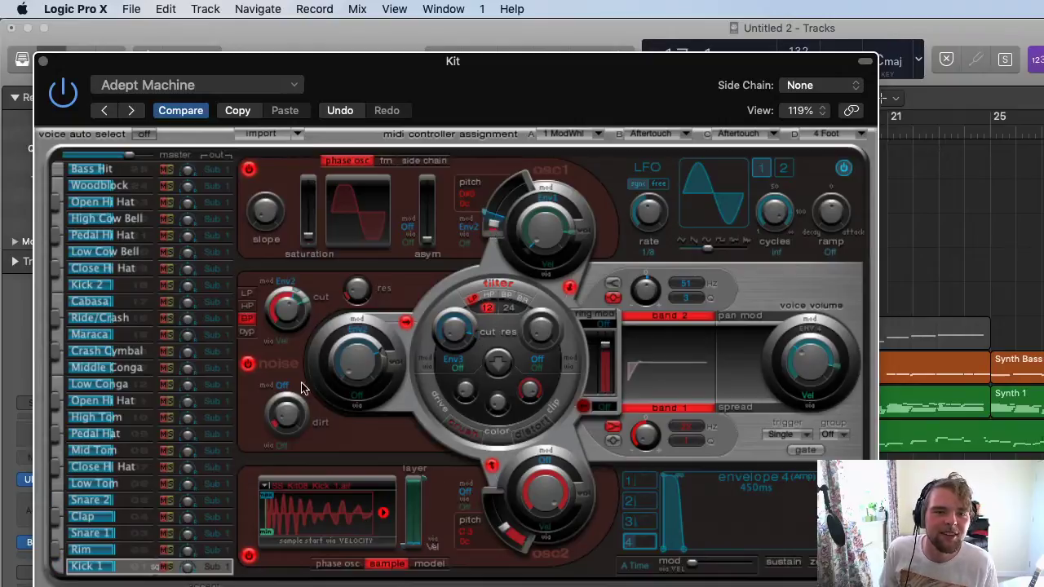
# Adjust Kick 1's noise dirt and distortion drive, trying the crush and distort switches.
pyautogui.moveTo(291, 414); pyautogui.dragTo(278, 388)
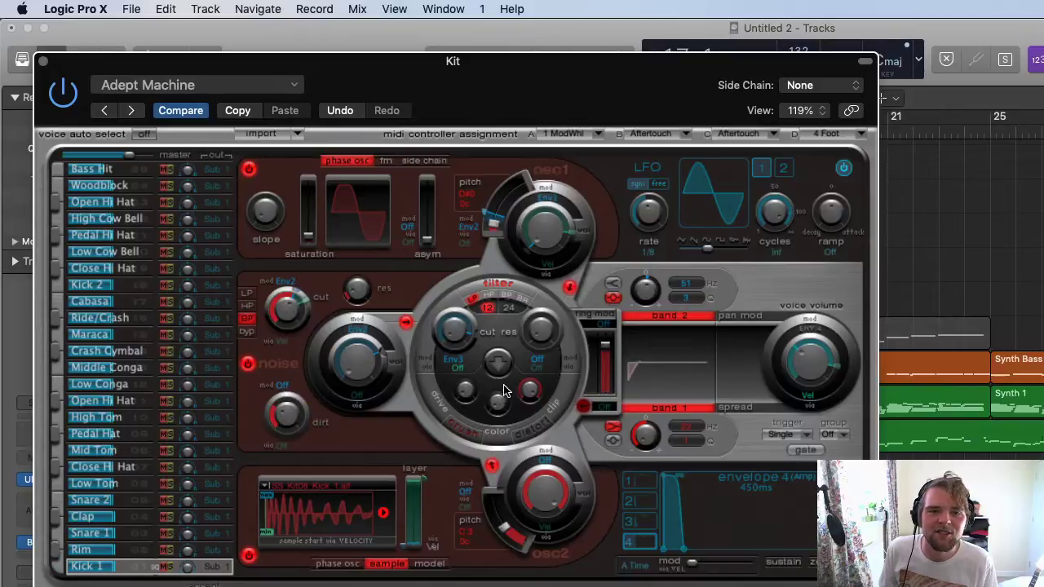
pyautogui.click(530, 435)
pyautogui.click(461, 433)
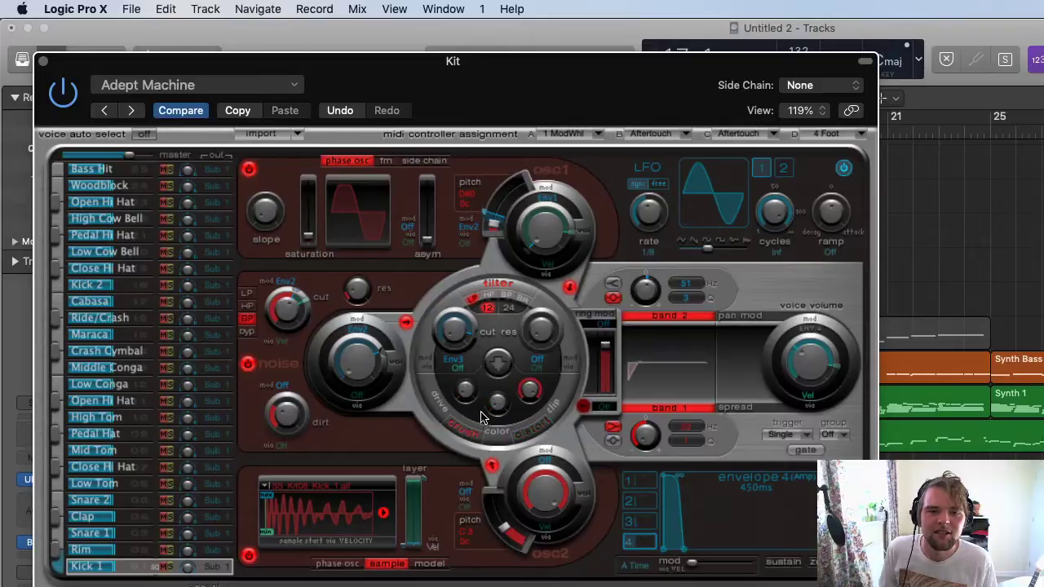
pyautogui.moveTo(466, 398); pyautogui.dragTo(462, 374)
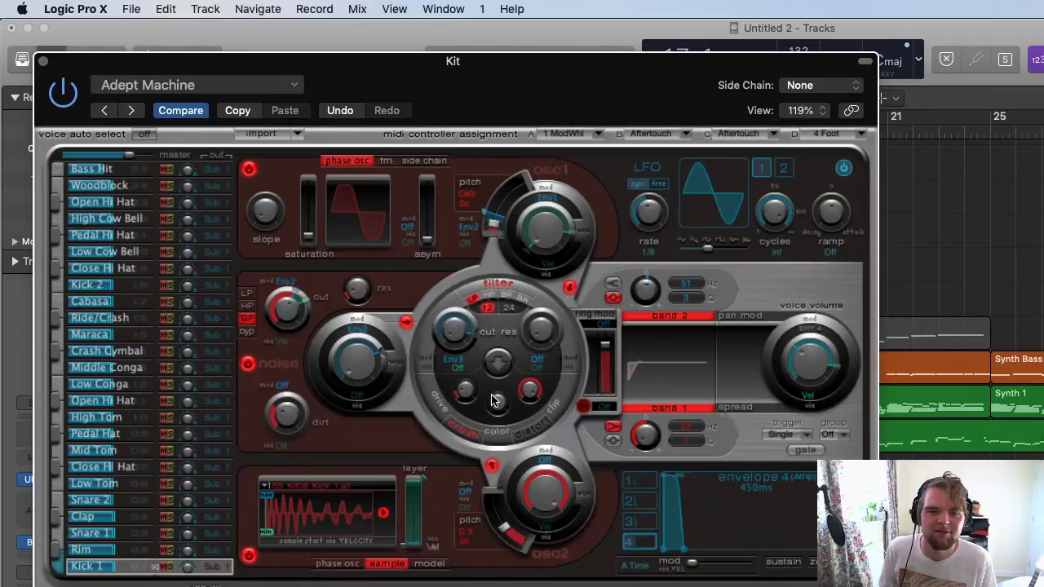
# Try the high-pass filter on Kick 1, return to low-pass with resonance 0.47, readjust the cutoff, and close Ultrabeat.
pyautogui.moveTo(548, 329); pyautogui.dragTo(538, 306)
pyautogui.moveTo(459, 333); pyautogui.dragTo(454, 344)
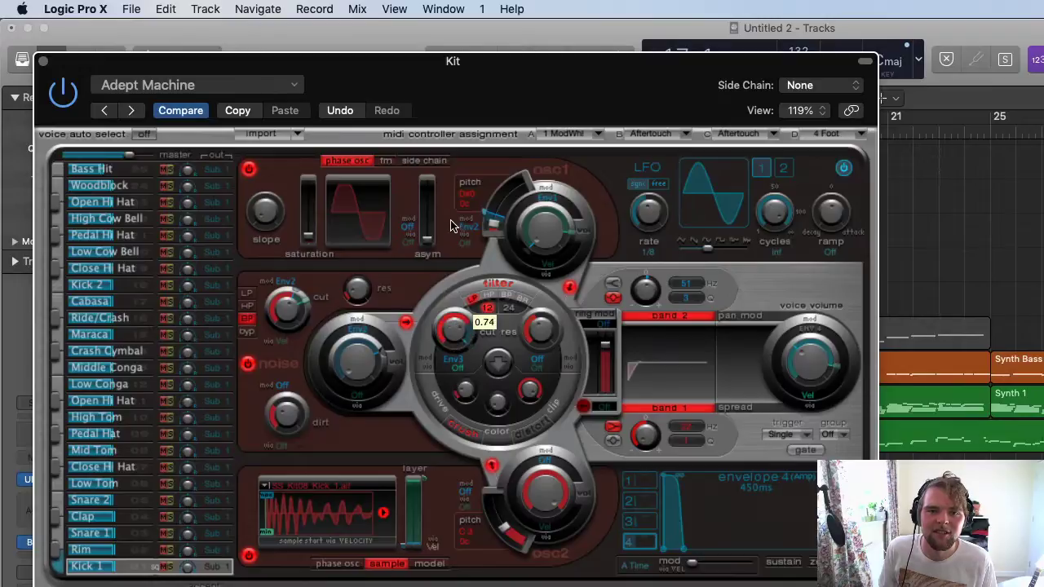
pyautogui.click(488, 296)
pyautogui.moveTo(451, 326); pyautogui.dragTo(449, 317)
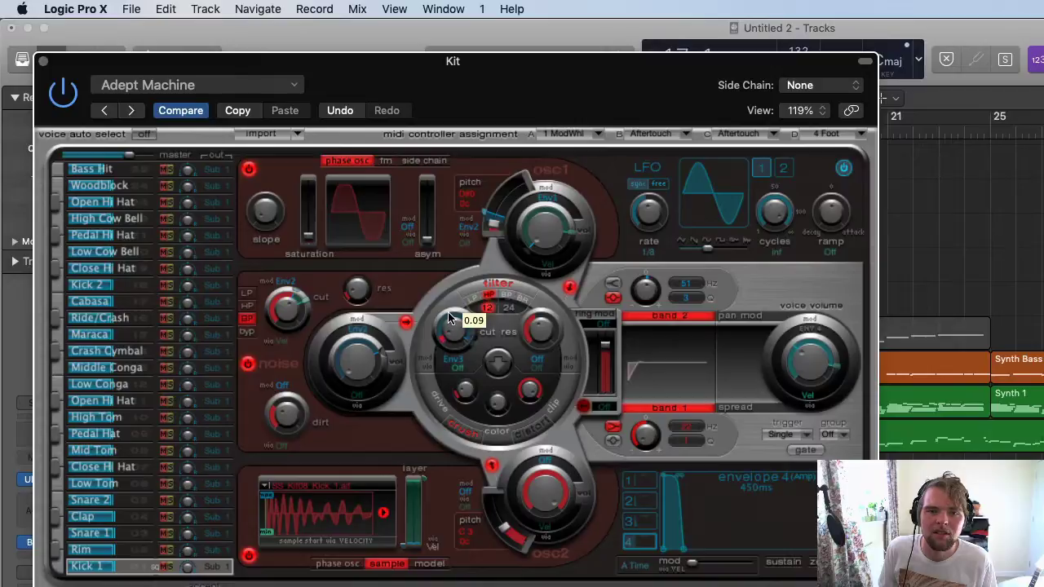
pyautogui.moveTo(447, 280); pyautogui.dragTo(447, 278)
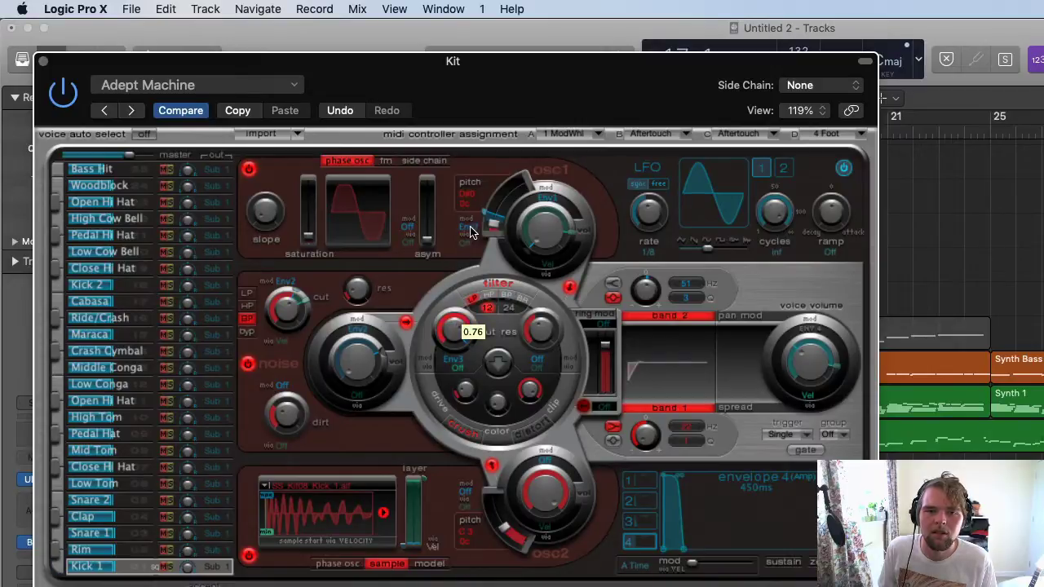
pyautogui.click(471, 339)
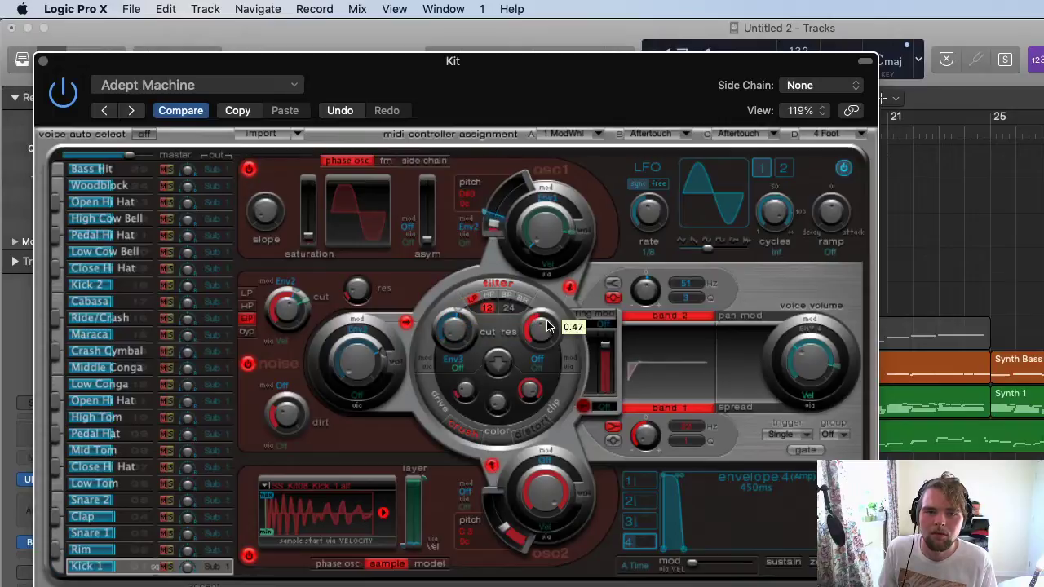
pyautogui.moveTo(459, 315); pyautogui.dragTo(457, 308)
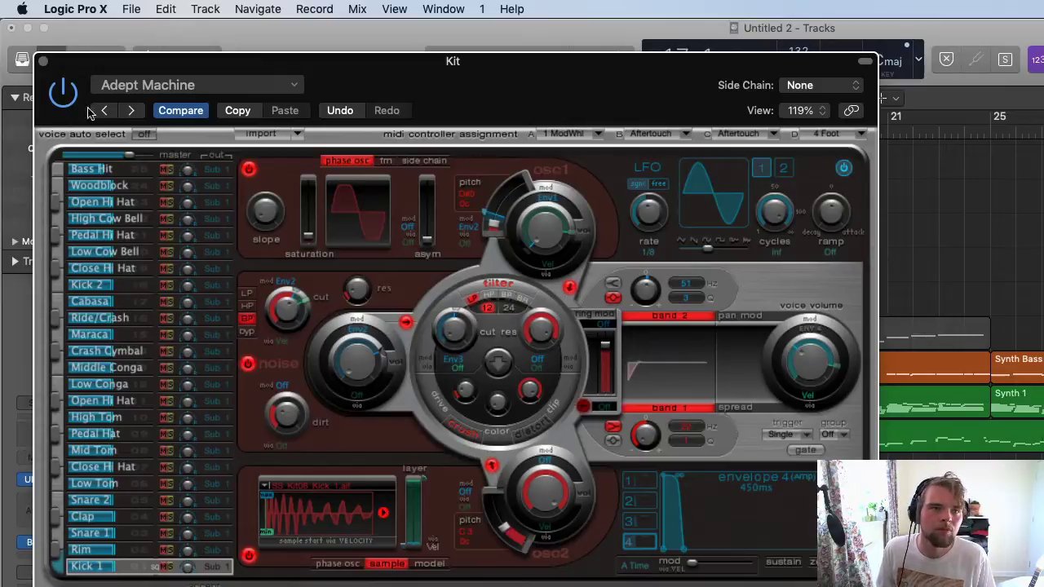
pyautogui.click(44, 62)
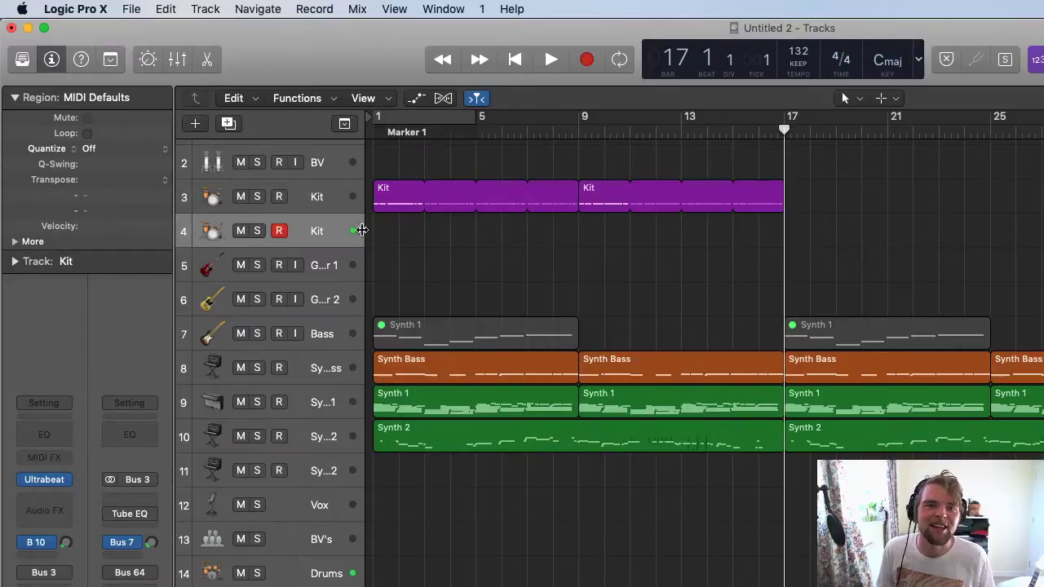
# Record an eight-bar drum part on the duplicated Kit track from bar 17.
pyautogui.press('space')
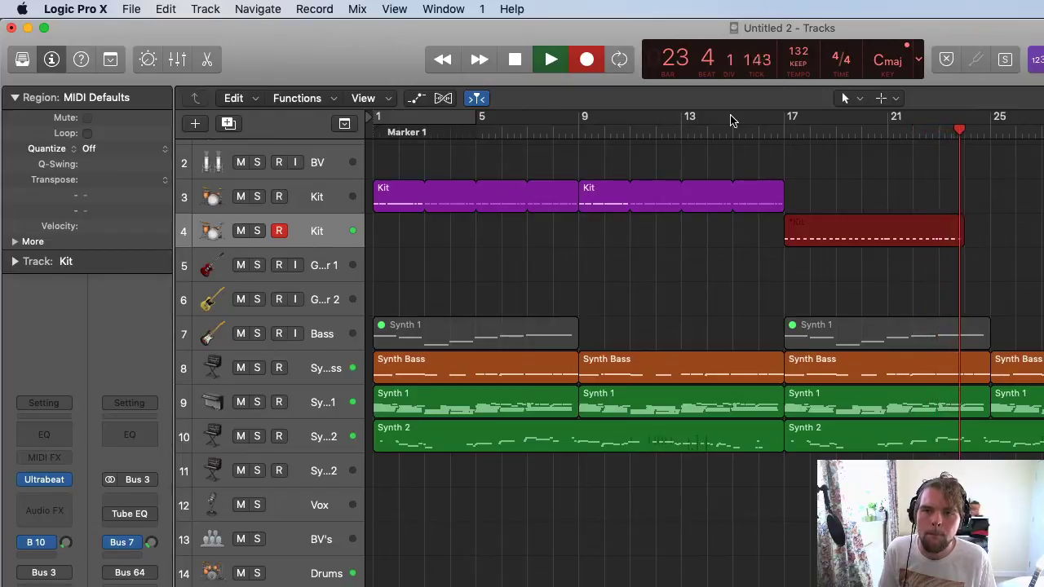
pyautogui.press('space')
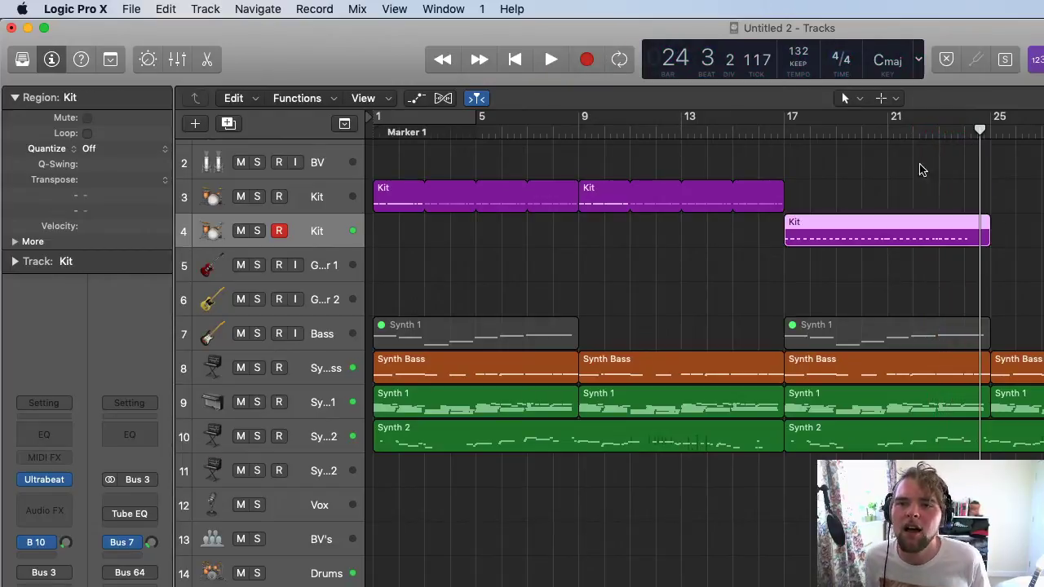
# Split the Kit region on track 4 at bar 21, splitting crossing notes, and delete its second half.
pyautogui.moveTo(808, 135); pyautogui.dragTo(783, 132)
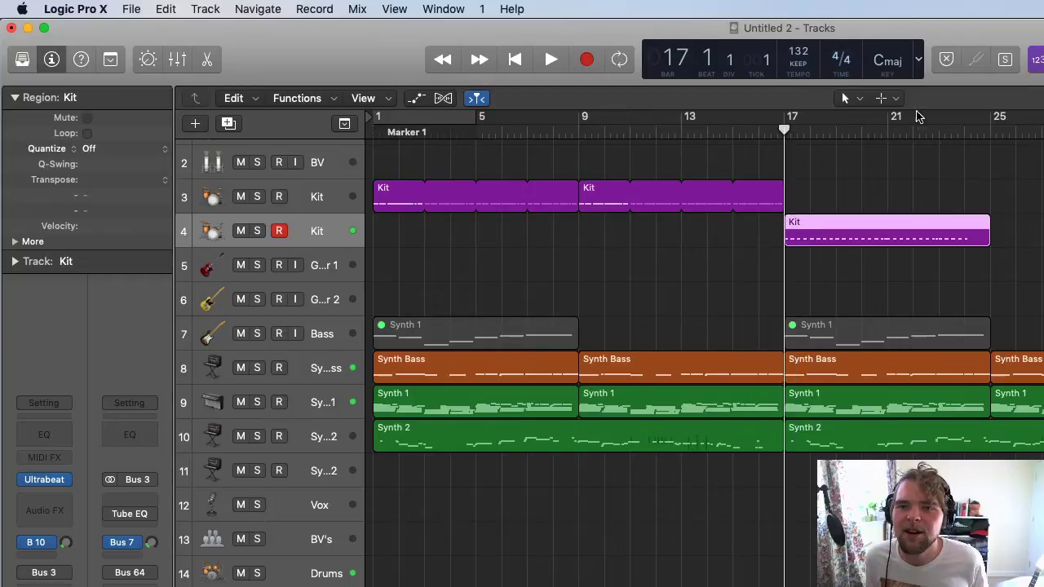
pyautogui.click(890, 129)
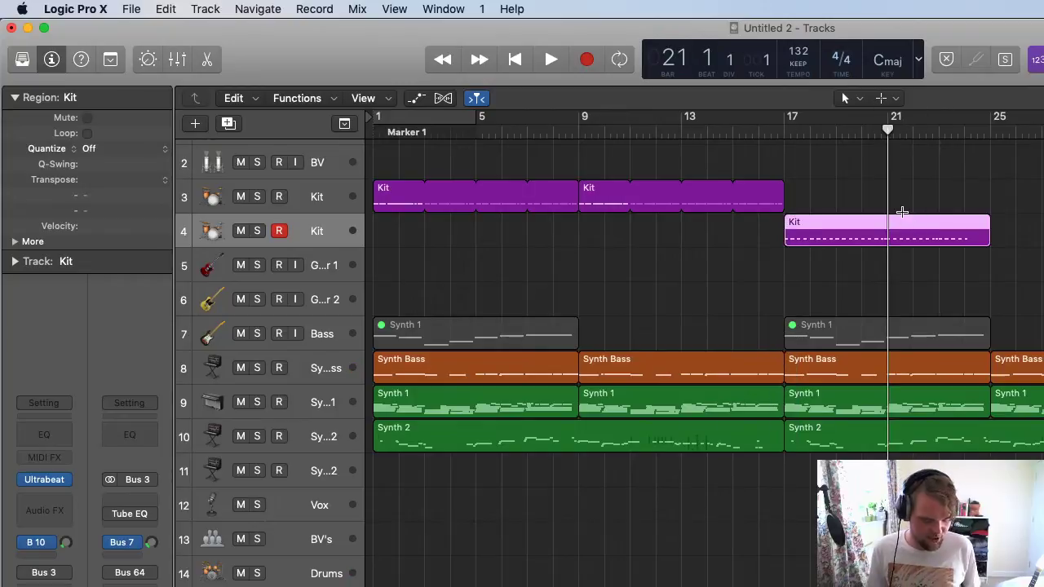
pyautogui.press('super+t')
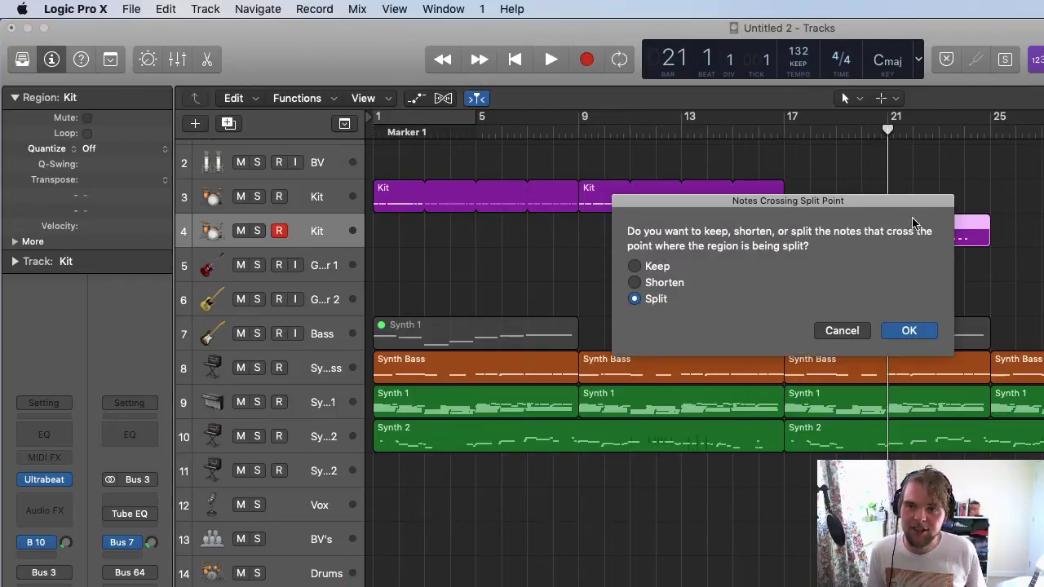
pyautogui.click(910, 330)
pyautogui.press('Delete')
pyautogui.click(853, 238)
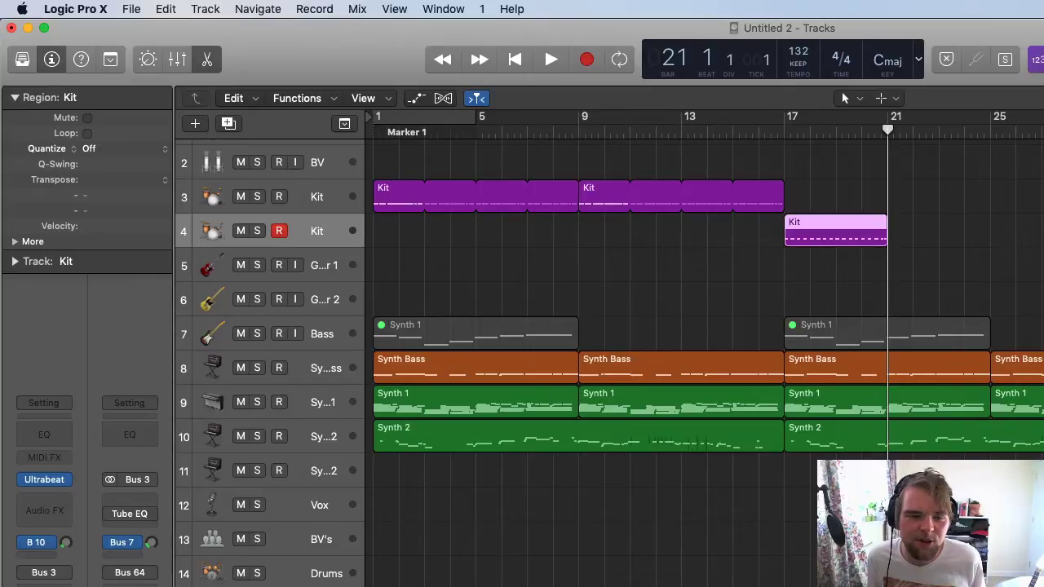
# While playing from bar 17, add a Channel EQ to the second Kit track, boosting 1800 Hz by 6 dB and reshaping the lows around 124 Hz.
pyautogui.press('space')
pyautogui.press('space')
pyautogui.click(783, 130)
pyautogui.press('space')
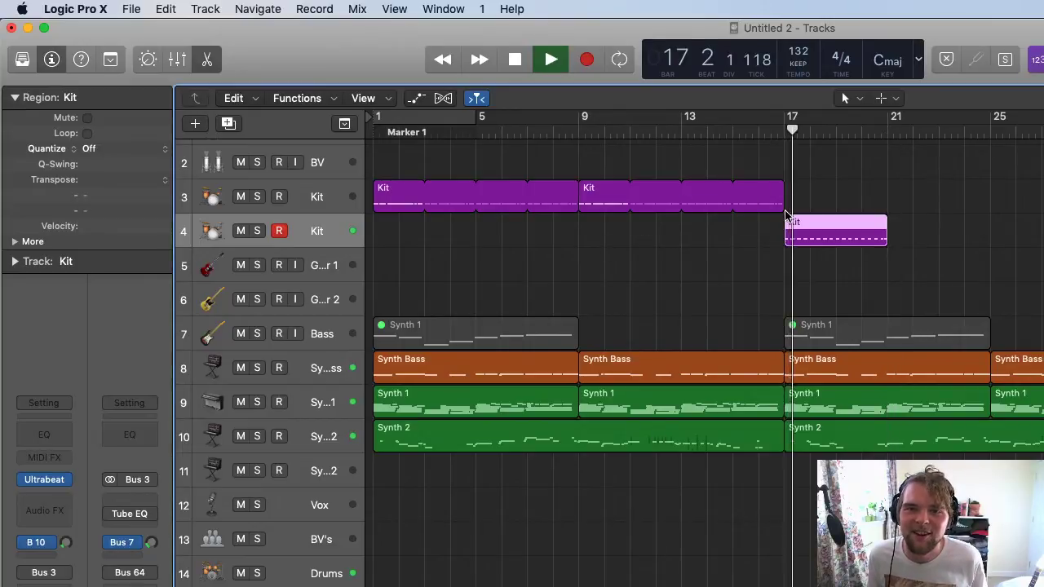
pyautogui.click(62, 435)
pyautogui.moveTo(482, 240); pyautogui.dragTo(548, 232)
pyautogui.moveTo(210, 294); pyautogui.dragTo(190, 291)
pyautogui.moveTo(232, 259); pyautogui.dragTo(256, 209)
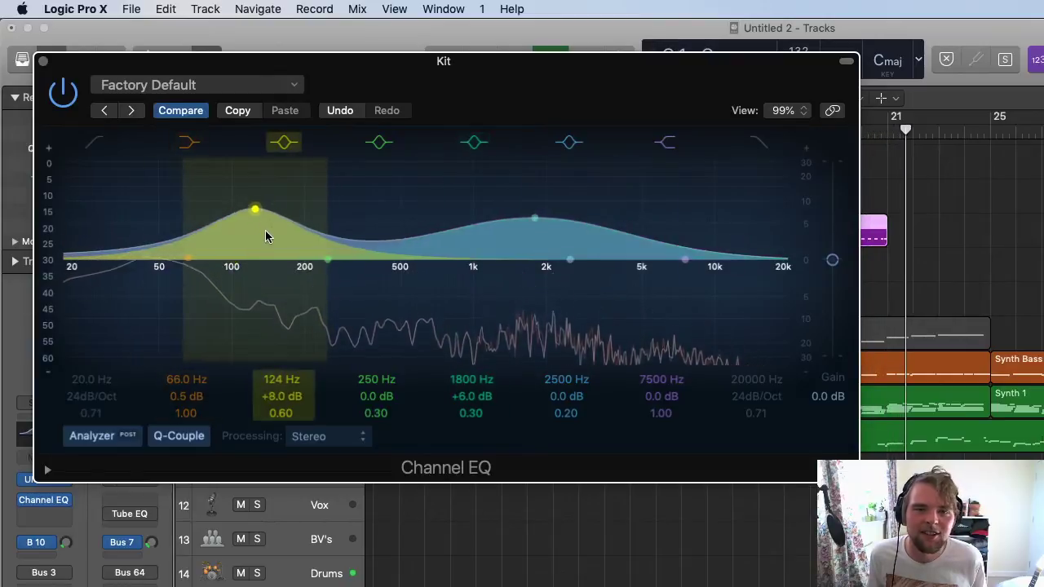
pyautogui.moveTo(122, 235); pyautogui.dragTo(490, 240)
pyautogui.click(43, 61)
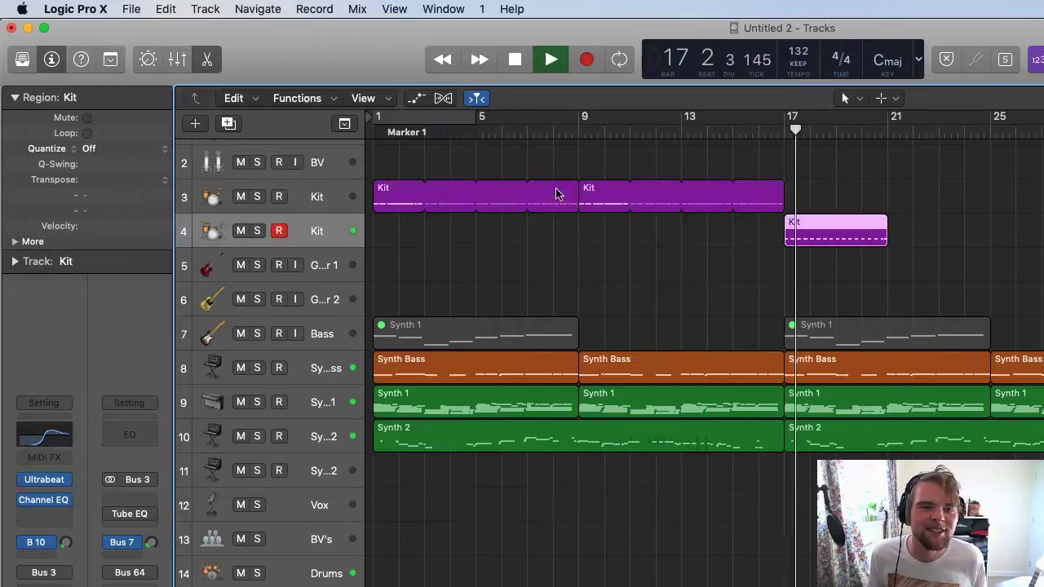
# Stop playback, duplicate the second Kit track and copy its four-bar region at bar 17 onto the new track.
pyautogui.press('space')
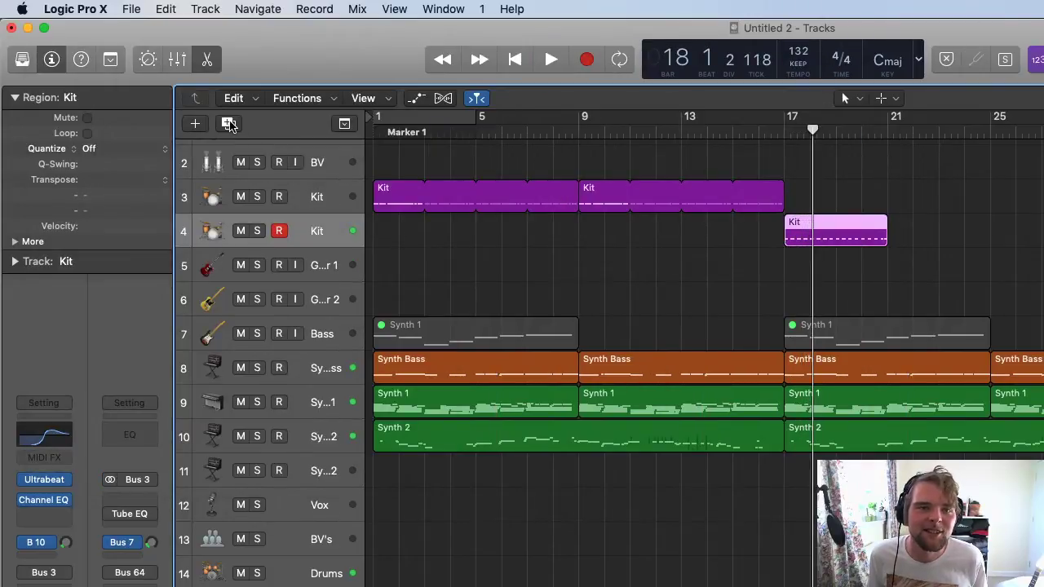
pyautogui.click(229, 124)
pyautogui.moveTo(824, 235); pyautogui.dragTo(822, 273)
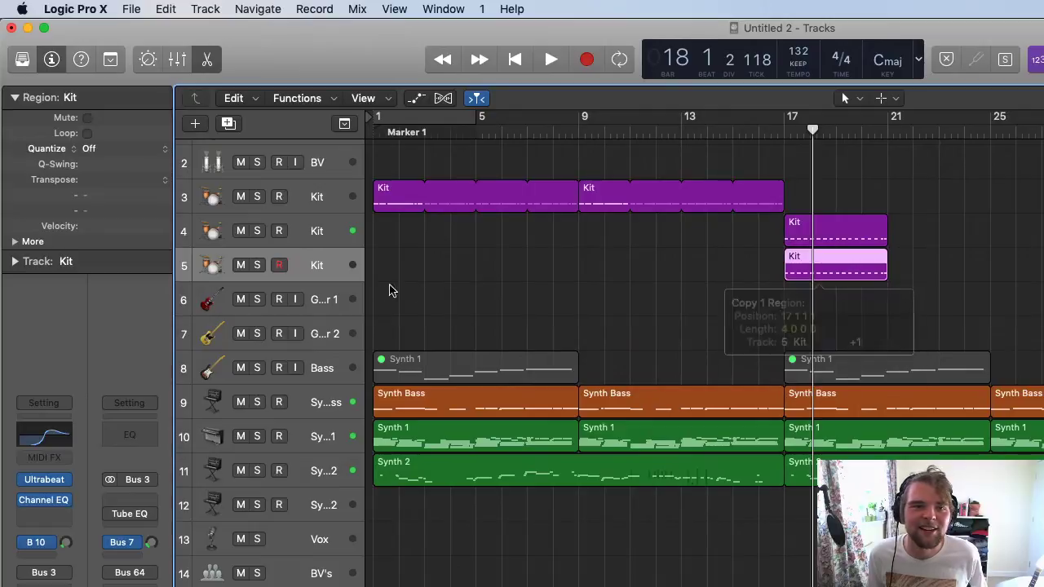
# Load Electro Bump in the new Kit track's Ultrabeat, advance through the presets to Electronic Dub Kit, and move the plug-in window aside.
pyautogui.click(45, 481)
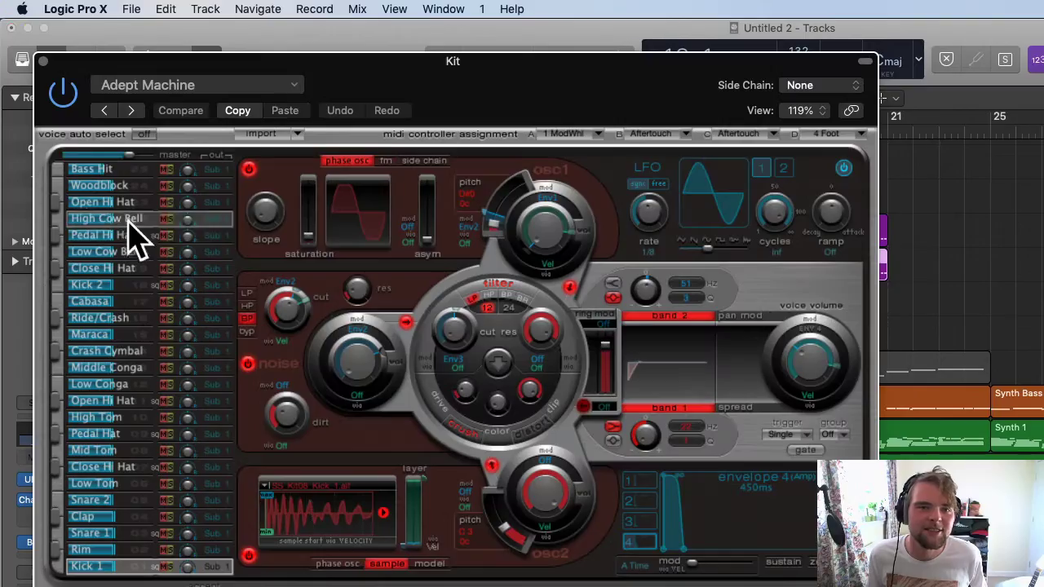
pyautogui.click(145, 87)
pyautogui.moveTo(173, 486)
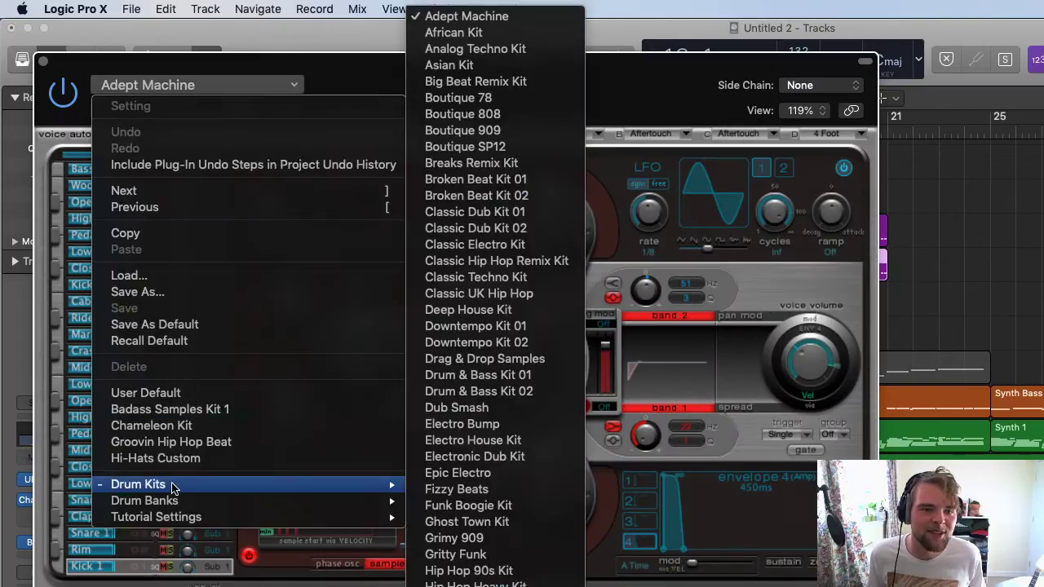
pyautogui.click(444, 428)
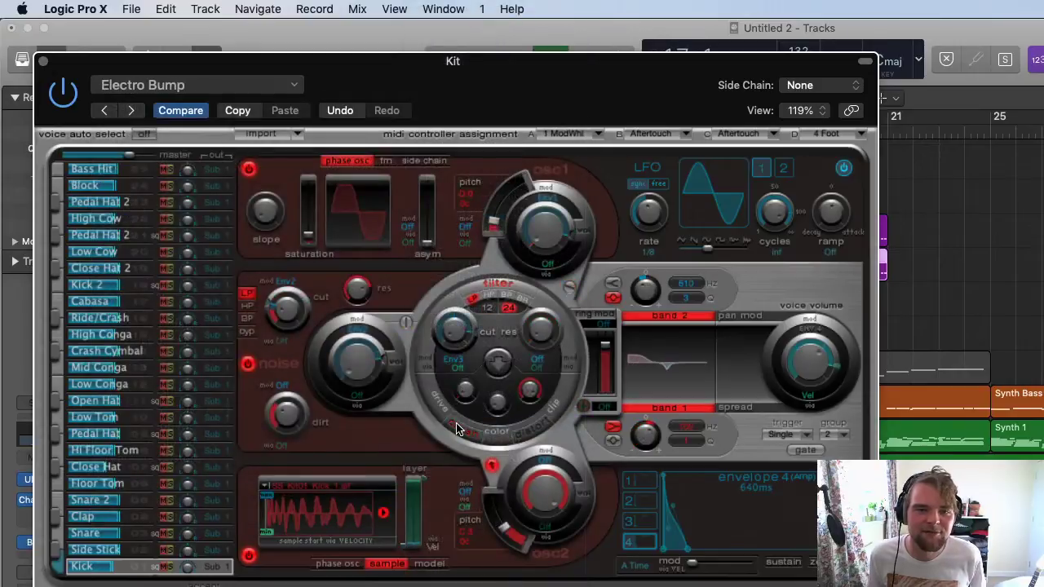
pyautogui.click(133, 111)
pyautogui.click(133, 111)
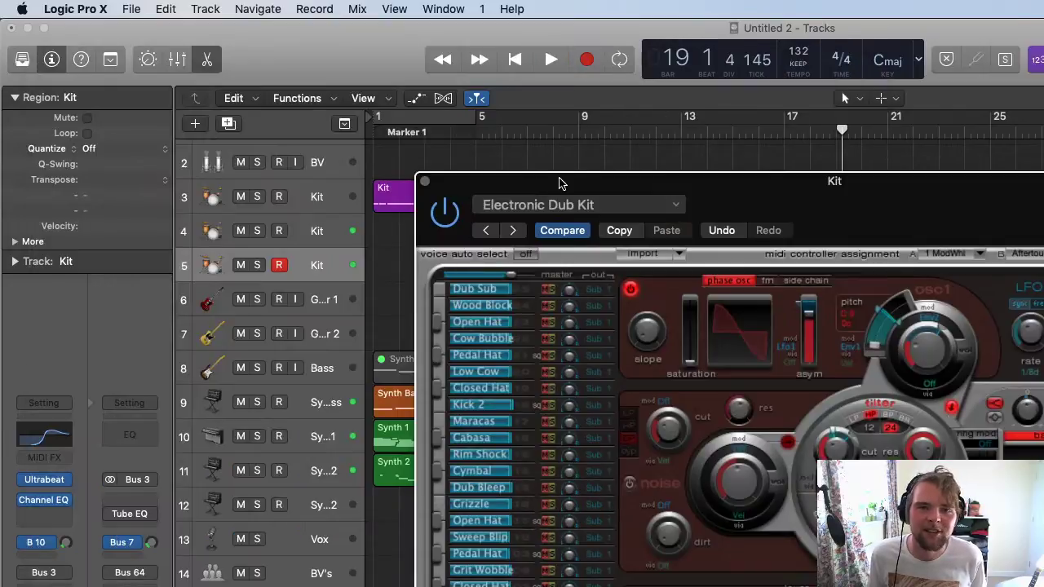
pyautogui.moveTo(559, 183); pyautogui.dragTo(1043, 340)
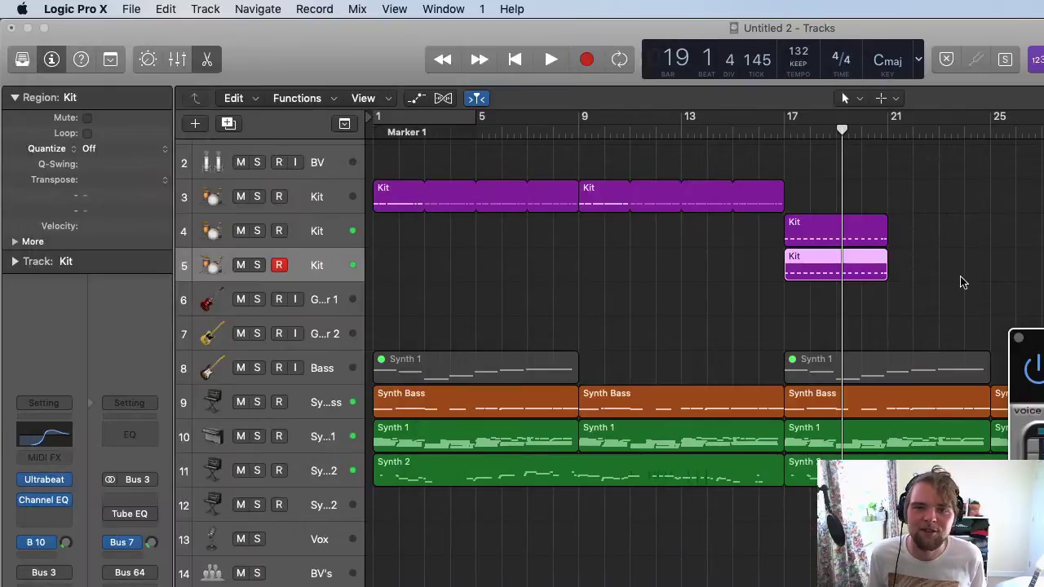
# Bypass the Channel EQ on the new Kit track, audition the layered drums from bar 17, and close Ultrabeat.
pyautogui.click(428, 445)
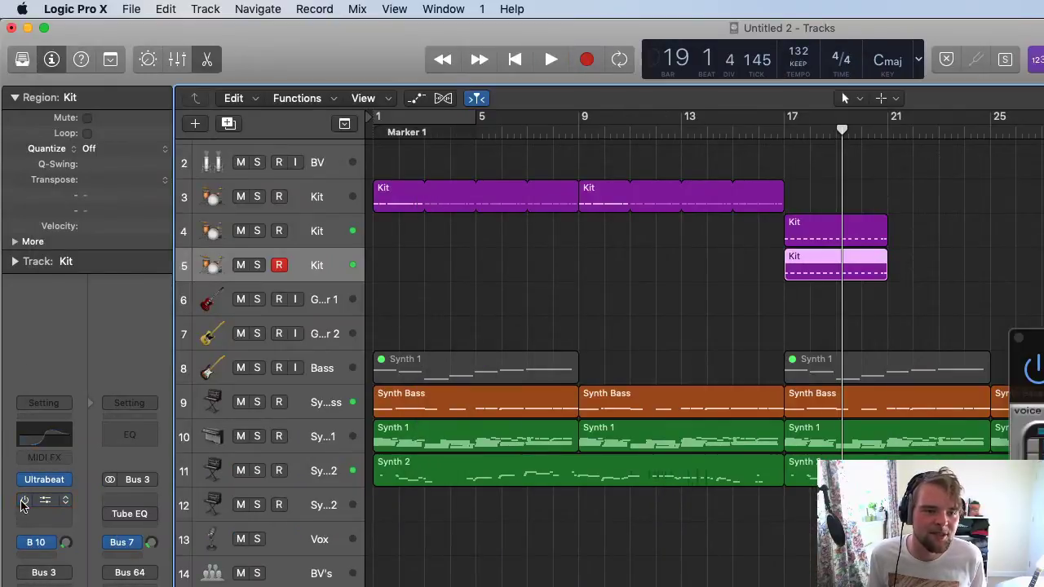
pyautogui.press('space')
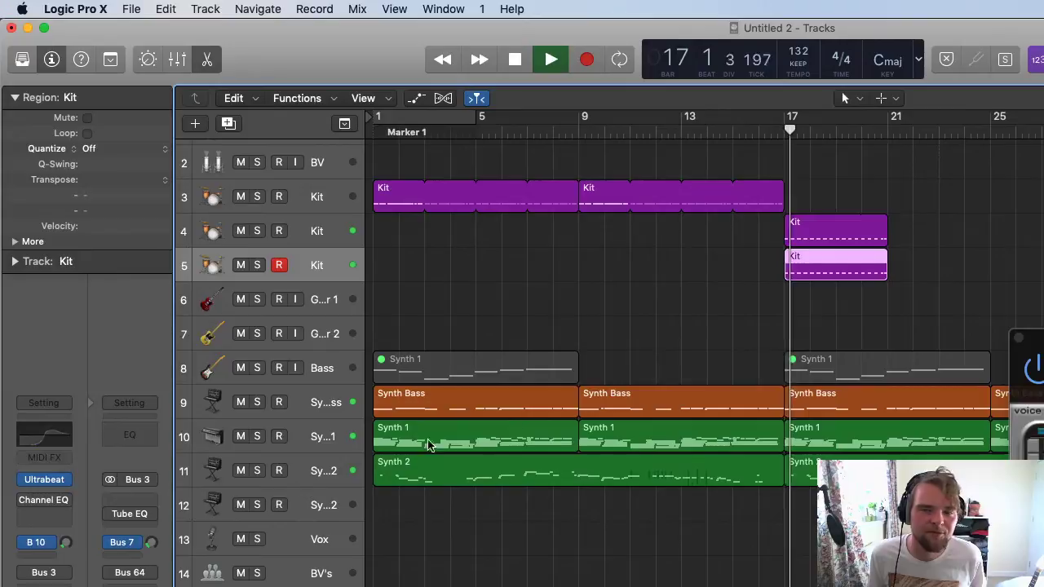
pyautogui.click(1018, 339)
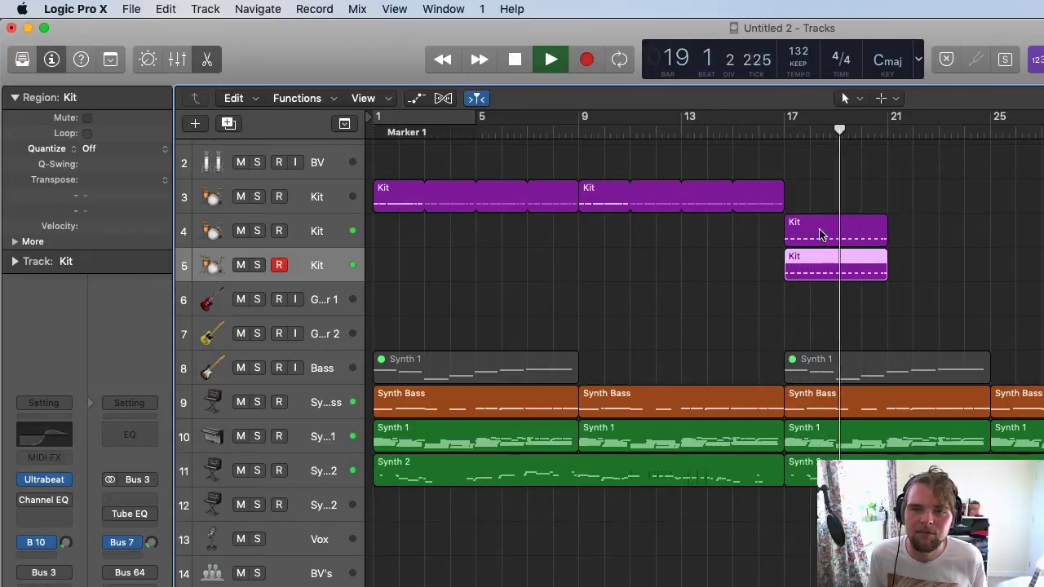
pyautogui.press('space')
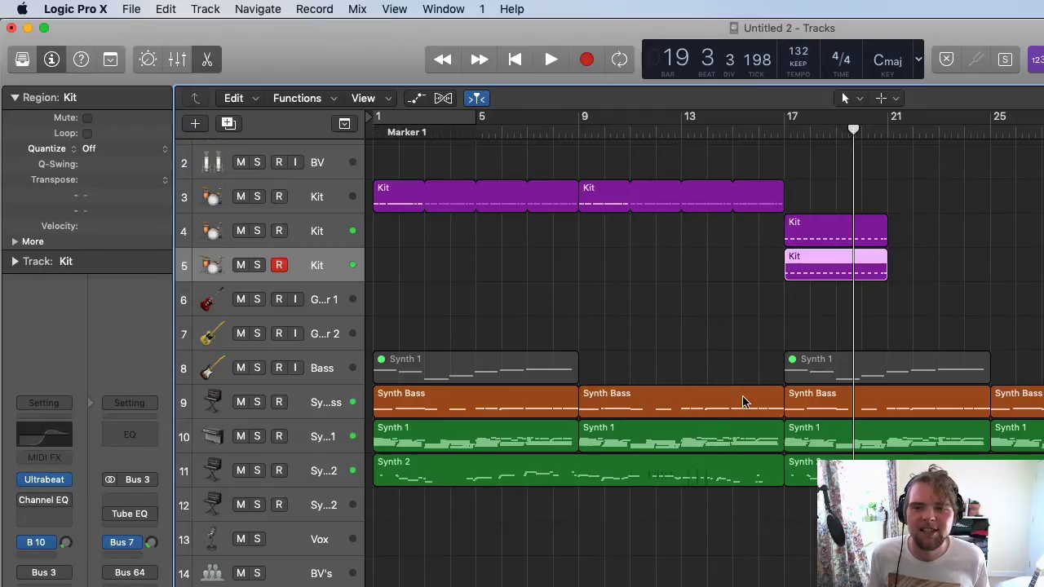
# Insert a Compressor on the Instr. bus in the mixer and set its side chain to Kit (Inst 7).
pyautogui.scroll(-10, 408, 513)
pyautogui.press('x')
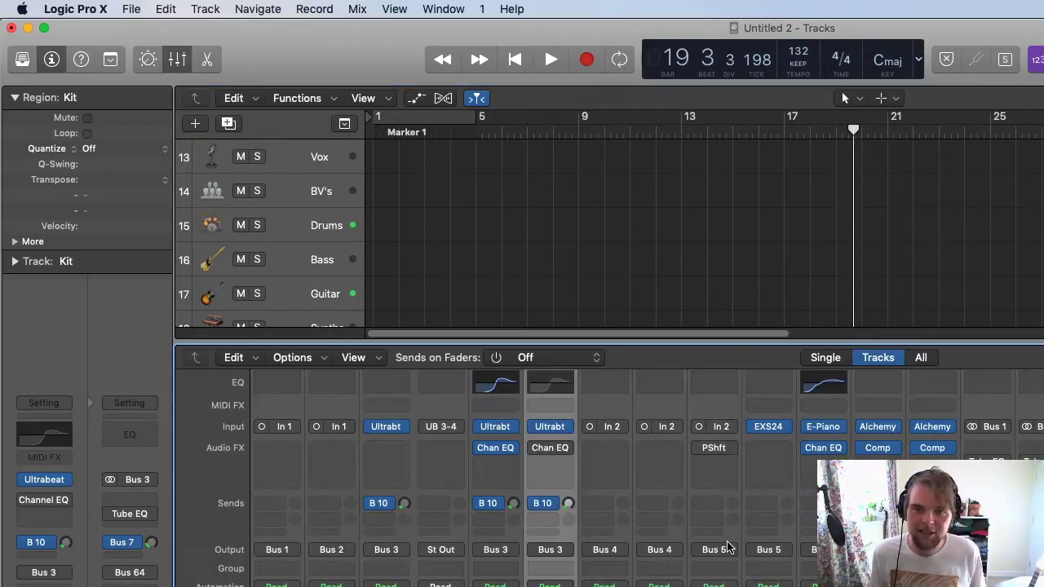
pyautogui.hscroll(5, 607, 473)
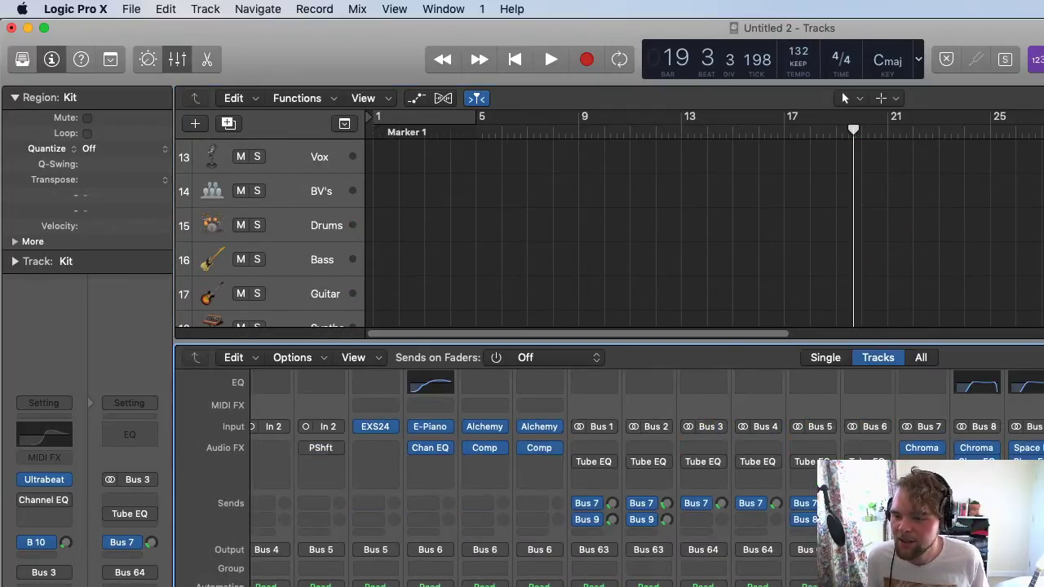
pyautogui.scroll(2, 611, 477)
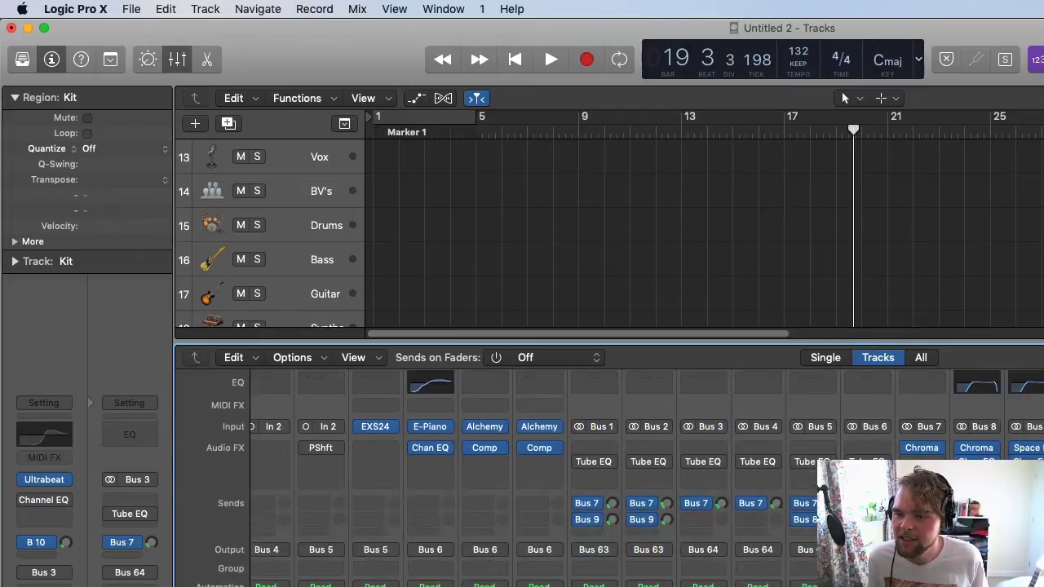
pyautogui.scroll(4, 611, 478)
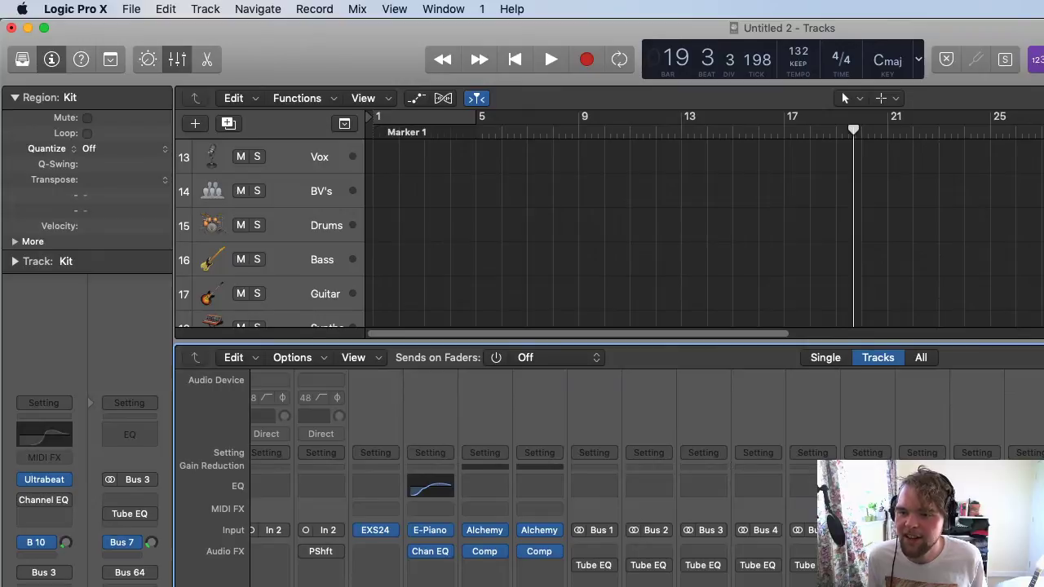
pyautogui.click(983, 461)
pyautogui.click(728, 164)
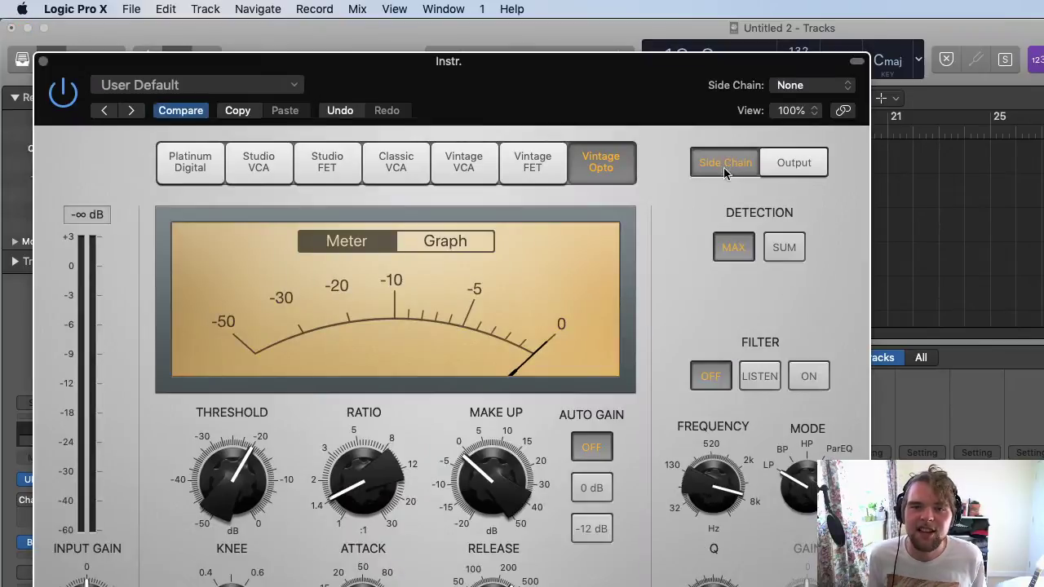
pyautogui.click(812, 88)
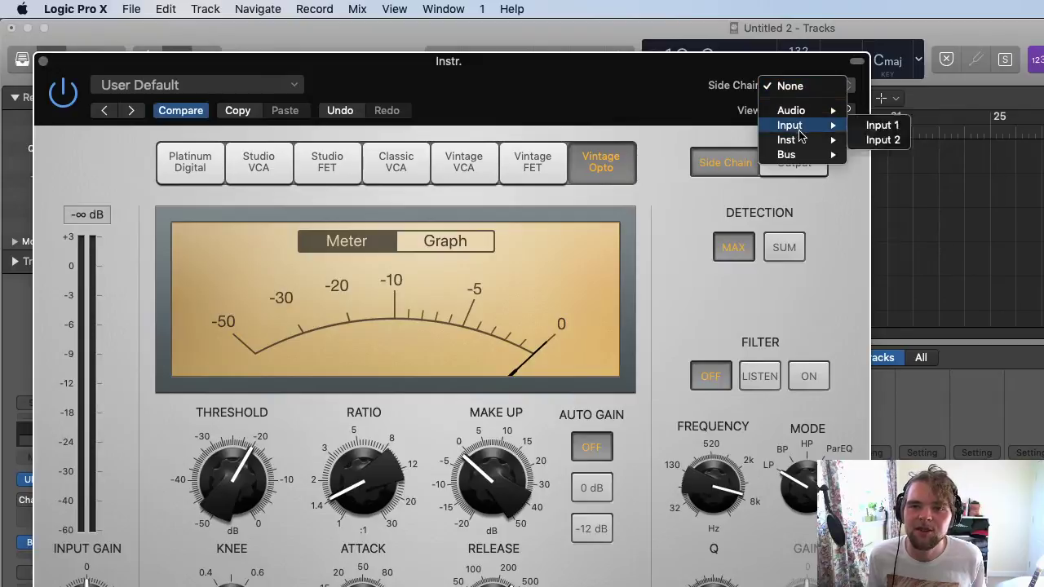
pyautogui.moveTo(818, 141)
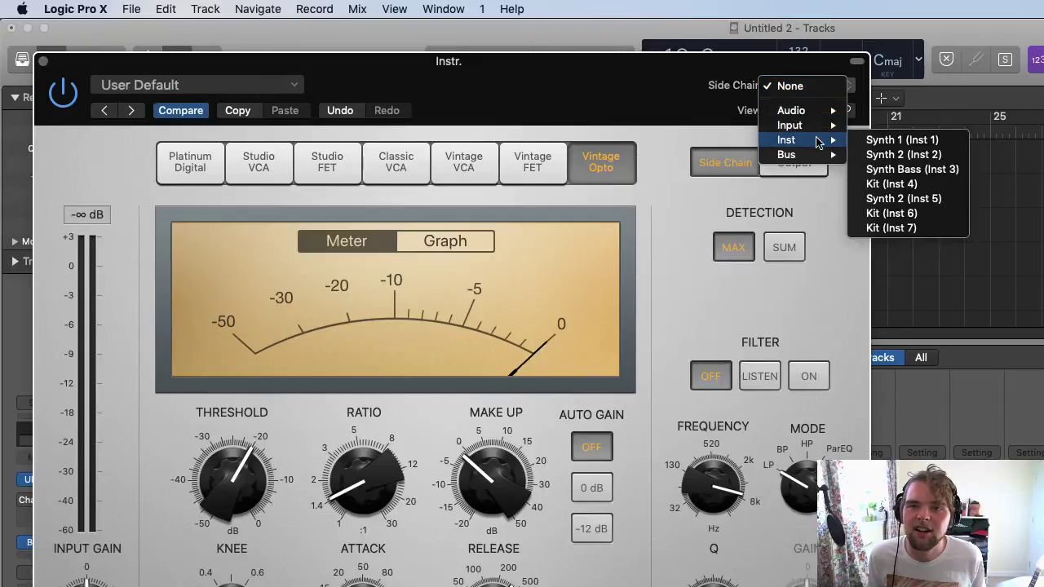
pyautogui.click(897, 228)
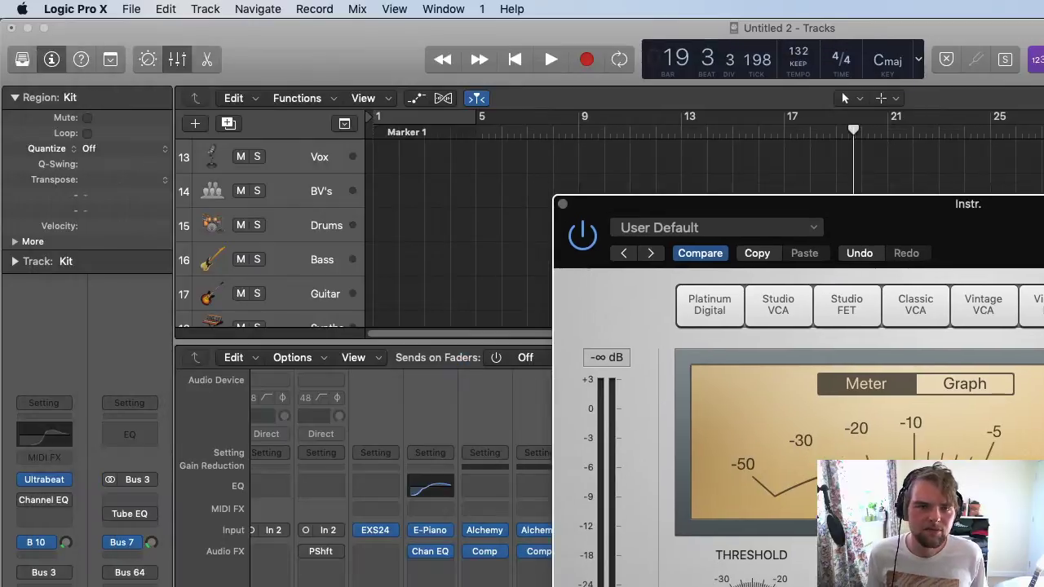
# Play the section from bar 17 while watching the Instr. compressor's meter, and close the compressor window.
pyautogui.press('space')
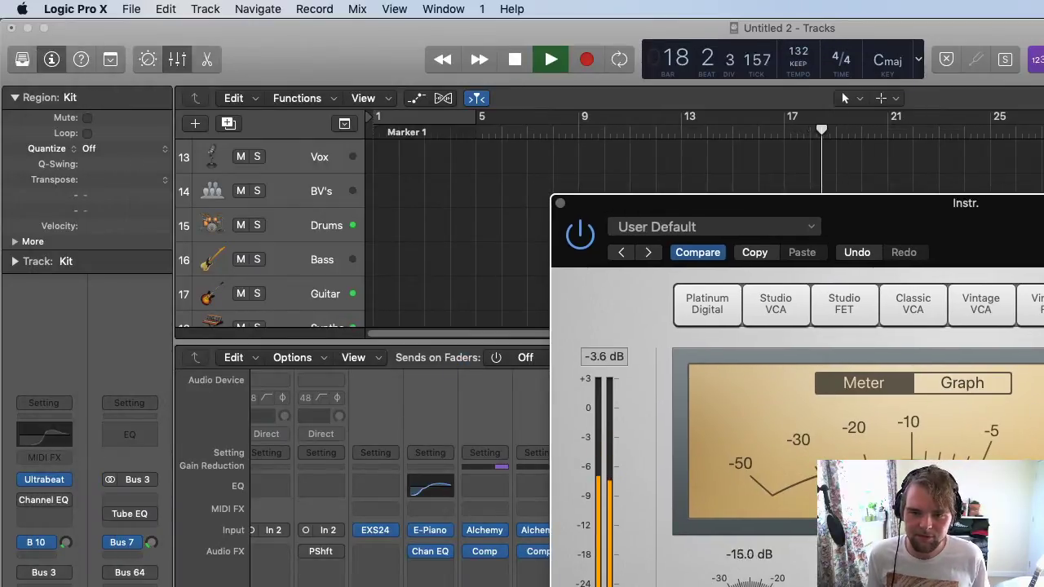
pyautogui.moveTo(1028, 248); pyautogui.dragTo(845, 219)
pyautogui.press('space')
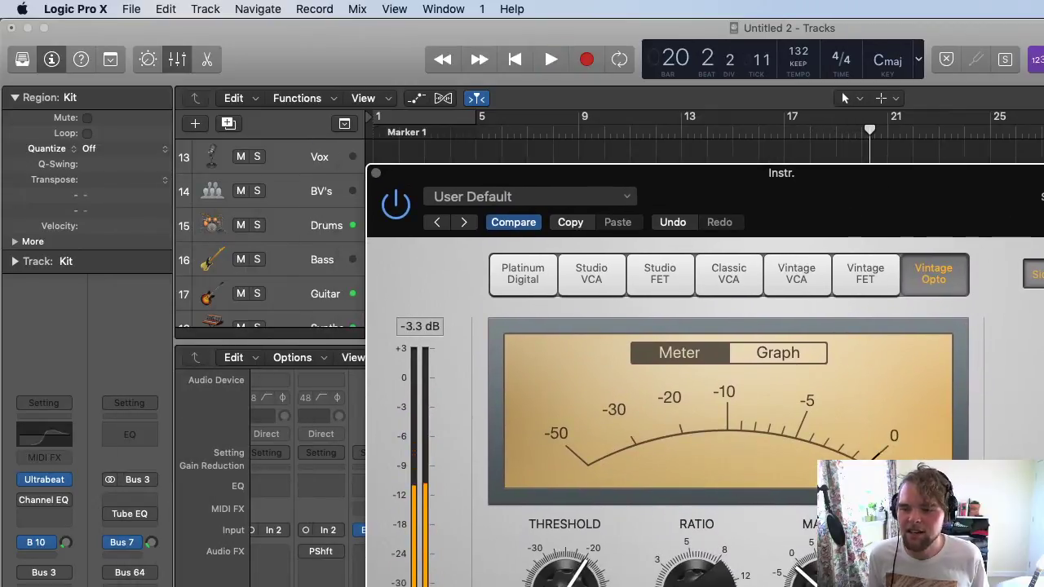
pyautogui.scroll(-4, 269, 477)
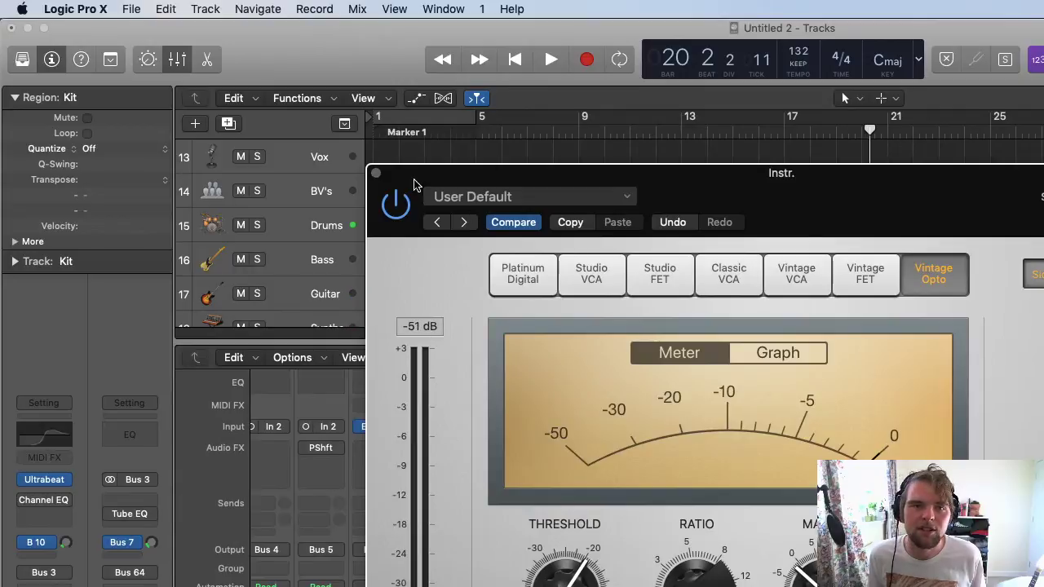
pyautogui.click(373, 174)
# Move the side-chained compressor from the Instr. bus to the Synths bus and audition the section from bar 17.
pyautogui.scroll(3, 612, 473)
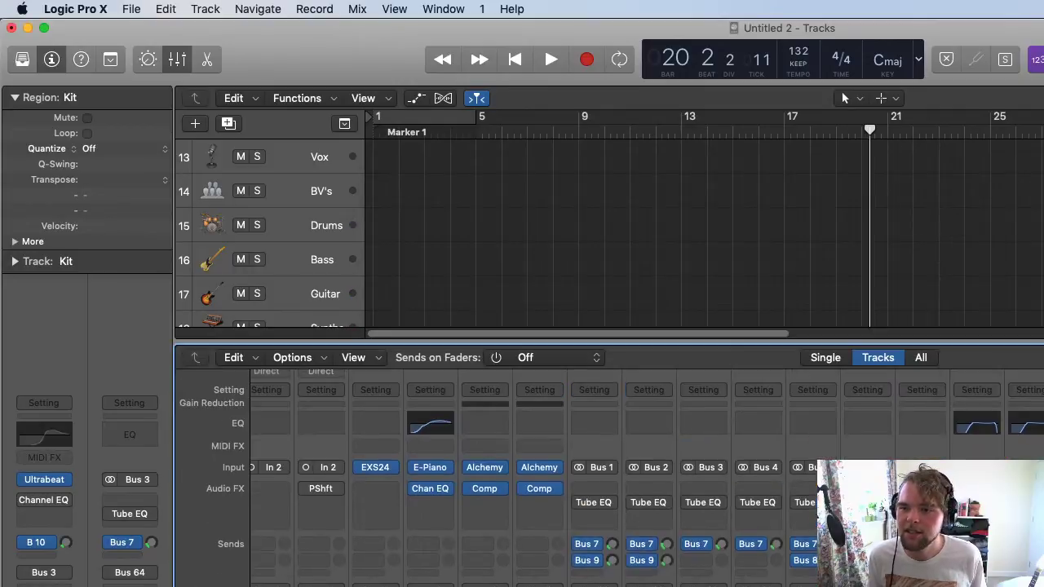
pyautogui.scroll(-3, 611, 473)
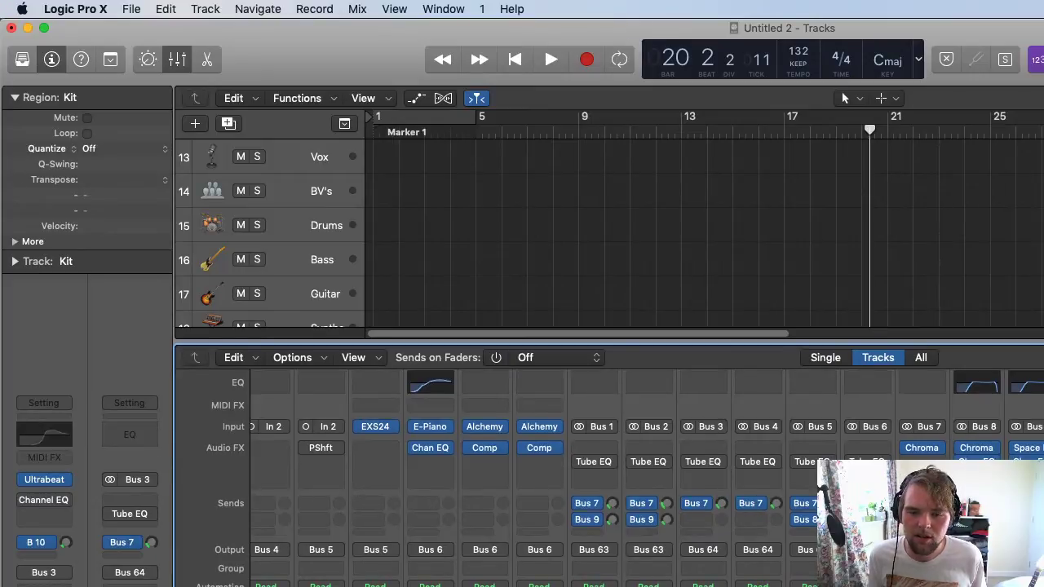
pyautogui.moveTo(867, 439); pyautogui.dragTo(867, 449)
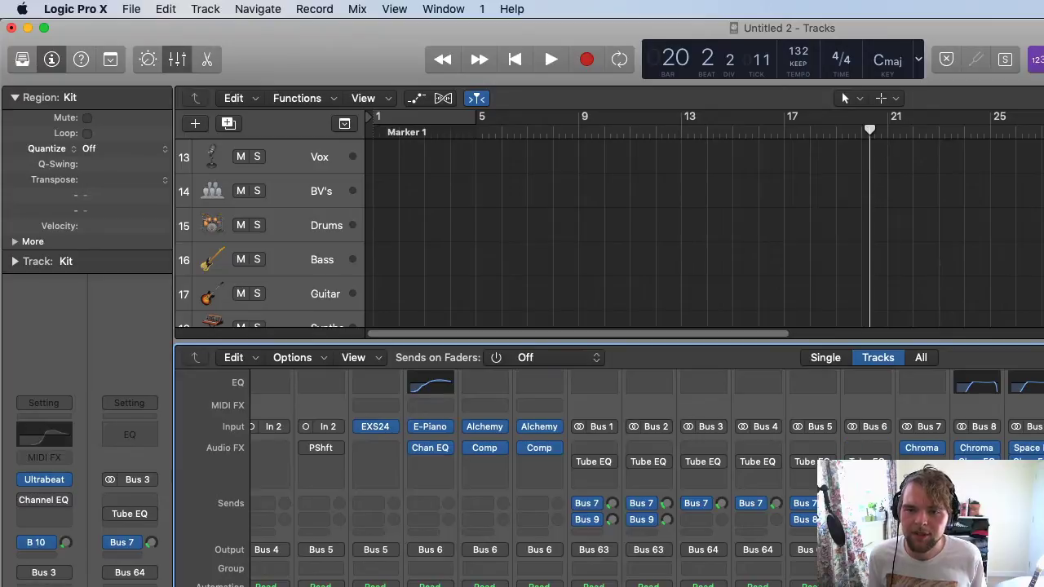
pyautogui.press('space')
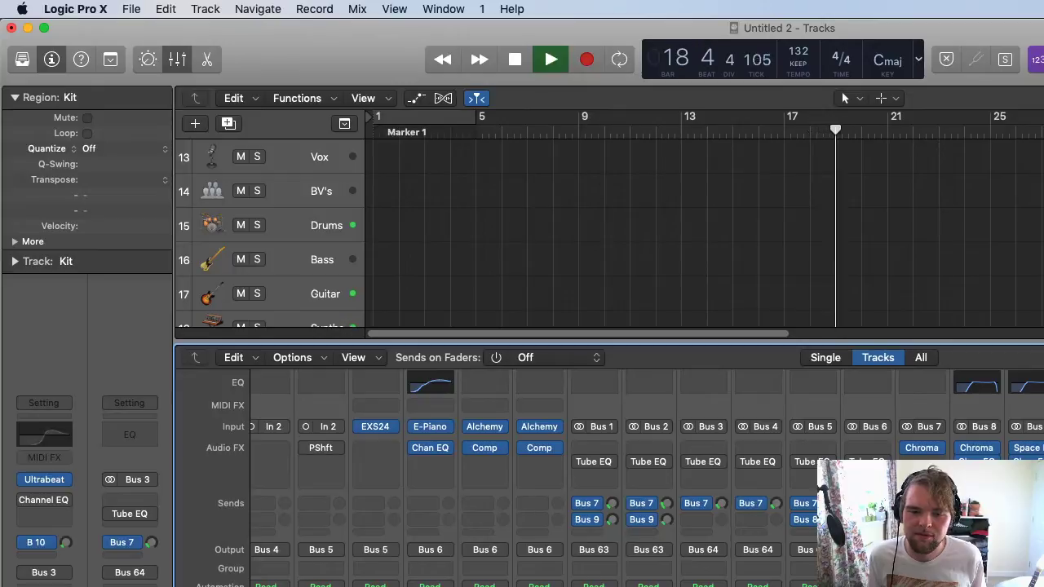
pyautogui.press('space')
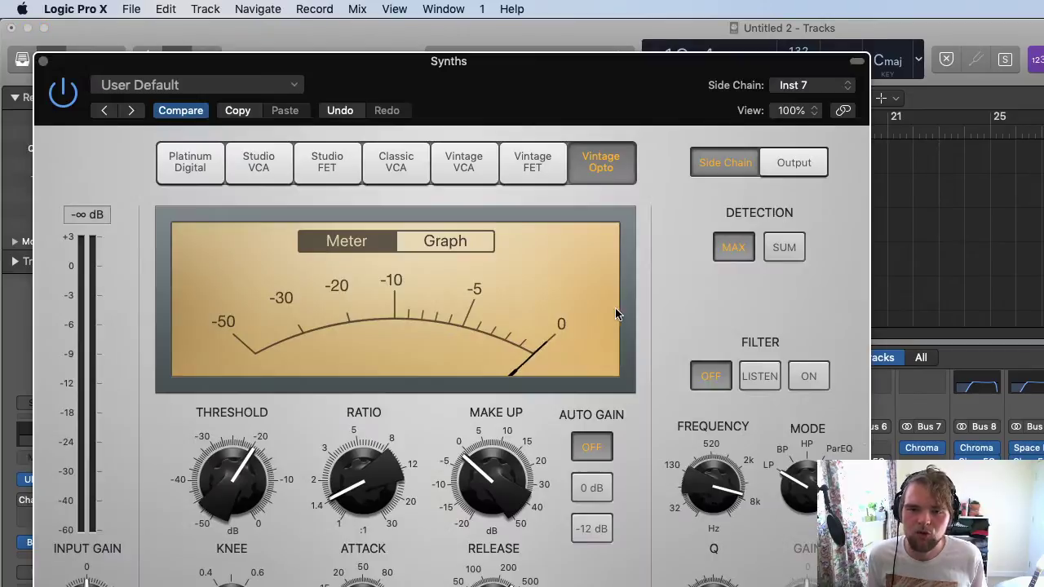
# Set the Synths compressor to a threshold of about -31 dB, a ratio of about 5:1 and an attack of 0.0 ms.
pyautogui.moveTo(234, 489); pyautogui.dragTo(241, 540)
pyautogui.moveTo(345, 444); pyautogui.dragTo(346, 399)
pyautogui.moveTo(483, 580); pyautogui.dragTo(481, 583)
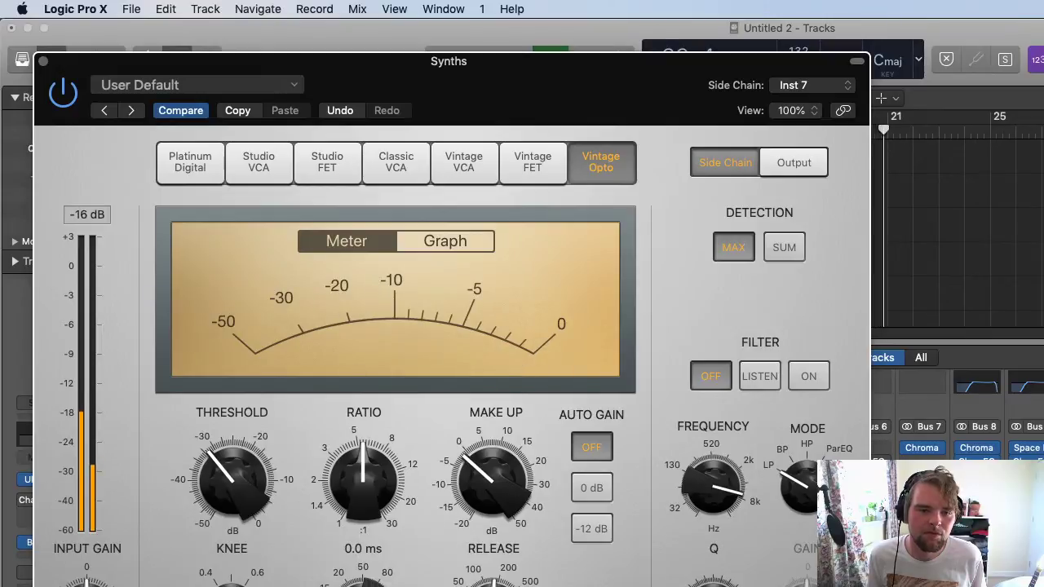
# Close the Synths compressor window and add a Bus 7 (Verb 1) send to the Synth 1 track.
pyautogui.click(43, 63)
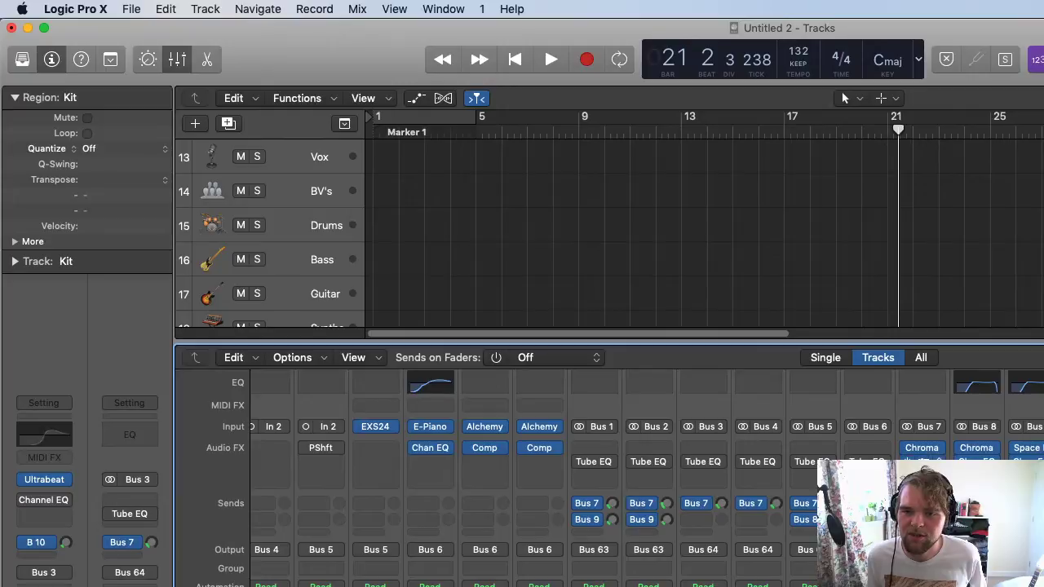
pyautogui.scroll(6, 774, 282)
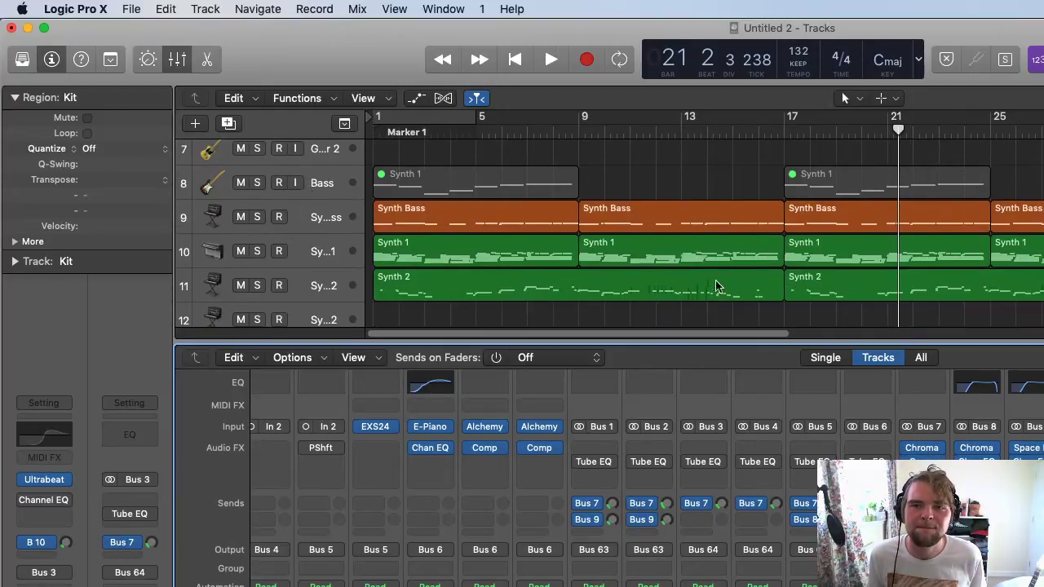
pyautogui.click(306, 259)
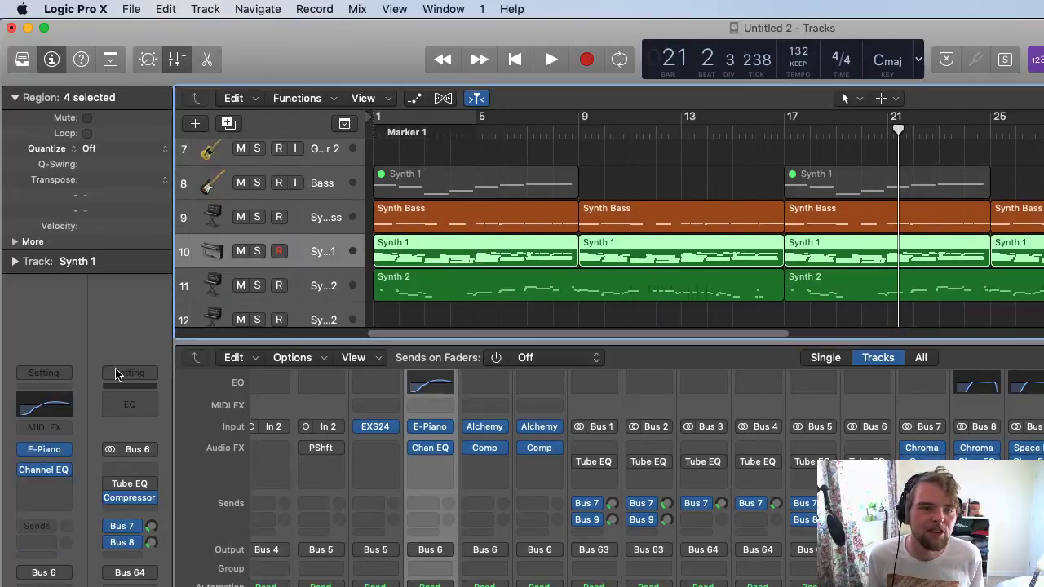
pyautogui.click(46, 531)
pyautogui.moveTo(52, 556)
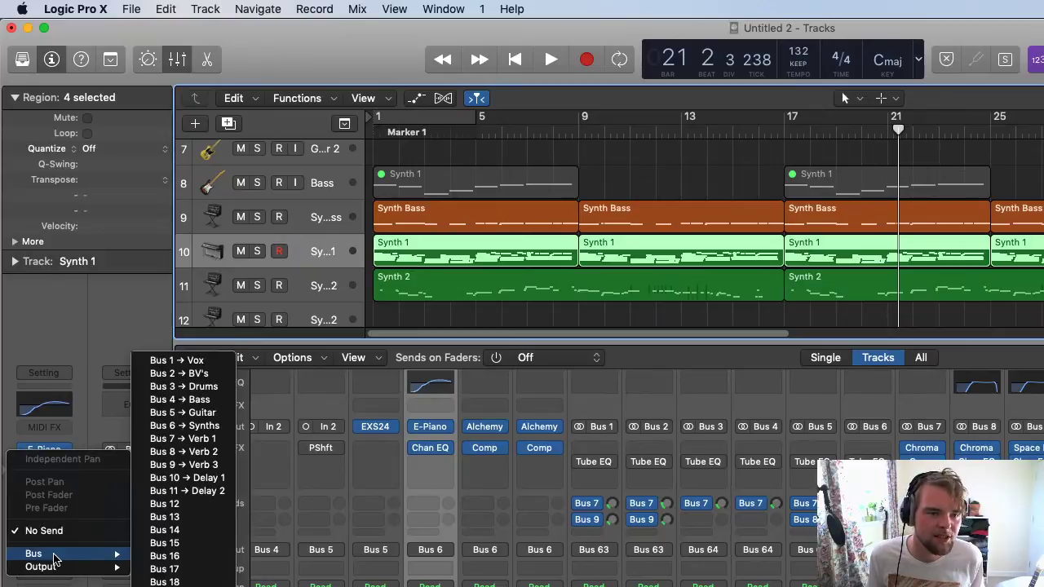
pyautogui.click(181, 442)
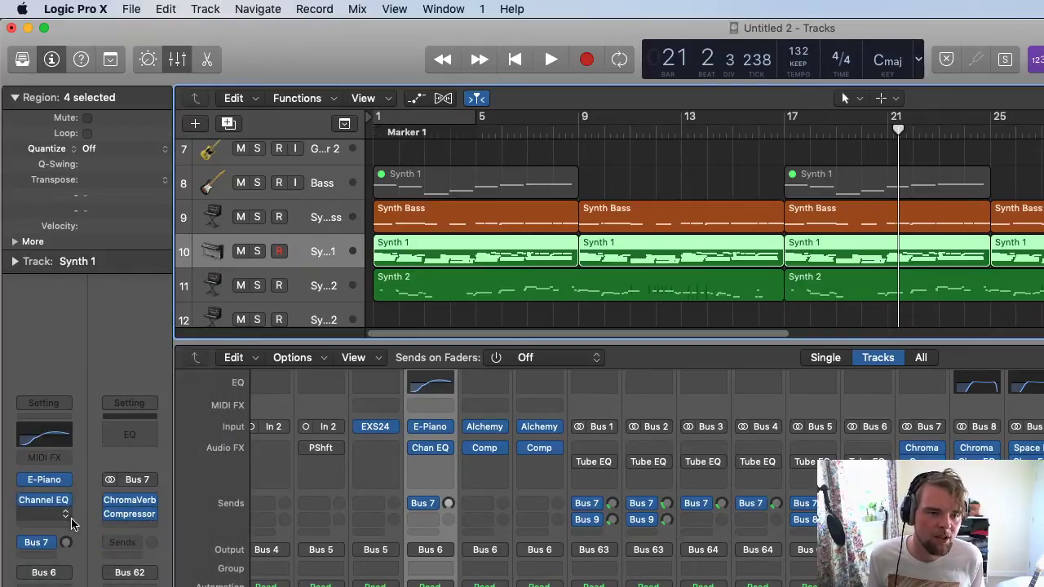
# Raise the Synth 1 track's Bus 7 reverb send level while playing the section from bar 17.
pyautogui.press('space')
pyautogui.scroll(10, 67, 544)
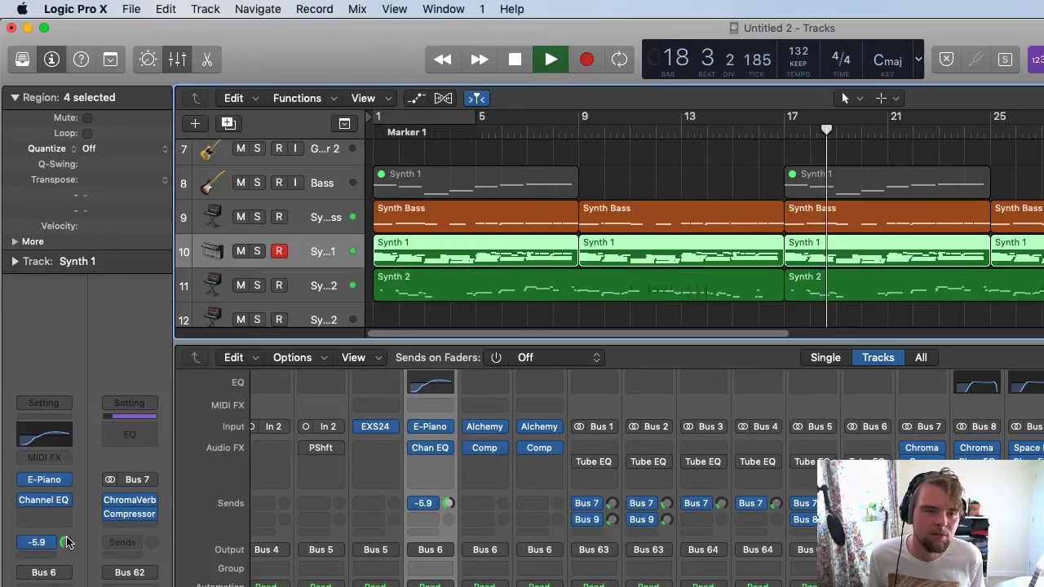
pyautogui.scroll(6, 65, 540)
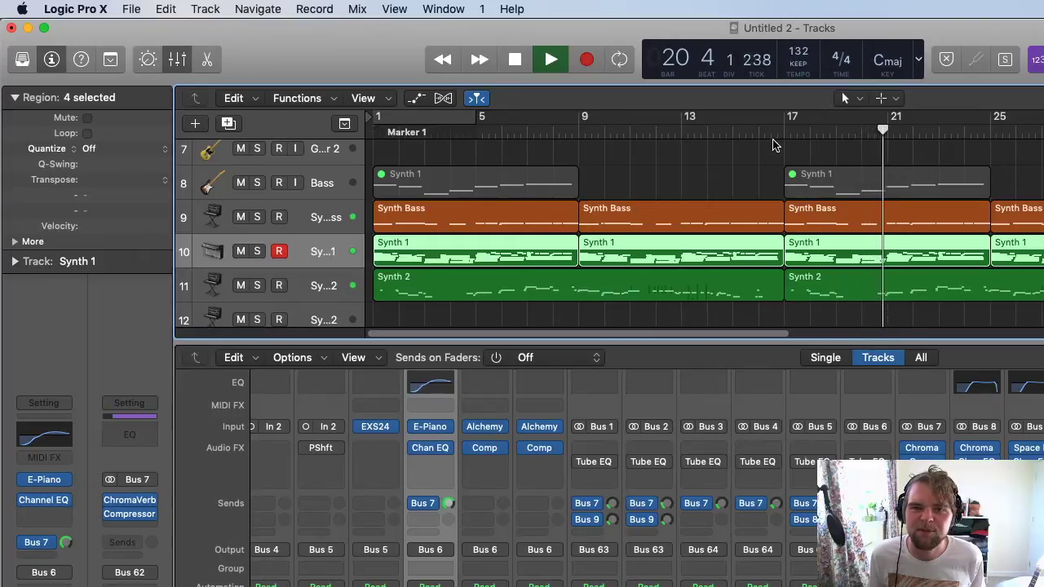
pyautogui.press('space')
# Hide the mixer to show the full track list and briefly play the section from bar 17.
pyautogui.click(867, 215)
pyautogui.scroll(5, 856, 216)
pyautogui.click(851, 274)
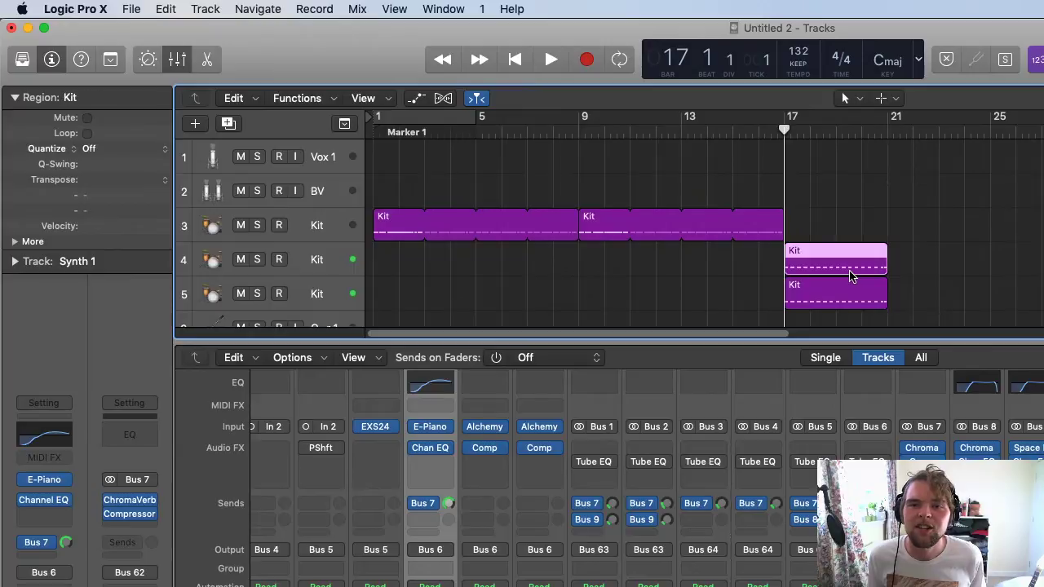
pyautogui.press('x')
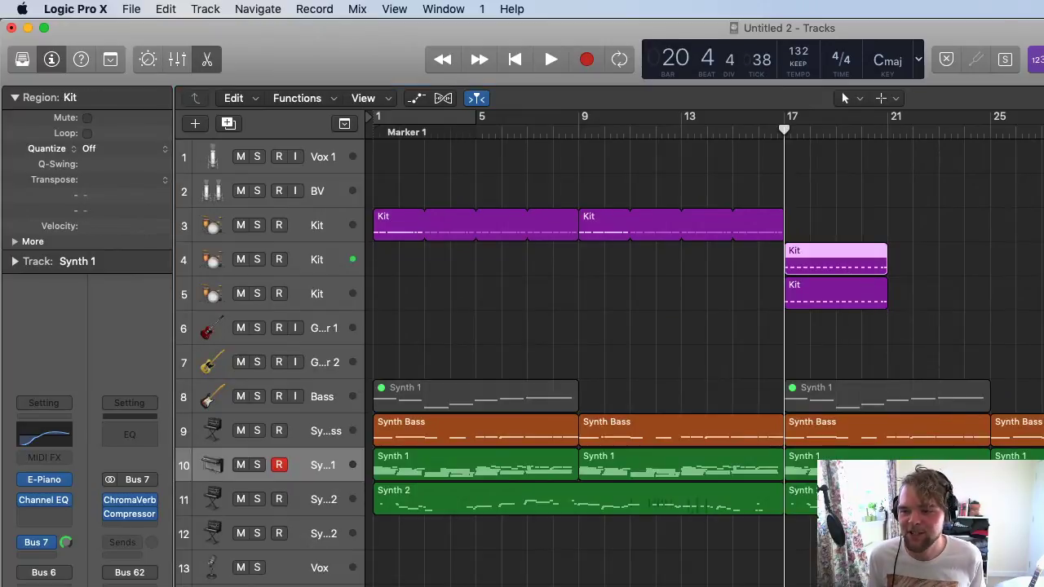
pyautogui.press('space')
pyautogui.press('space')
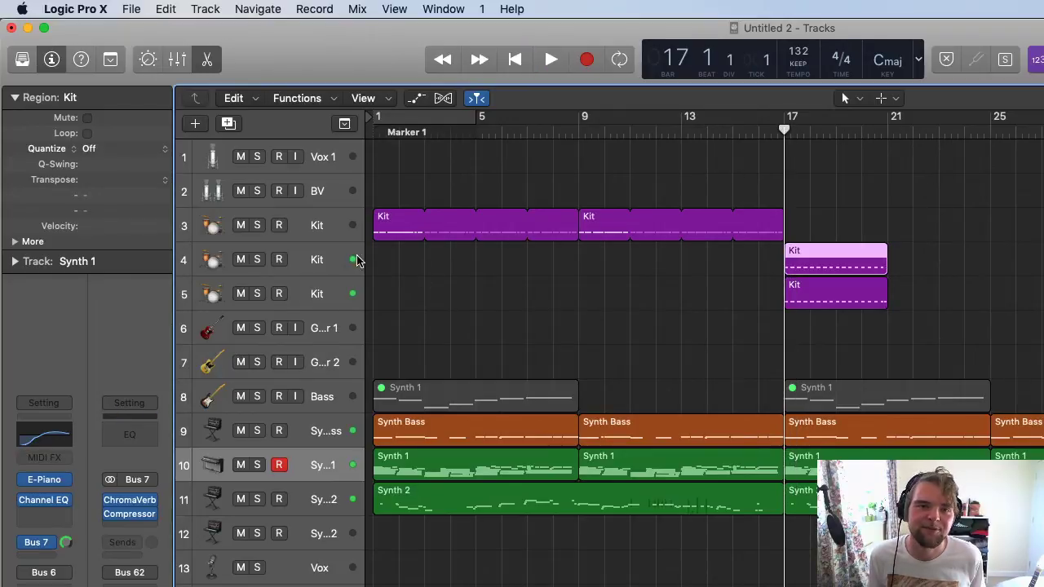
# Record a drum pattern on the Kit track in row 3 from bar 17 to bar 21 and start playing it back.
pyautogui.click(389, 234)
pyautogui.press('r')
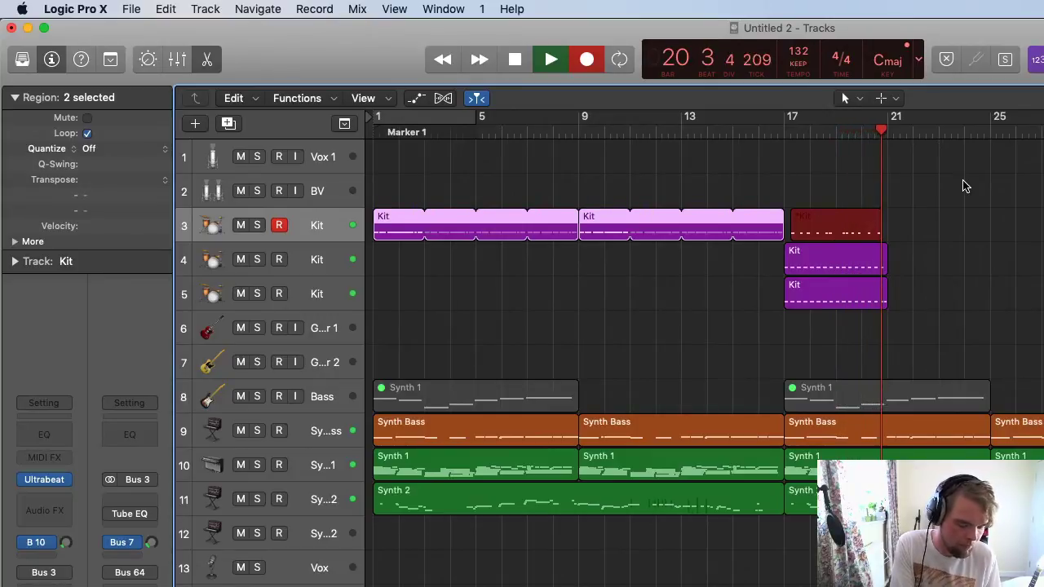
pyautogui.press('space')
pyautogui.hotkey('shift', 'space')
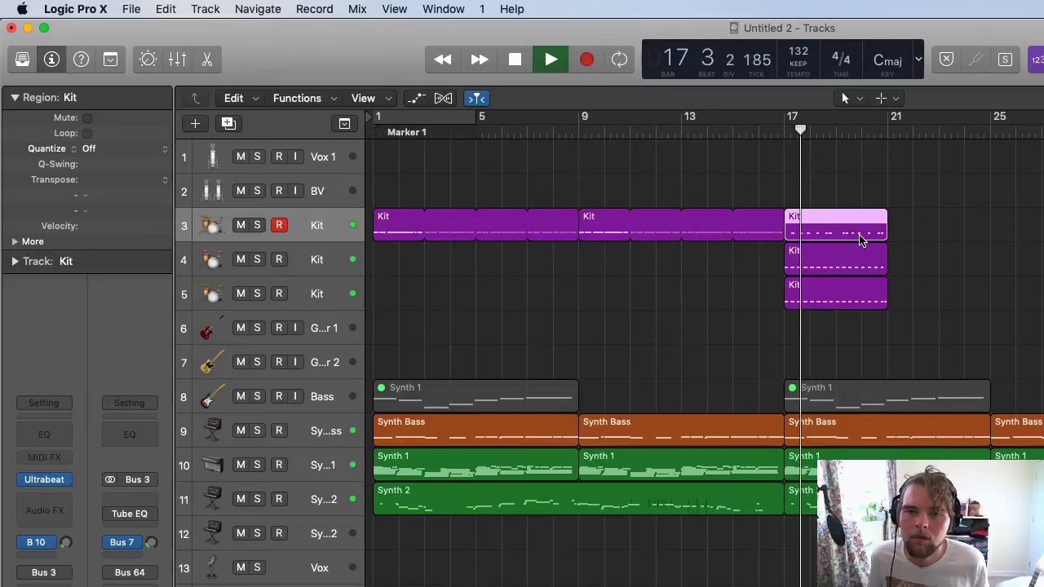
pyautogui.press('space')
# Overdub more drum hits on the track 3 Kit region from bar 17 to bar 21 and check the take.
pyautogui.click(781, 132)
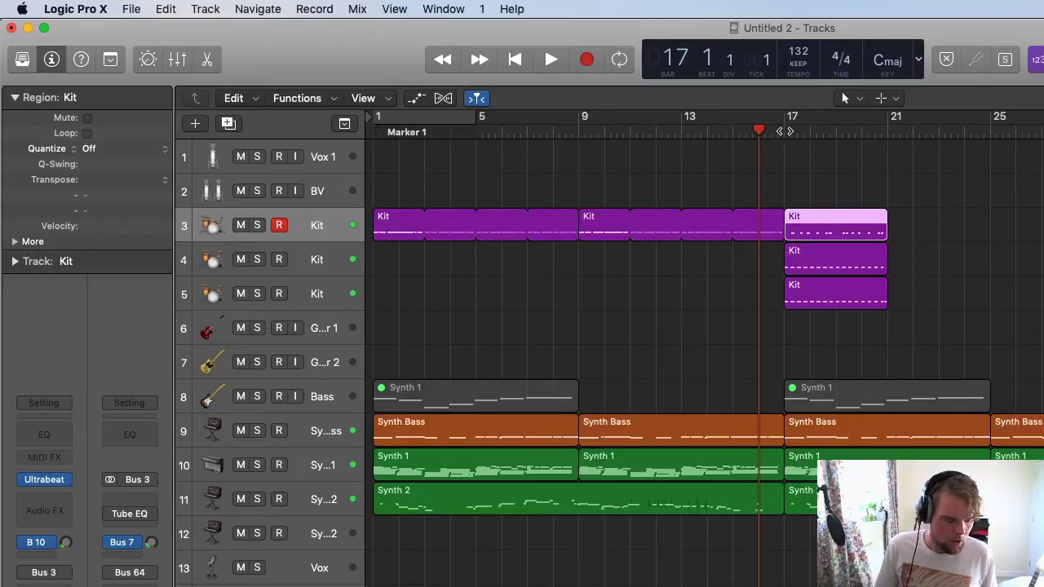
pyautogui.press('r')
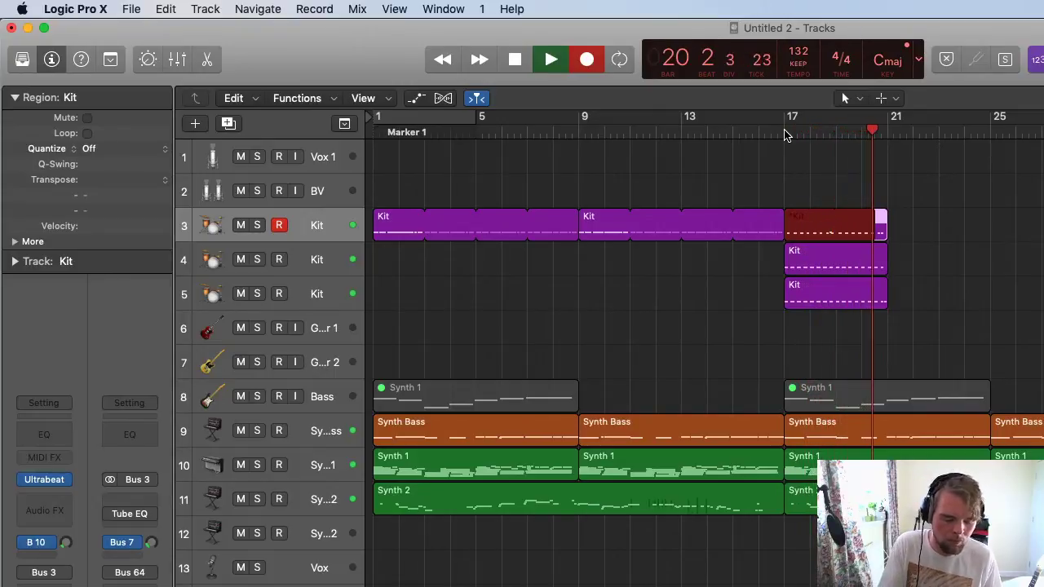
pyautogui.press('space')
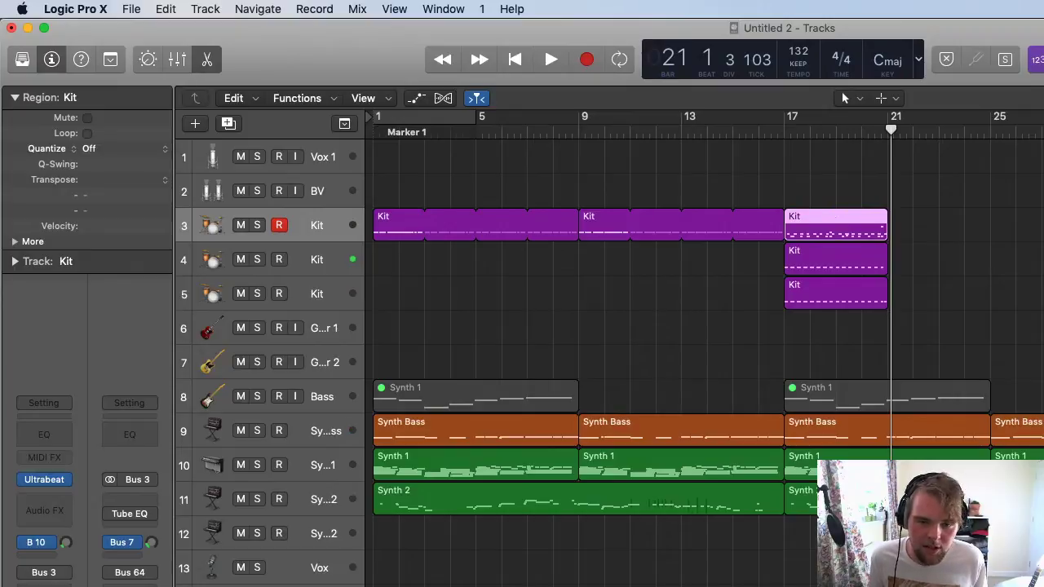
pyautogui.hotkey('shift', 'space')
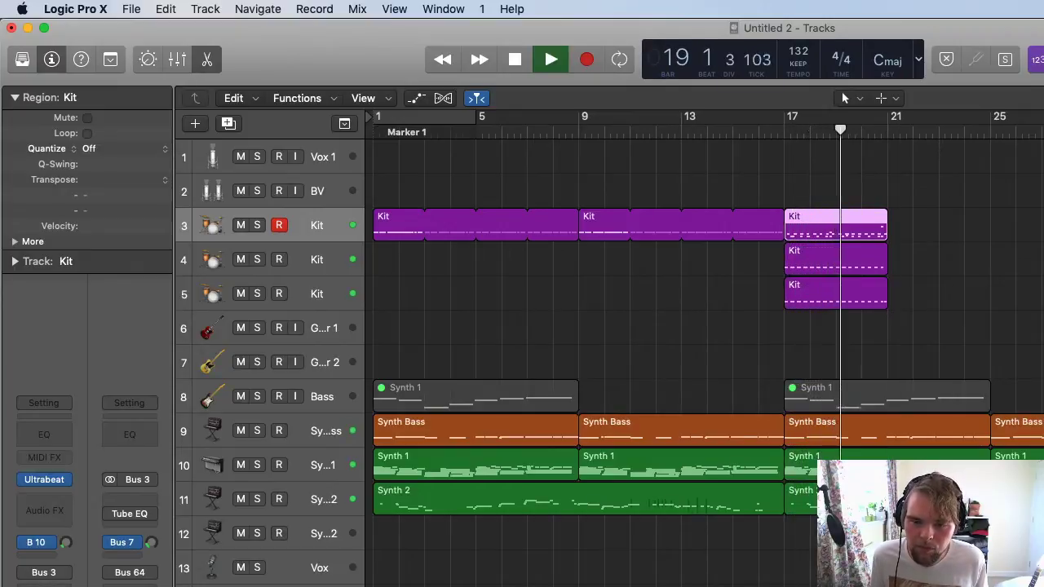
pyautogui.press('space')
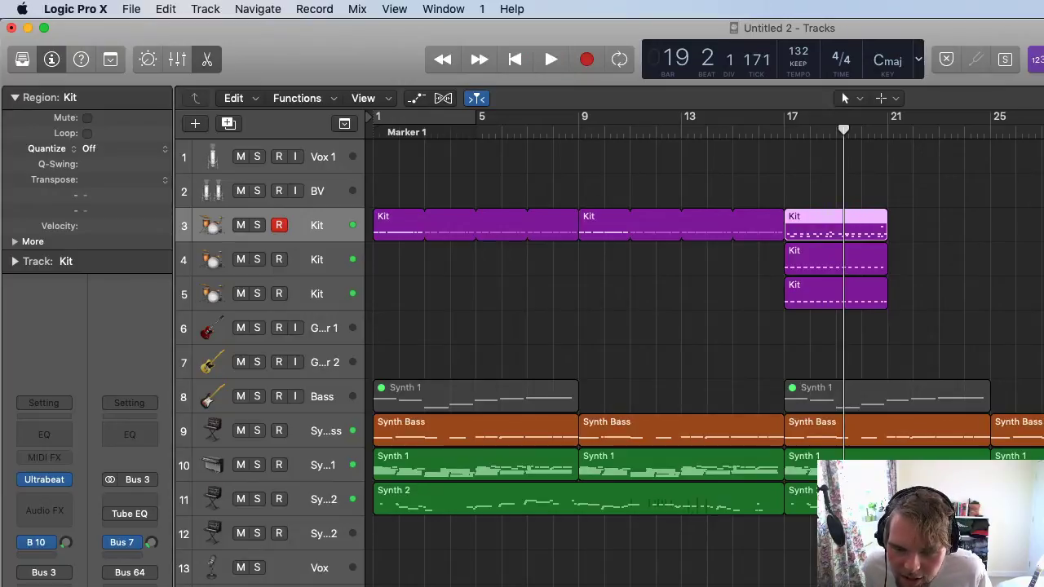
# Play the four-bar section from bar 17 repeatedly to judge the layered kit parts against the synths.
pyautogui.hotkey('shift', 'space')
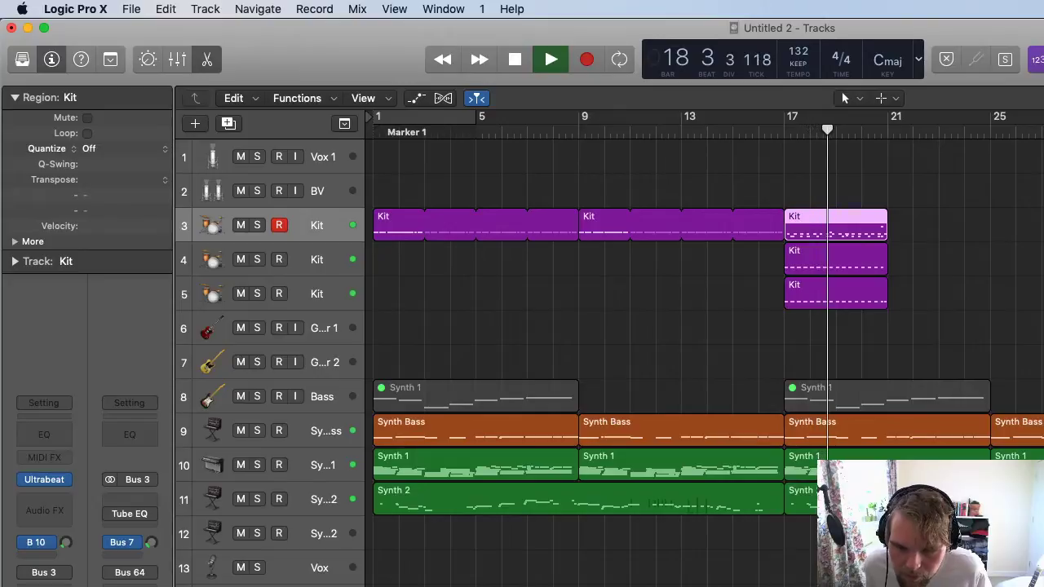
pyautogui.press('space')
pyautogui.hotkey('shift', 'space')
pyautogui.press('space')
pyautogui.press('space')
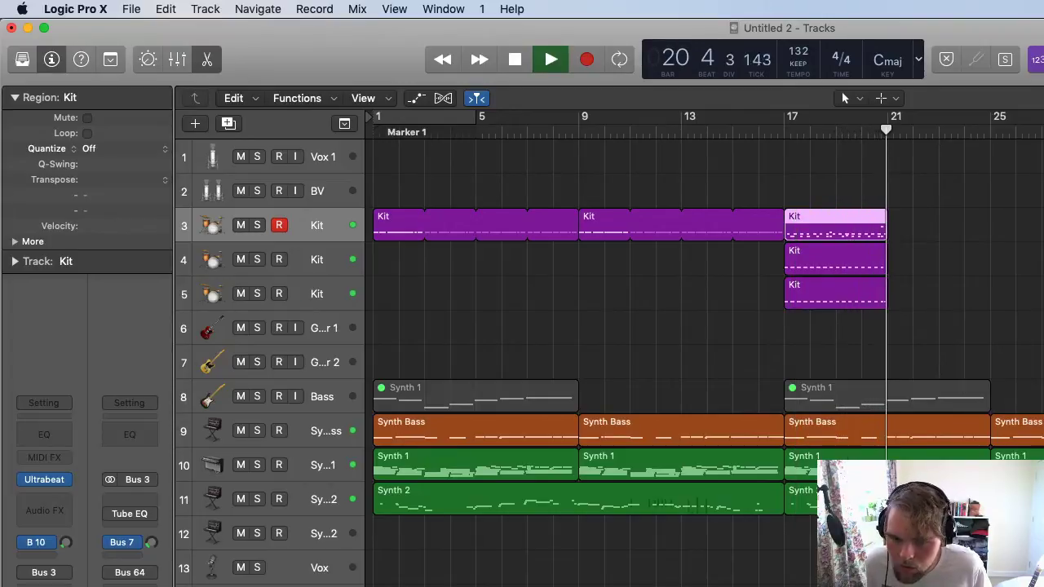
pyautogui.press('space')
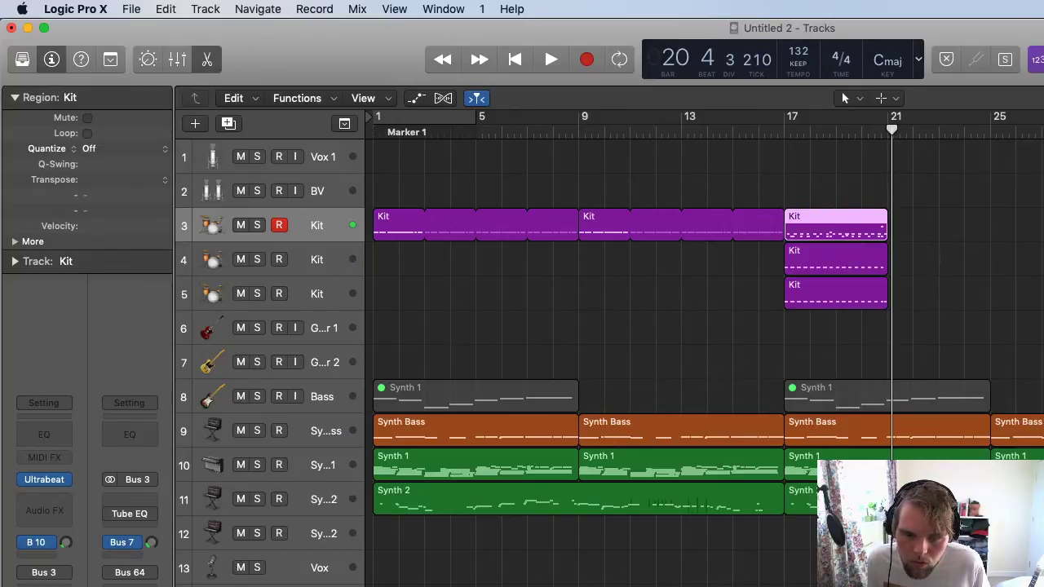
pyautogui.press('space')
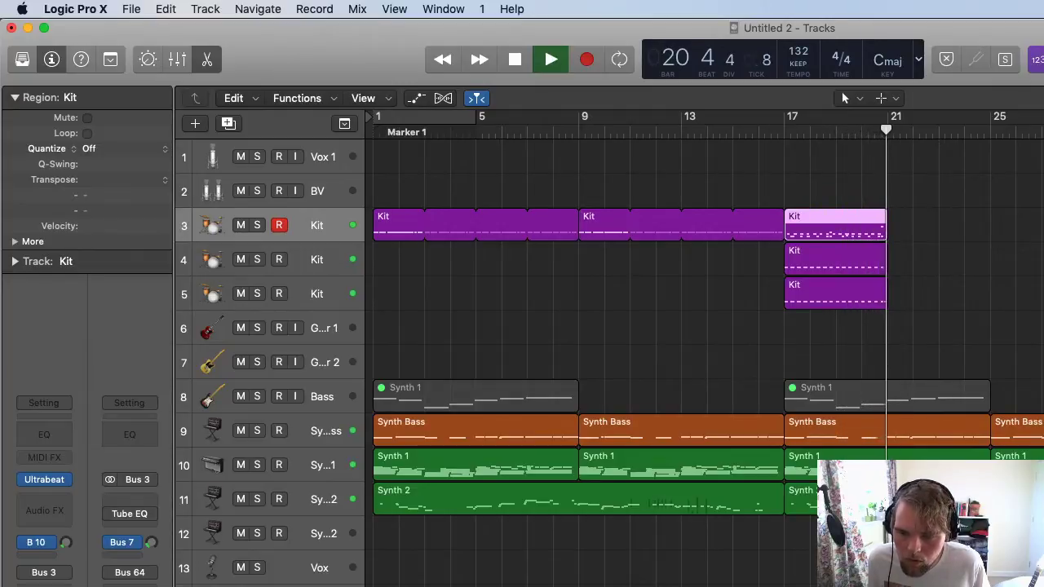
pyautogui.press('space')
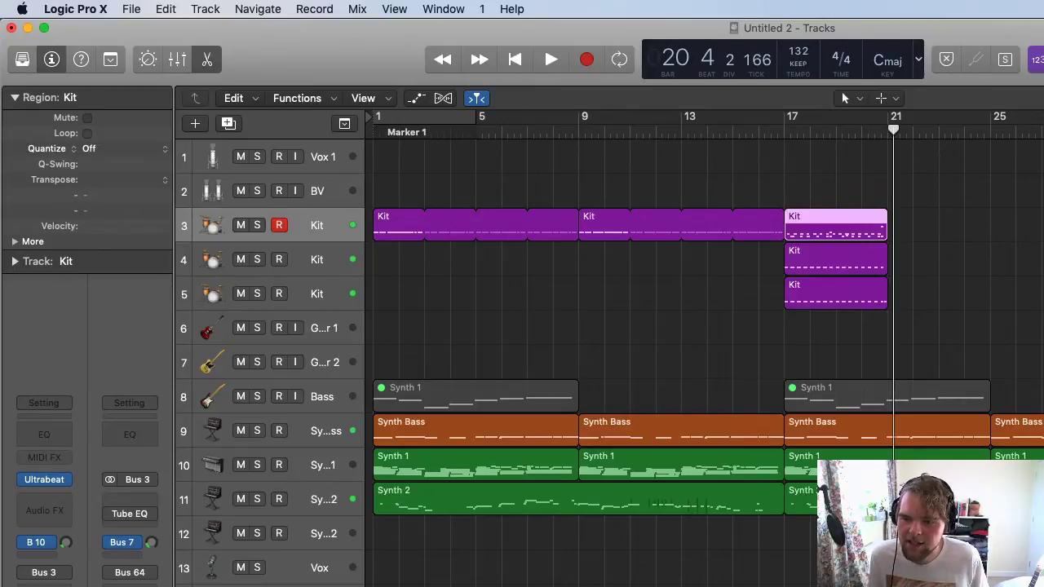
pyautogui.click(938, 443)
pyautogui.click(938, 467)
pyautogui.press('space')
pyautogui.press('space')
pyautogui.click(859, 290)
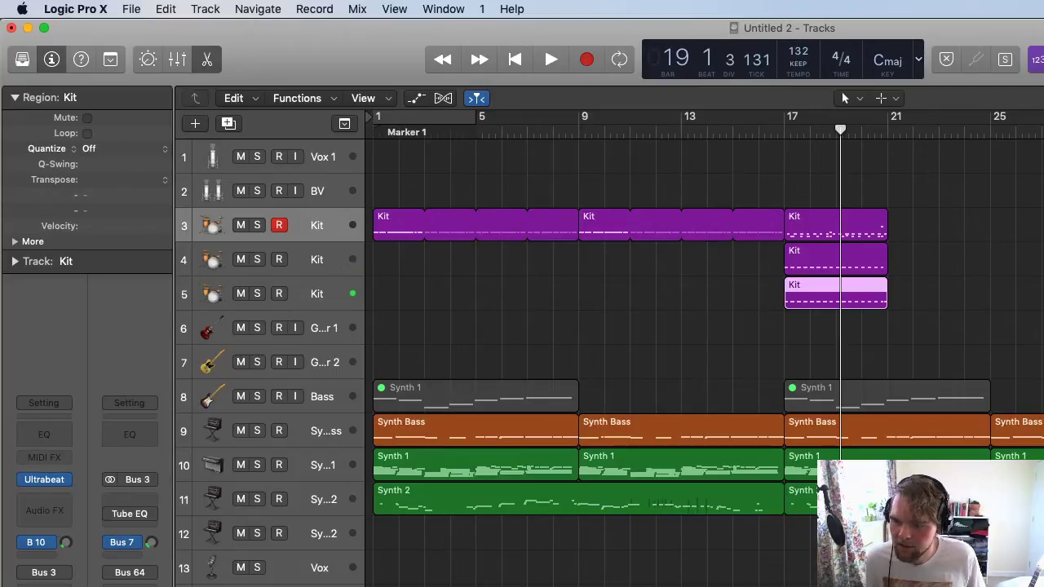
pyautogui.press('space')
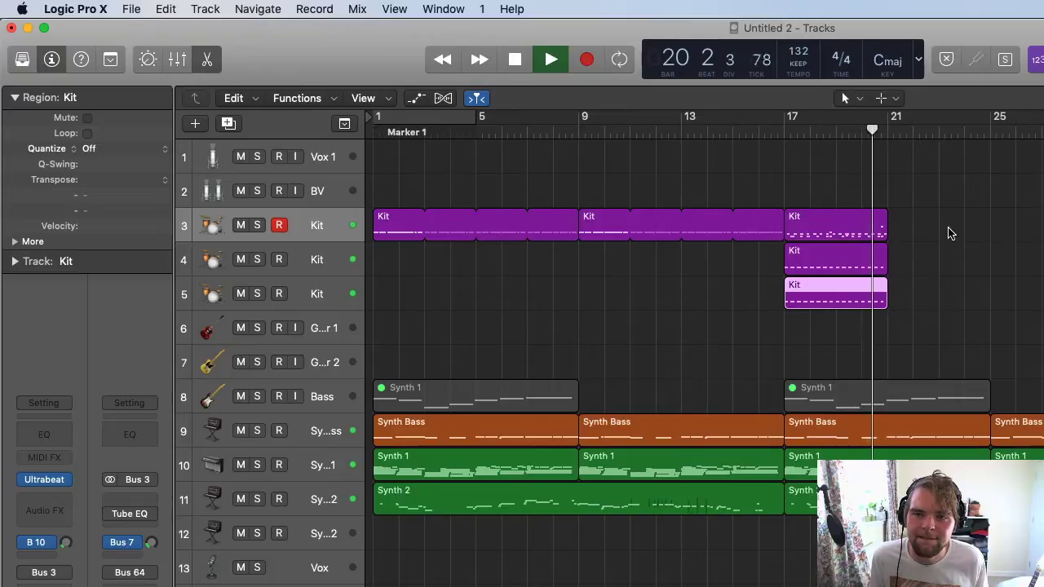
pyautogui.press('space')
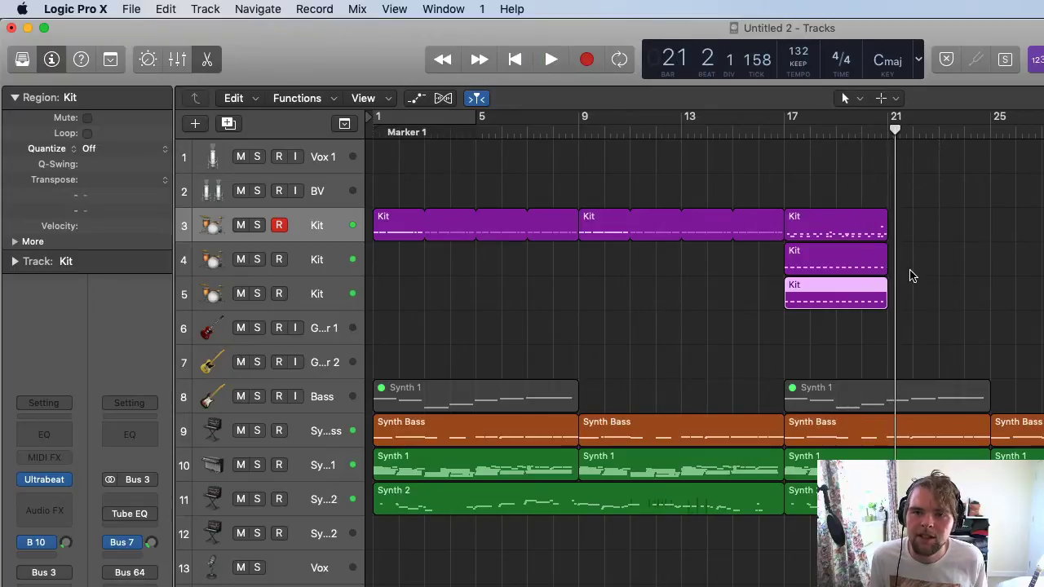
# Select the three Kit regions at bar 17, repeat them from bar 21 past bar 25, and play the section.
pyautogui.moveTo(911, 275); pyautogui.dragTo(821, 212)
pyautogui.moveTo(911, 314); pyautogui.dragTo(1043, 245)
pyautogui.rightClick(824, 236)
pyautogui.click(824, 236)
pyautogui.click(843, 124)
pyautogui.press('space')
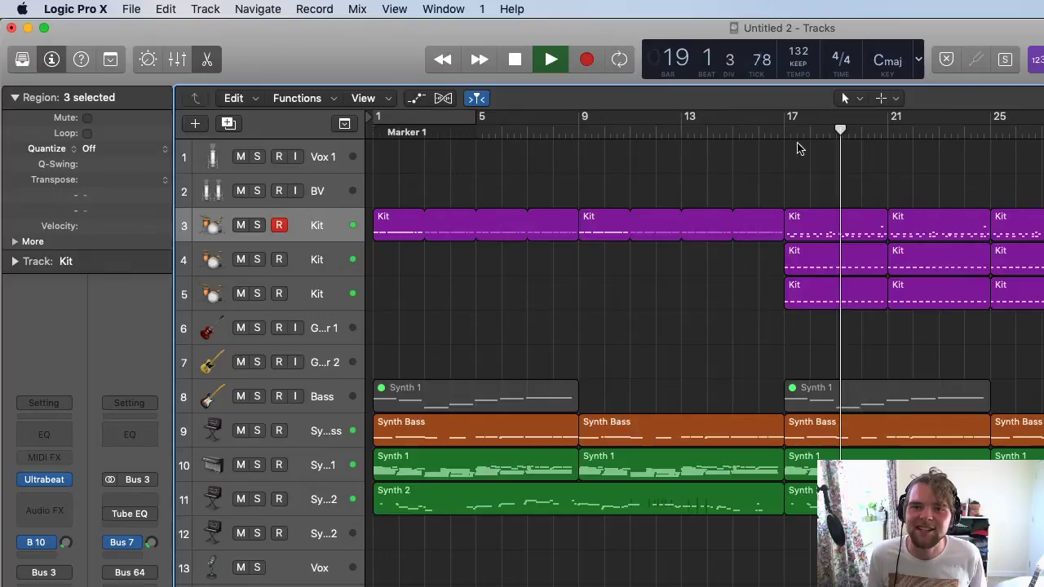
pyautogui.click(785, 132)
pyautogui.press('space')
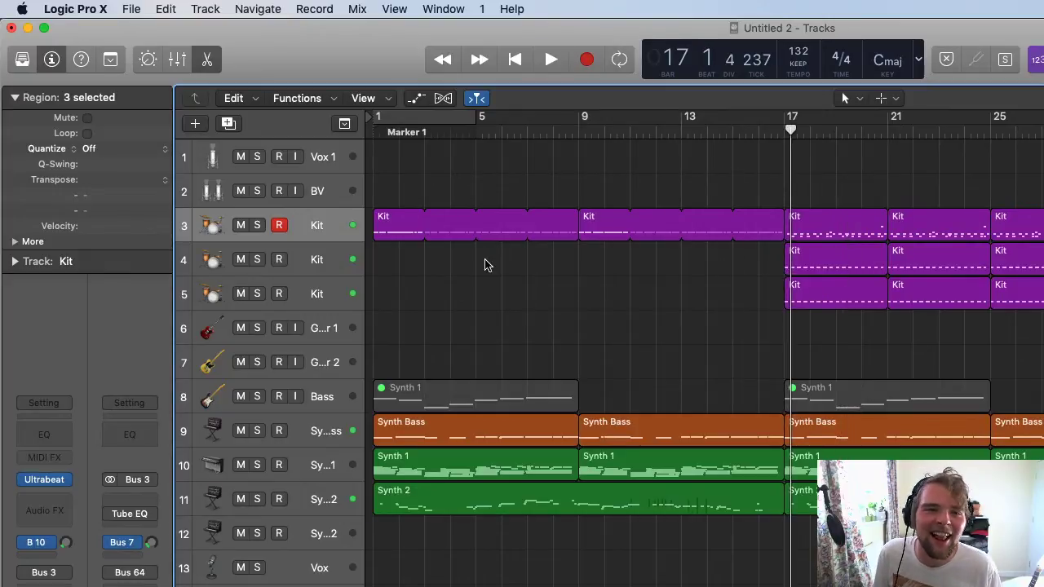
# Select the empty Synth 2 track in row 12 and show the Vocals presets in its Alchemy browser.
pyautogui.click(324, 436)
pyautogui.click(322, 499)
pyautogui.click(324, 530)
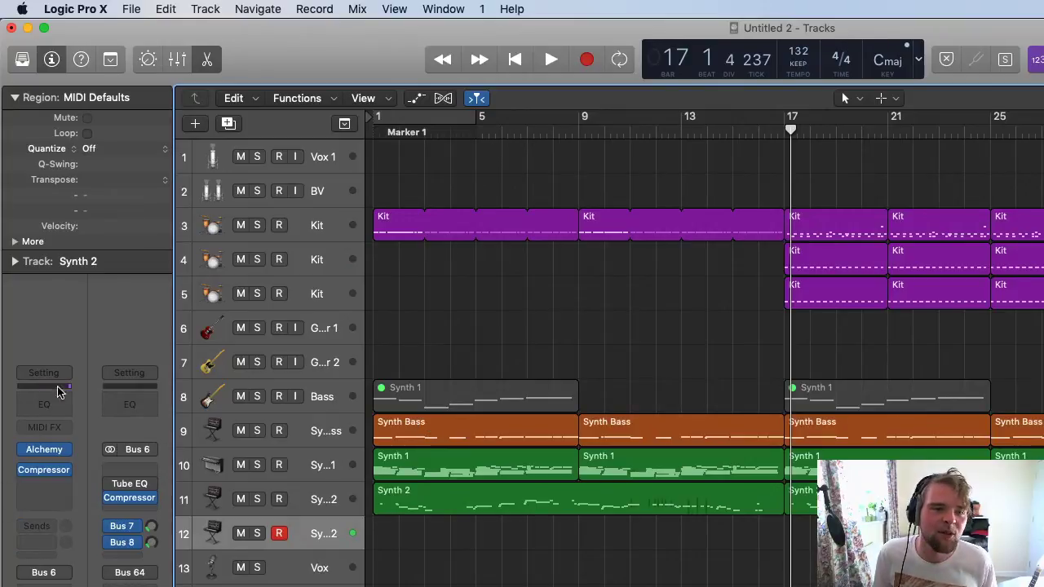
pyautogui.press('v')
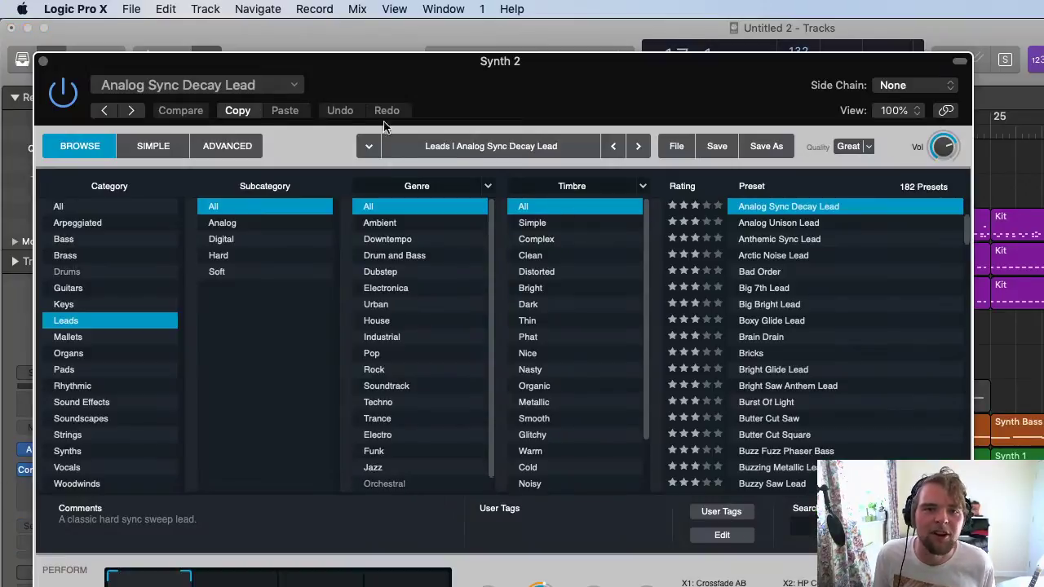
pyautogui.click(93, 470)
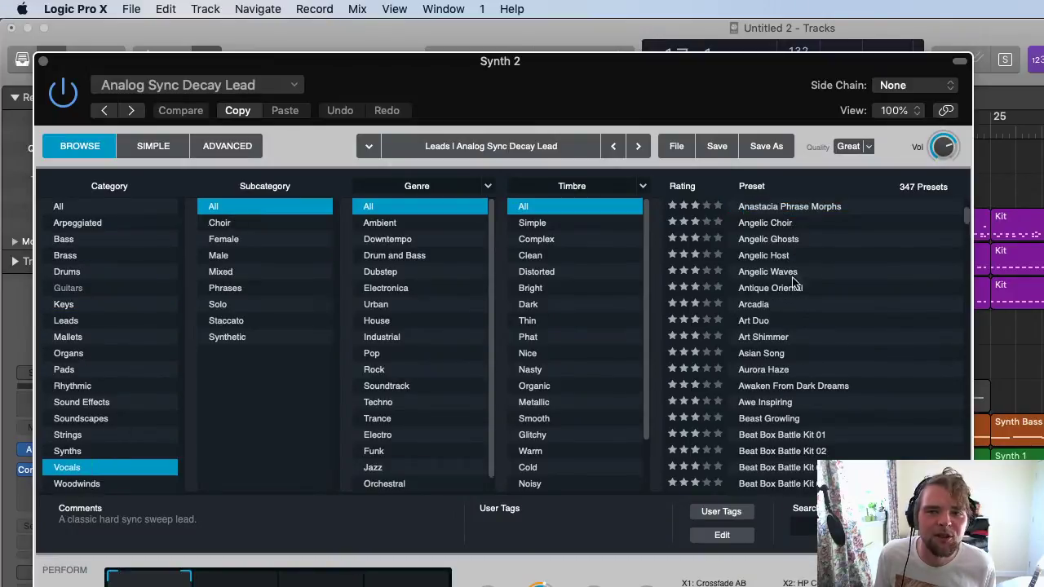
# Audition Angelic Waves and Antique Oriental, load the Arcadia preset with its second Perform snapshot, and return the playhead to bar 17.
pyautogui.click(785, 291)
pyautogui.press('Up')
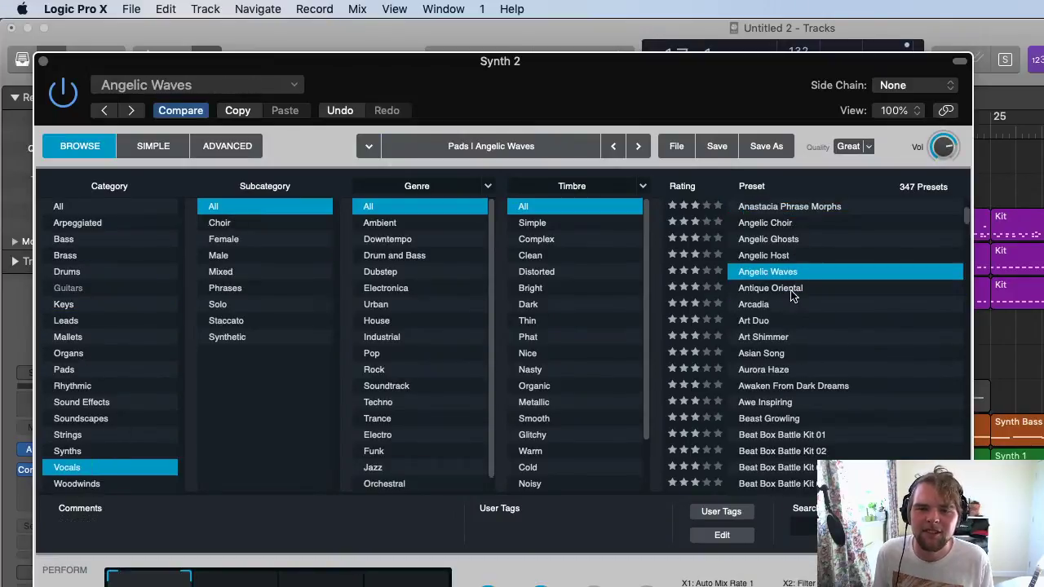
pyautogui.press('Down')
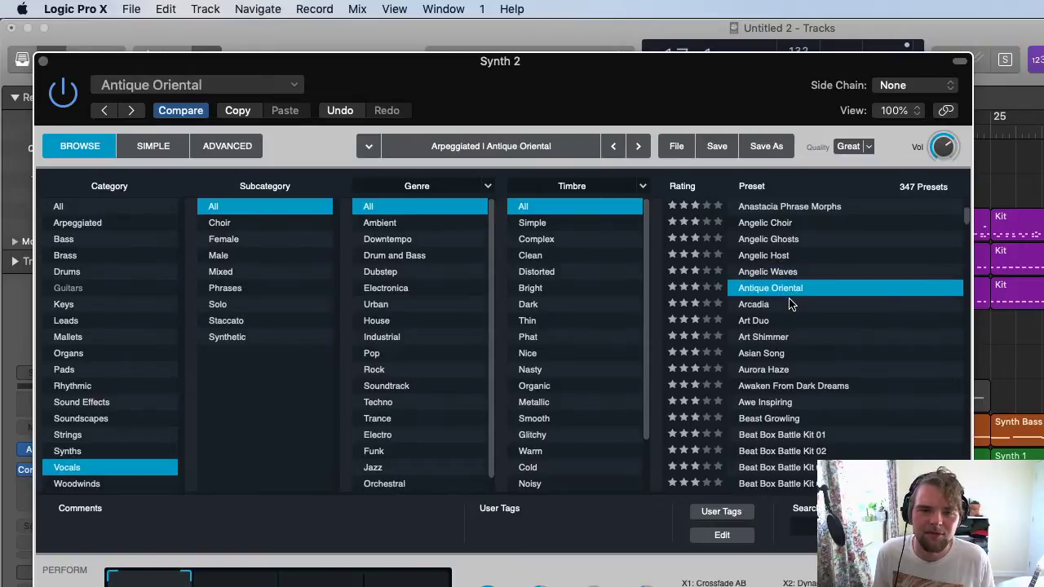
pyautogui.press('Up')
pyautogui.click(786, 309)
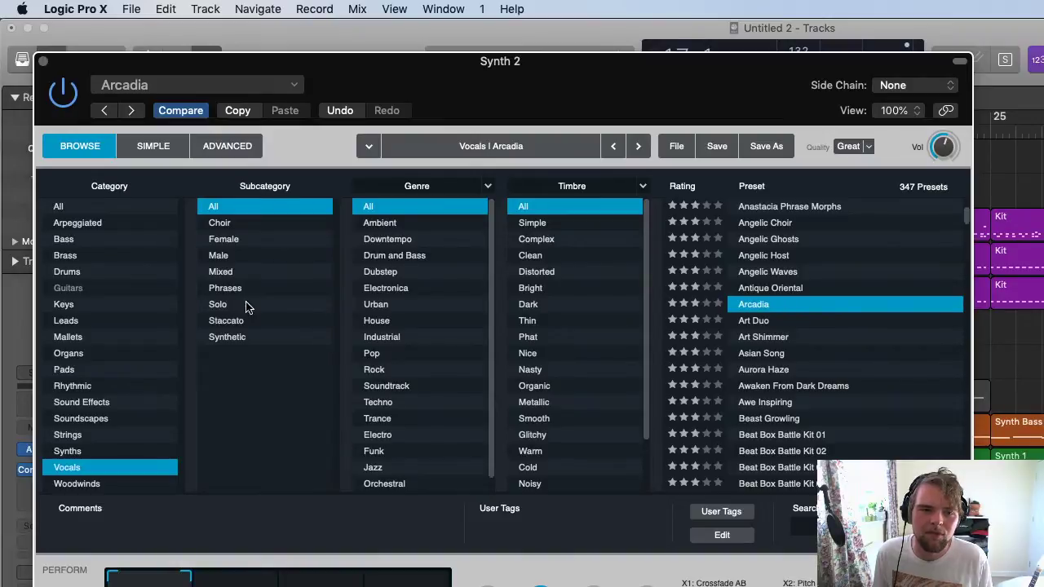
pyautogui.click(236, 579)
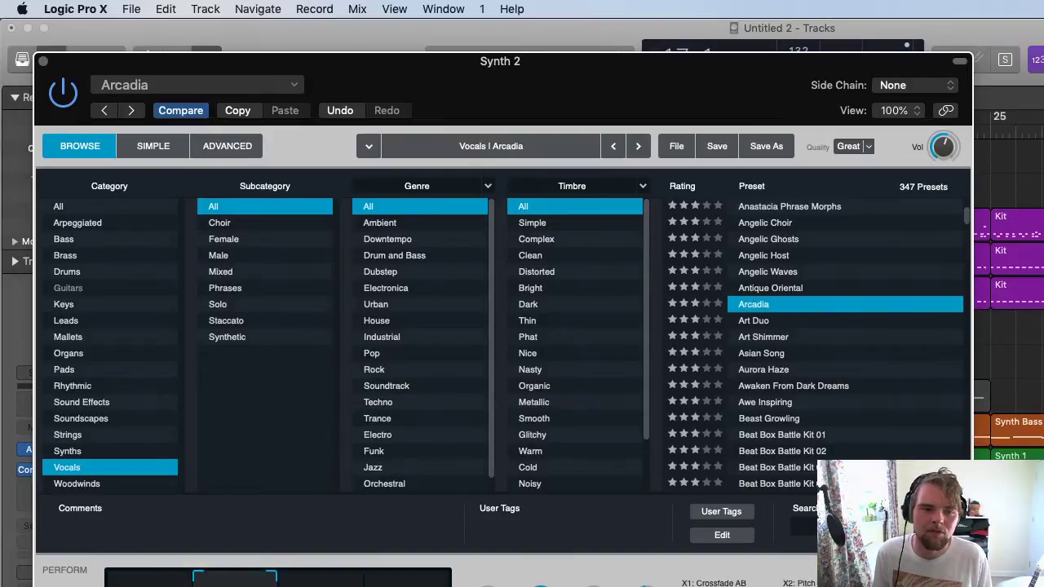
pyautogui.click(44, 62)
pyautogui.click(782, 129)
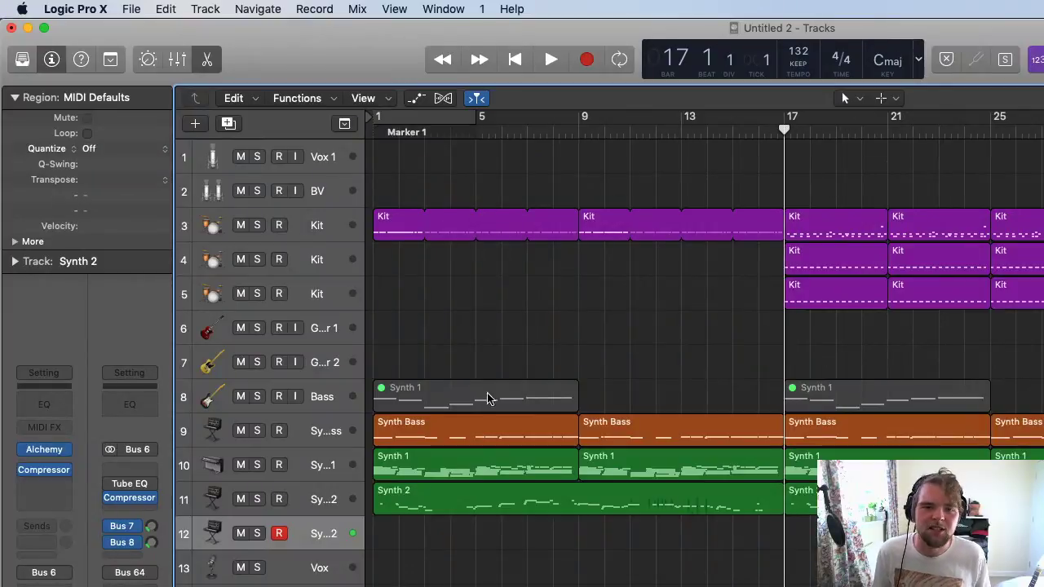
# Record a part on the Synth 2 track in row 12 from bar 17 and copy its region further along the track.
pyautogui.press('r')
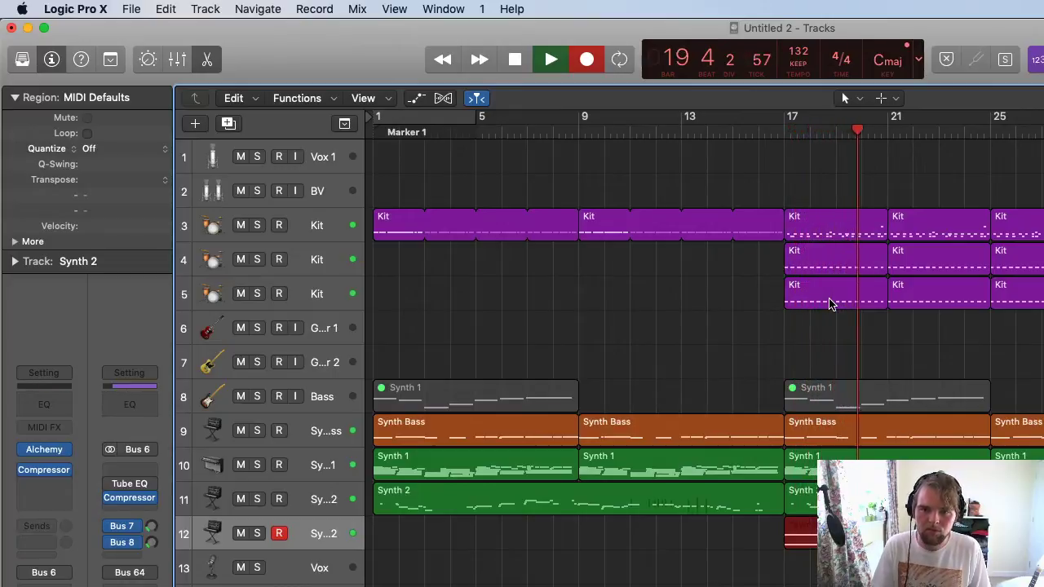
pyautogui.press('space')
pyautogui.moveTo(886, 525); pyautogui.dragTo(964, 525)
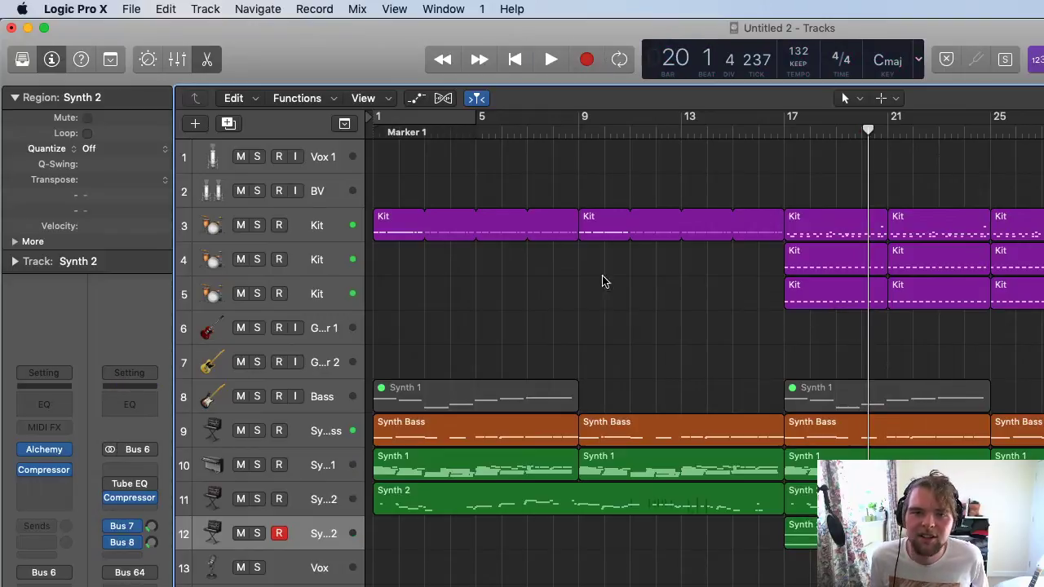
# Group the three Kit tracks in rows 3 to 5 into a track stack.
pyautogui.click(299, 261)
pyautogui.click(314, 287)
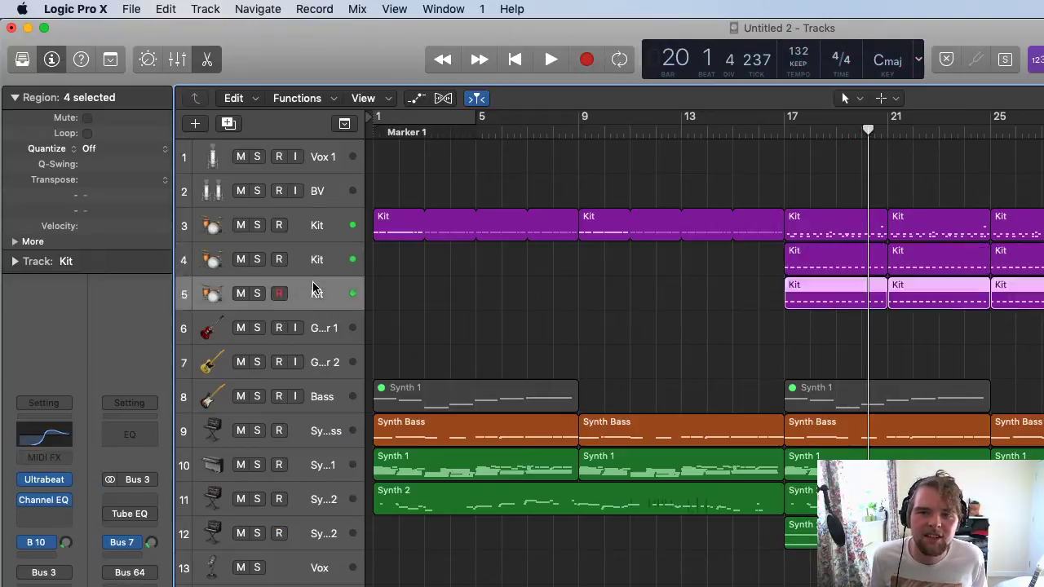
pyautogui.click(300, 236)
pyautogui.rightClick(306, 233)
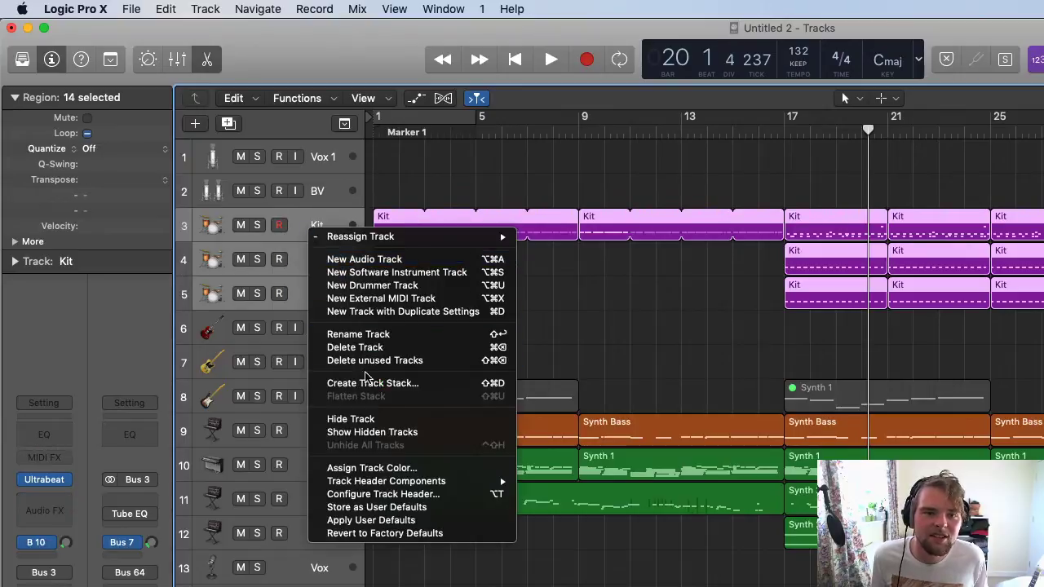
pyautogui.click(372, 382)
pyautogui.click(895, 164)
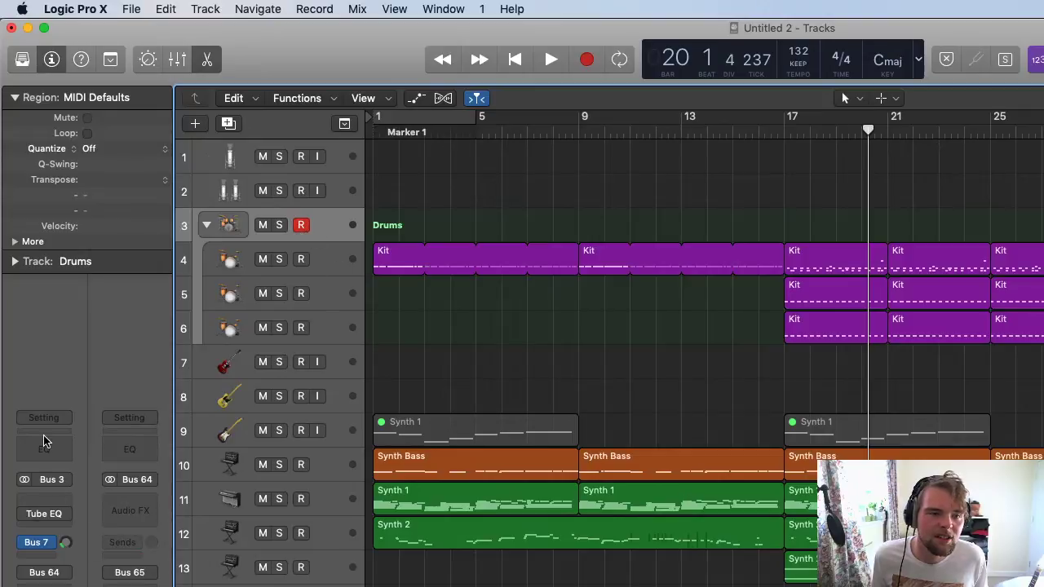
# Add a Channel EQ to the Drums stack with a -4.5 dB cut at 5200 Hz and a Q of 0.20.
pyautogui.click(45, 441)
pyautogui.moveTo(601, 286); pyautogui.dragTo(652, 295)
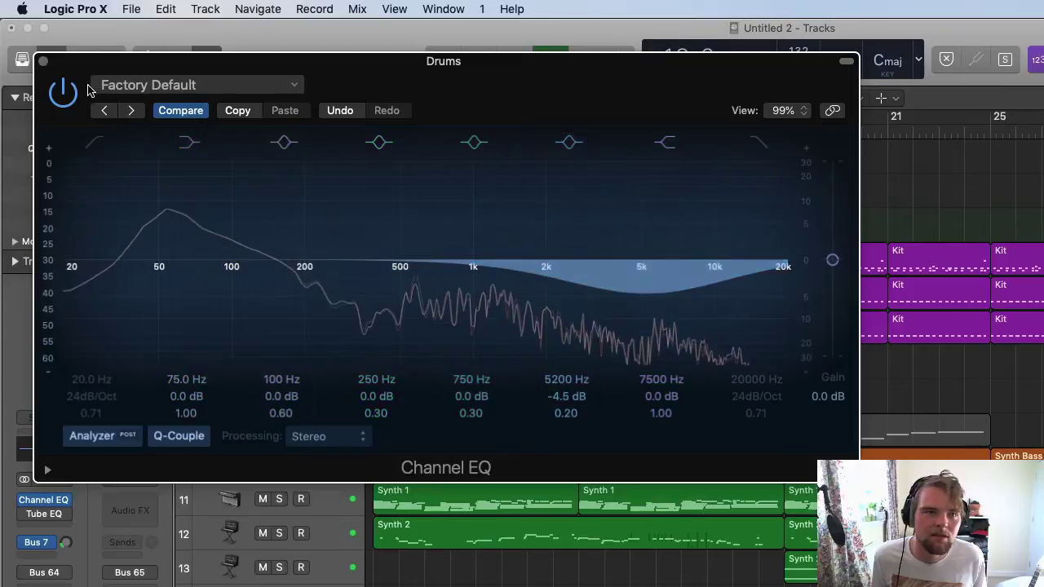
pyautogui.click(43, 61)
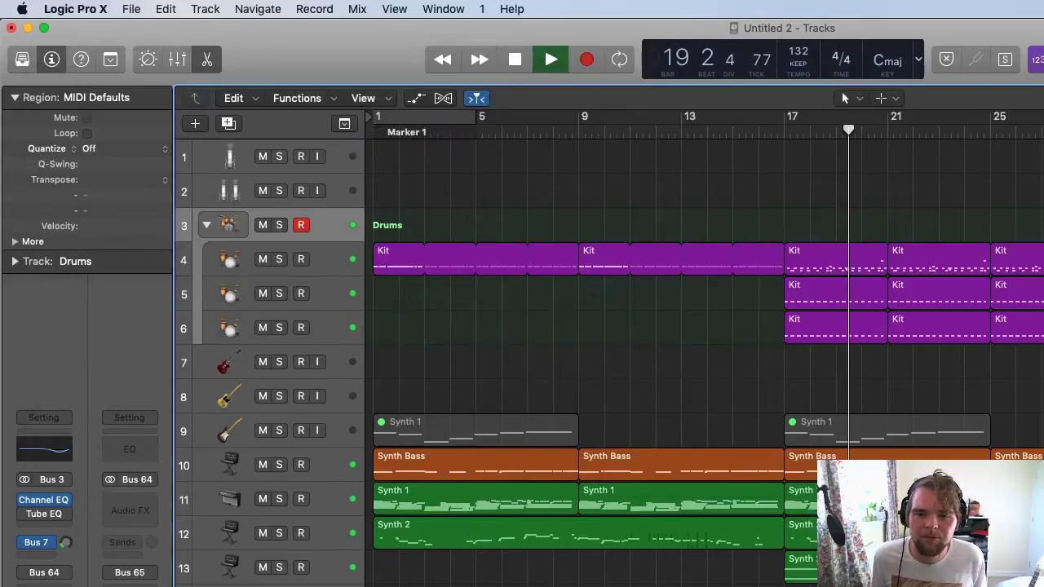
# Check the Synth 2 tracks in rows 12 and 13 during playback, and replay briefly from bar 17 with row 13 selected.
pyautogui.click(330, 567)
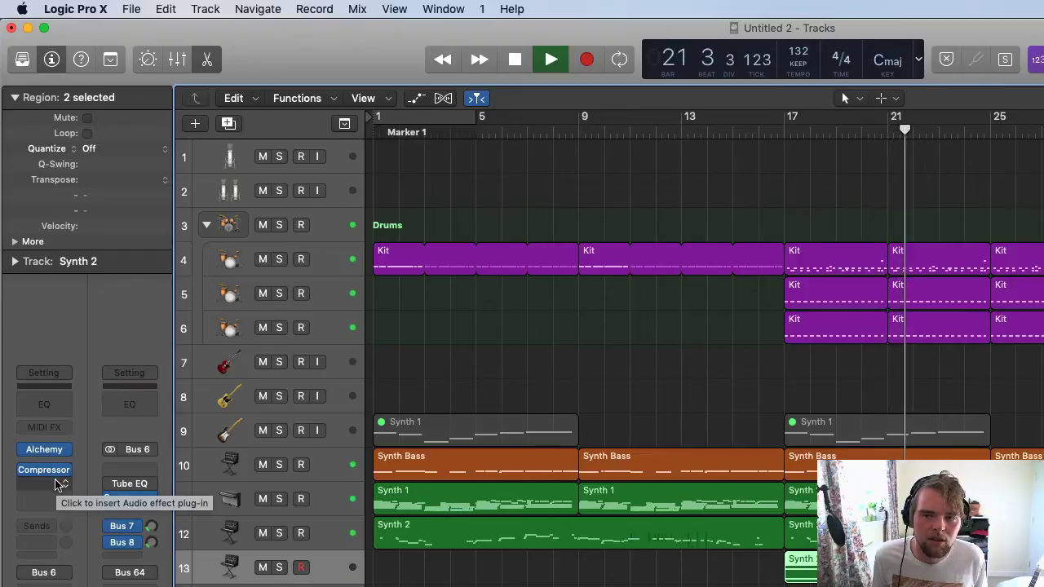
pyautogui.click(55, 486)
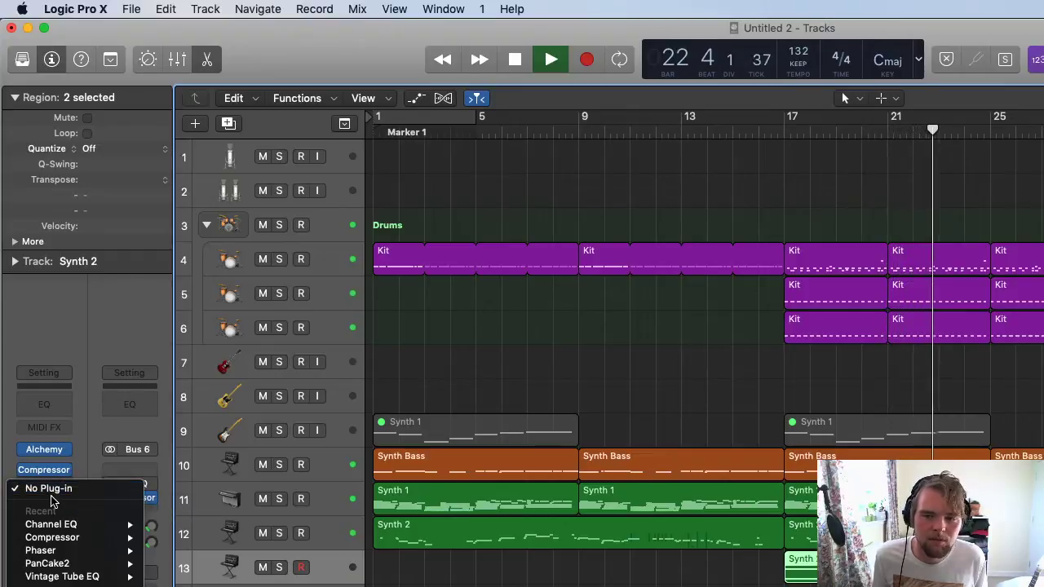
pyautogui.click(78, 459)
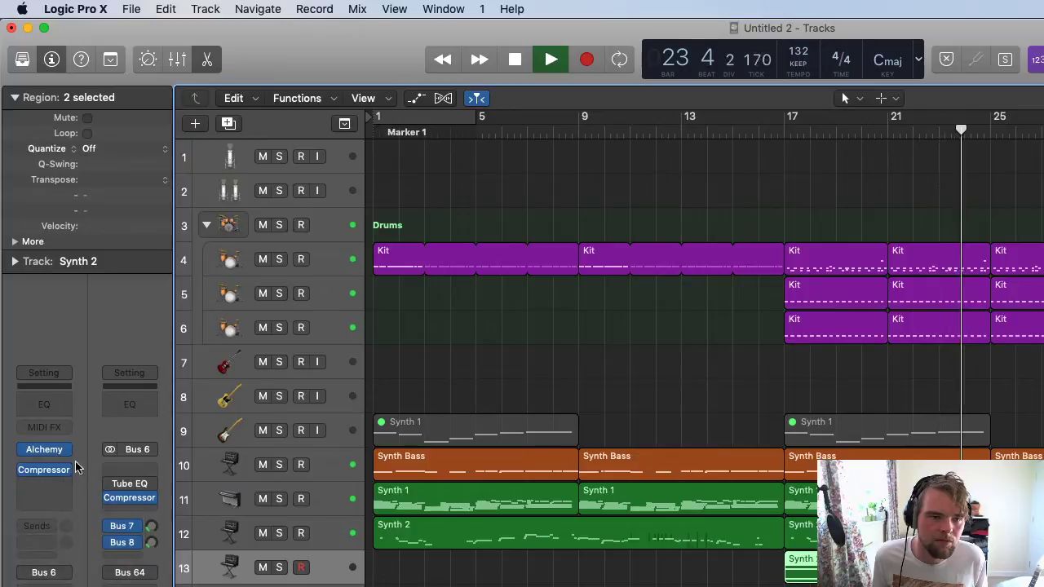
pyautogui.click(330, 541)
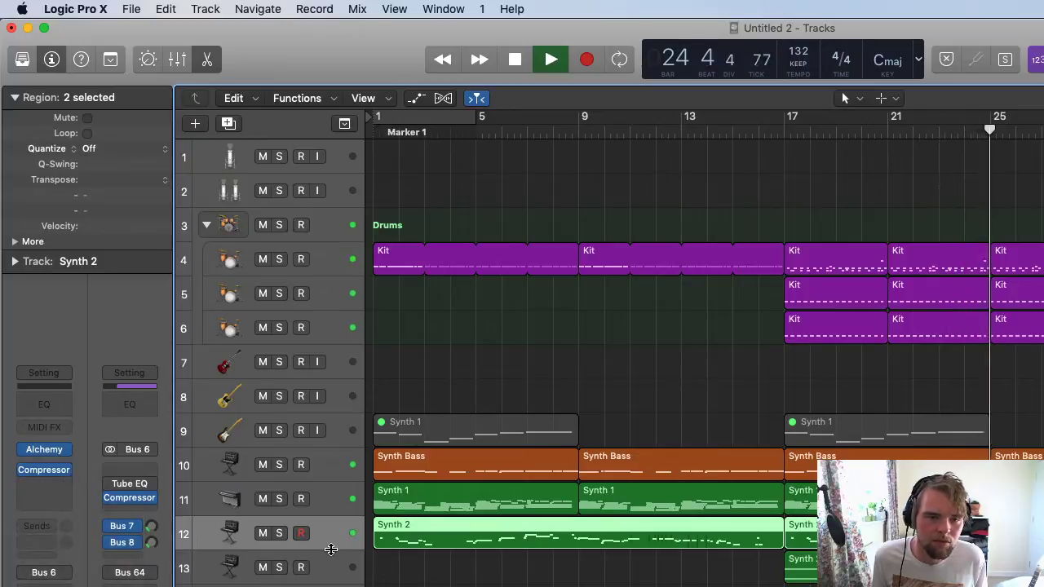
pyautogui.click(331, 558)
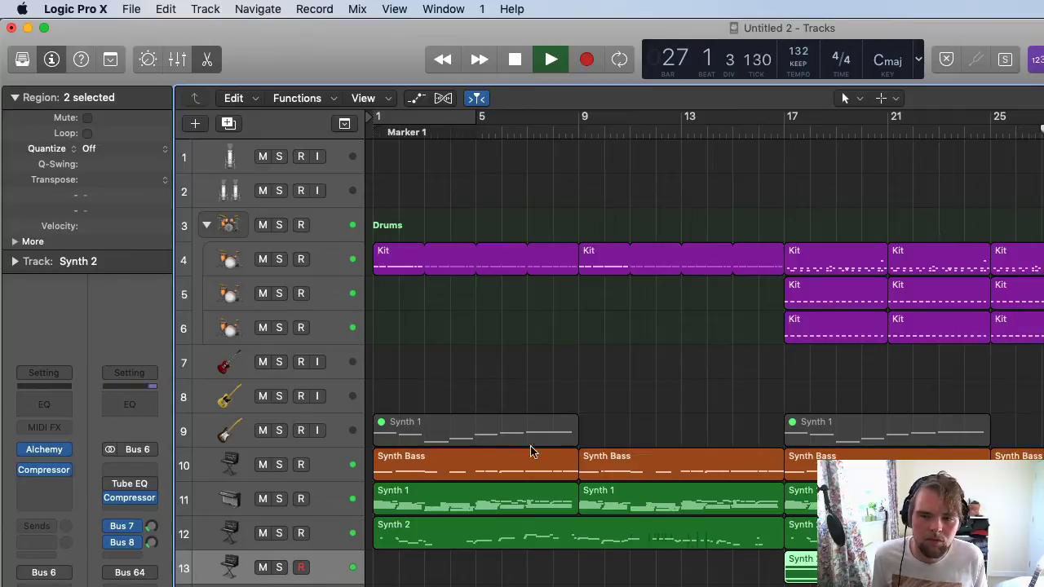
pyautogui.doubleClick(788, 130)
pyautogui.press('space')
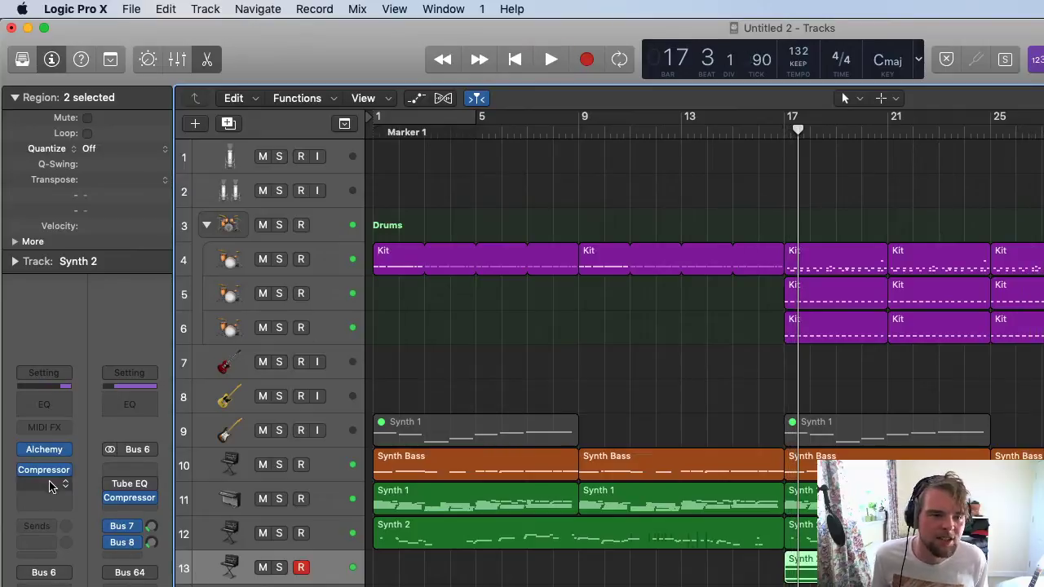
# Insert Bitcrusher after the Compressor on the row 13 Synth 2 track, with Drive at 19.0 dB and Mix at 30.30 %.
pyautogui.click(49, 485)
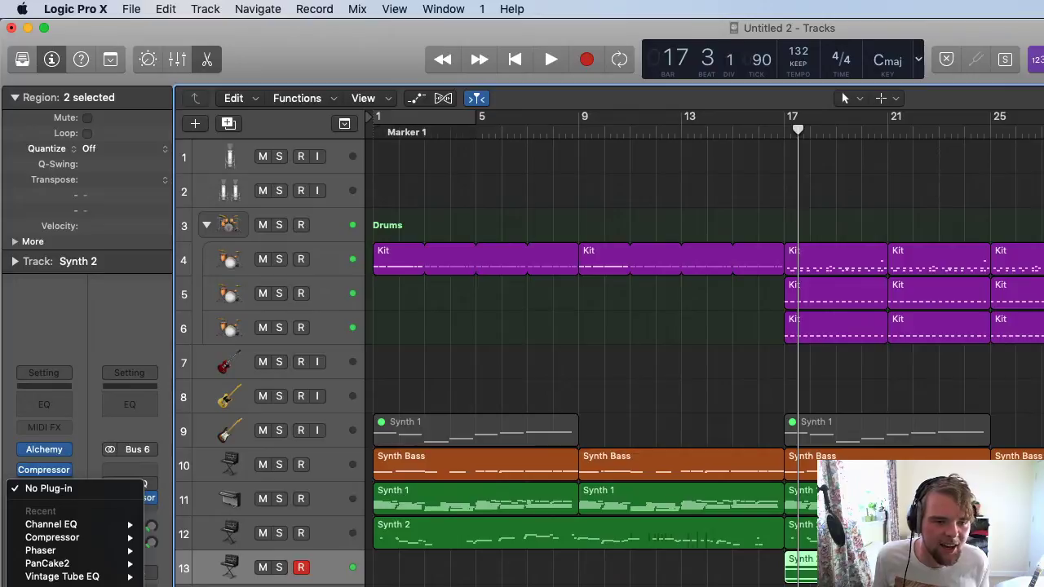
pyautogui.click(273, 585)
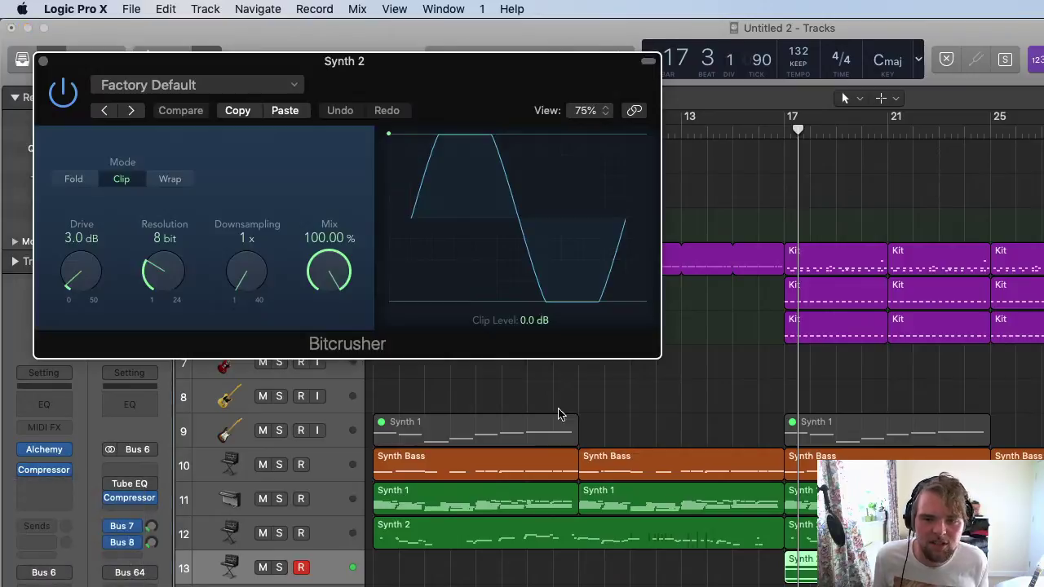
pyautogui.moveTo(75, 292); pyautogui.dragTo(77, 244)
pyautogui.press('space')
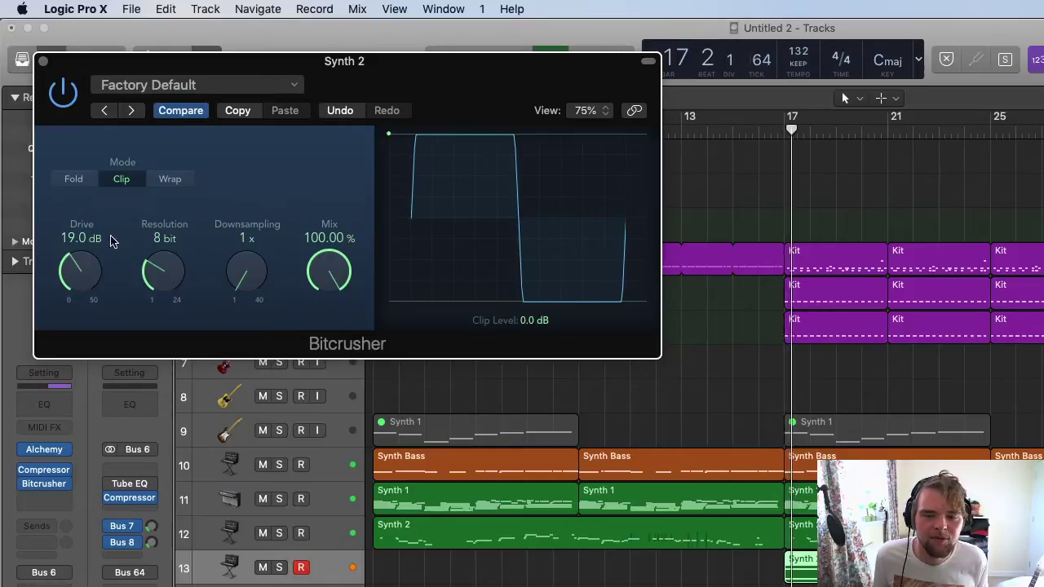
pyautogui.moveTo(347, 334); pyautogui.dragTo(348, 349)
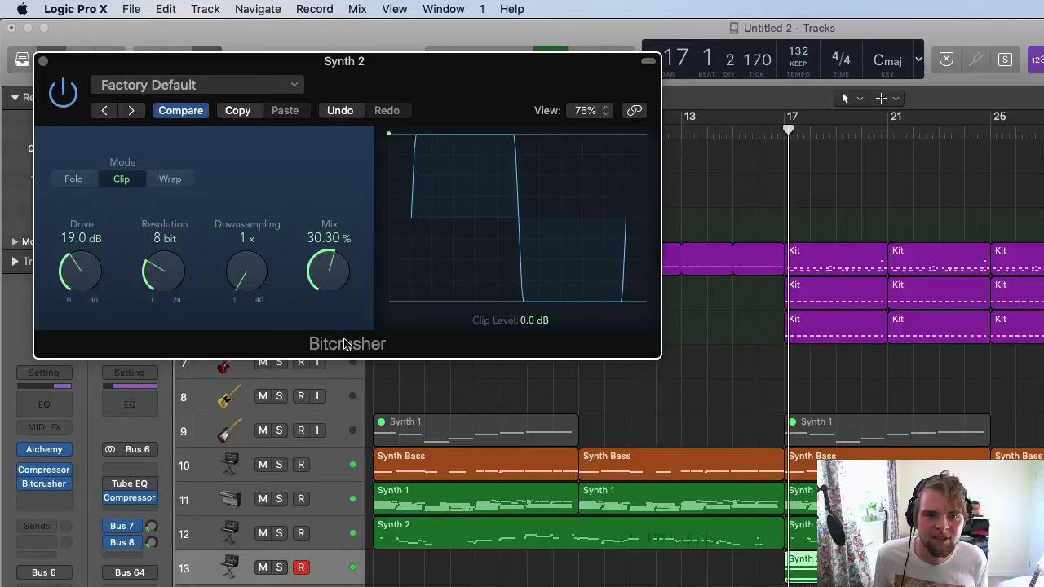
# Refine the Bitcrusher to 19.5 dB Drive, 7 bit Resolution and 53.30 % Mix while listening from bar 17.
pyautogui.moveTo(333, 270); pyautogui.dragTo(320, 284)
pyautogui.moveTo(149, 273); pyautogui.dragTo(150, 314)
pyautogui.moveTo(181, 280); pyautogui.dragTo(160, 259)
pyautogui.moveTo(245, 272); pyautogui.dragTo(254, 300)
pyautogui.moveTo(82, 255); pyautogui.dragTo(91, 268)
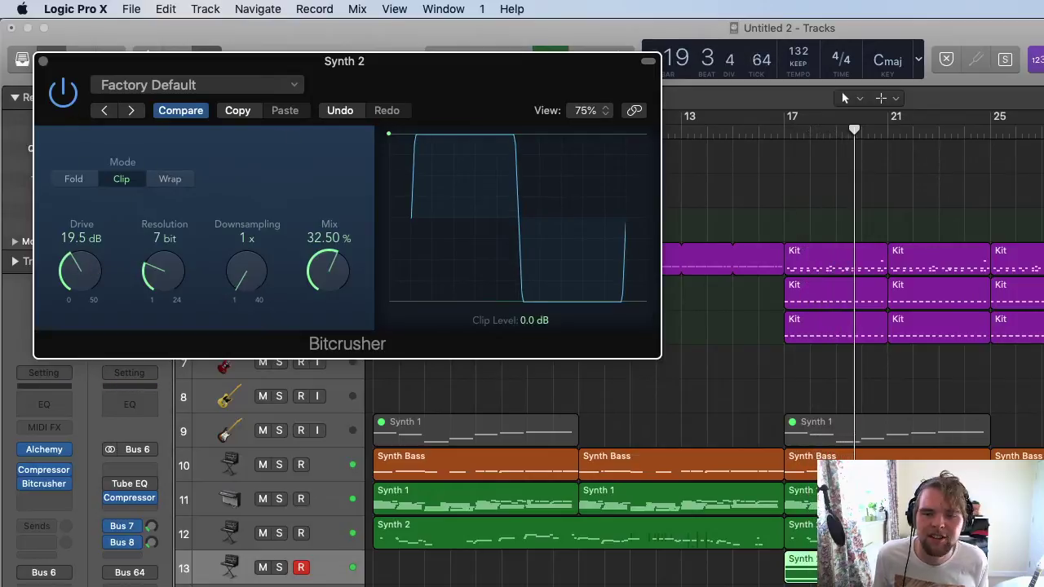
pyautogui.click(85, 586)
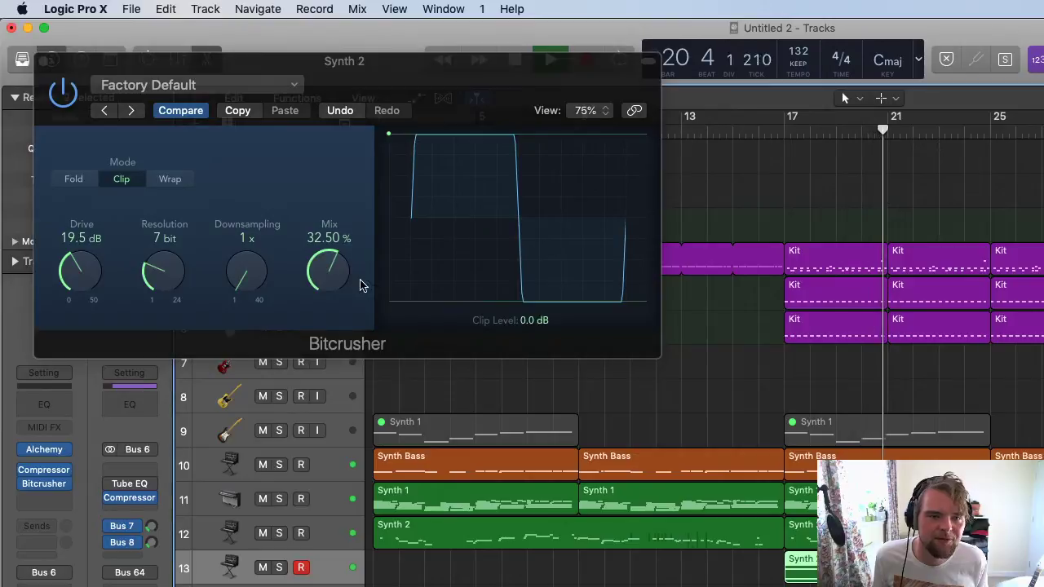
pyautogui.keyDown('alt'); pyautogui.click(329, 272); pyautogui.keyUp('alt')
pyautogui.moveTo(329, 272)
pyautogui.mouseDown()
pyautogui.moveTo(326, 305)
pyautogui.moveTo(341, 280)
pyautogui.mouseUp()
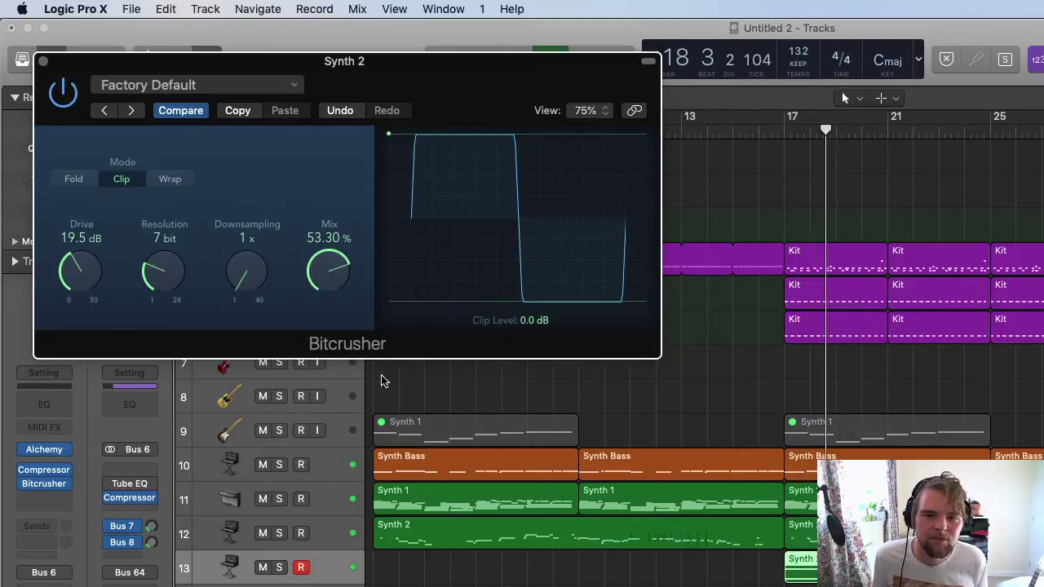
# Insert PanCake2 after the Bitcrusher, close the plug-in window, listen to the section, and deselect the Synth 2 regions.
pyautogui.click(44, 498)
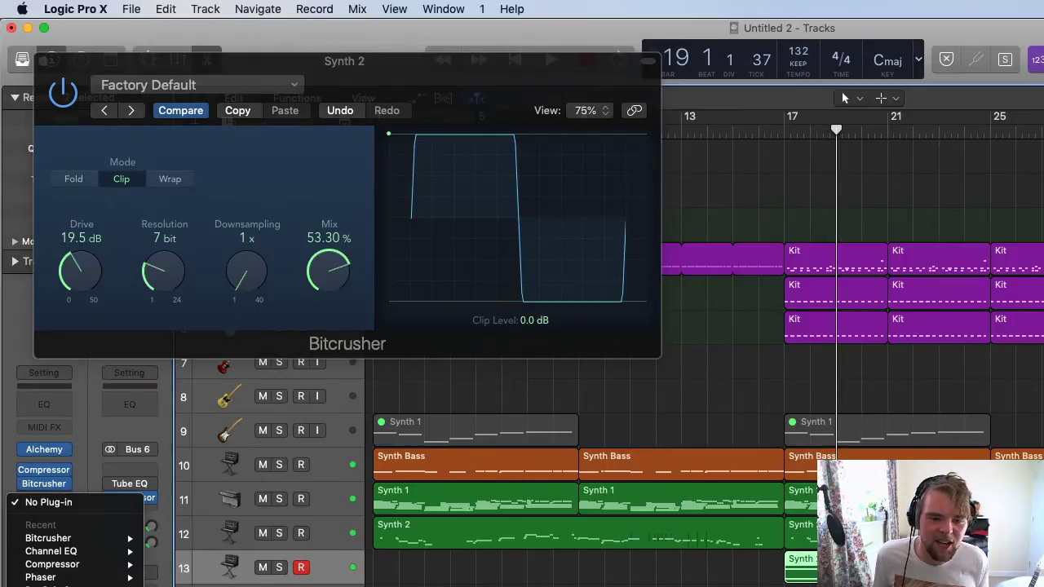
pyautogui.click(49, 582)
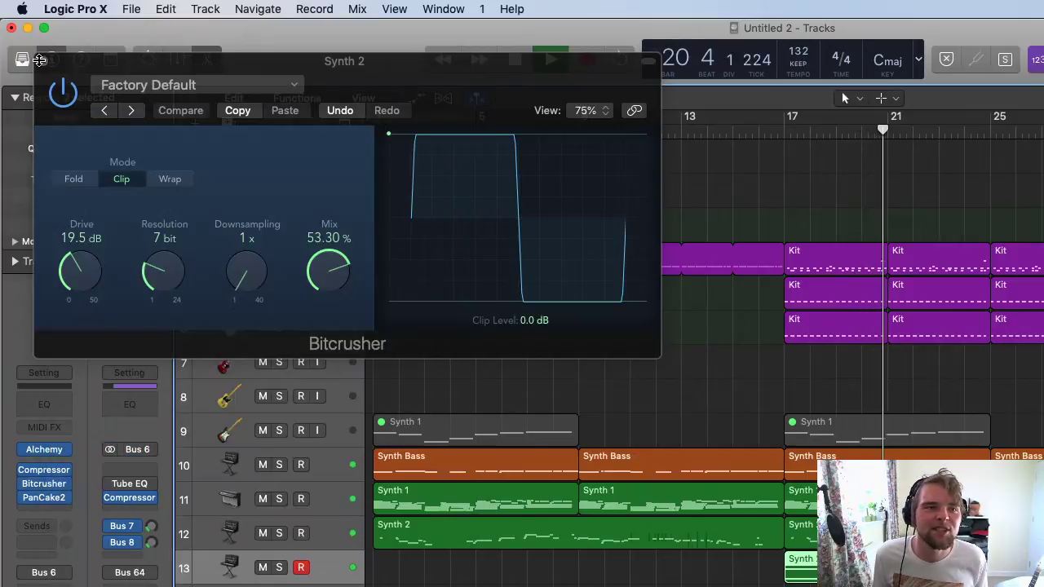
pyautogui.click(39, 61)
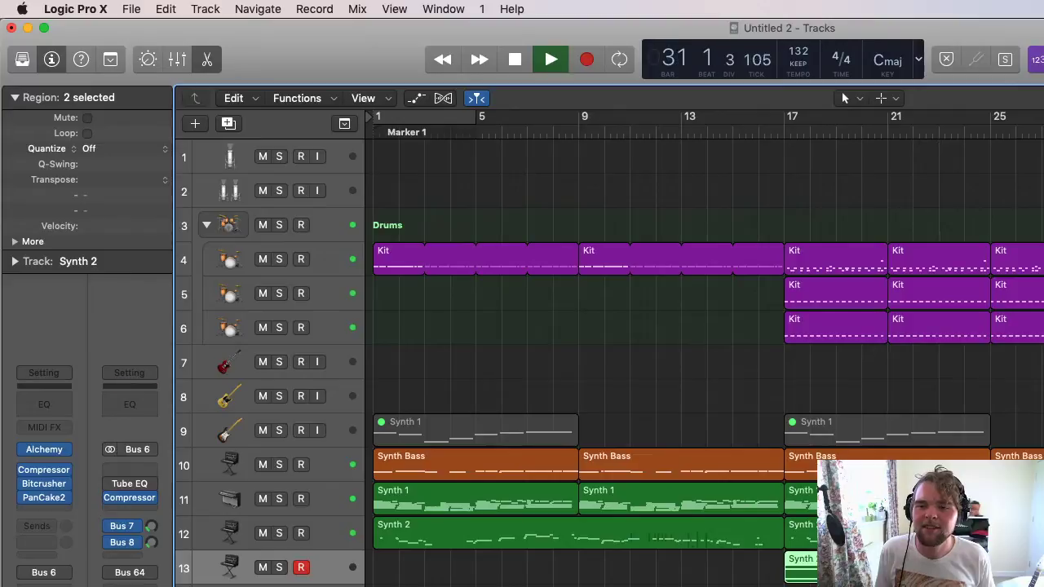
pyautogui.press('space')
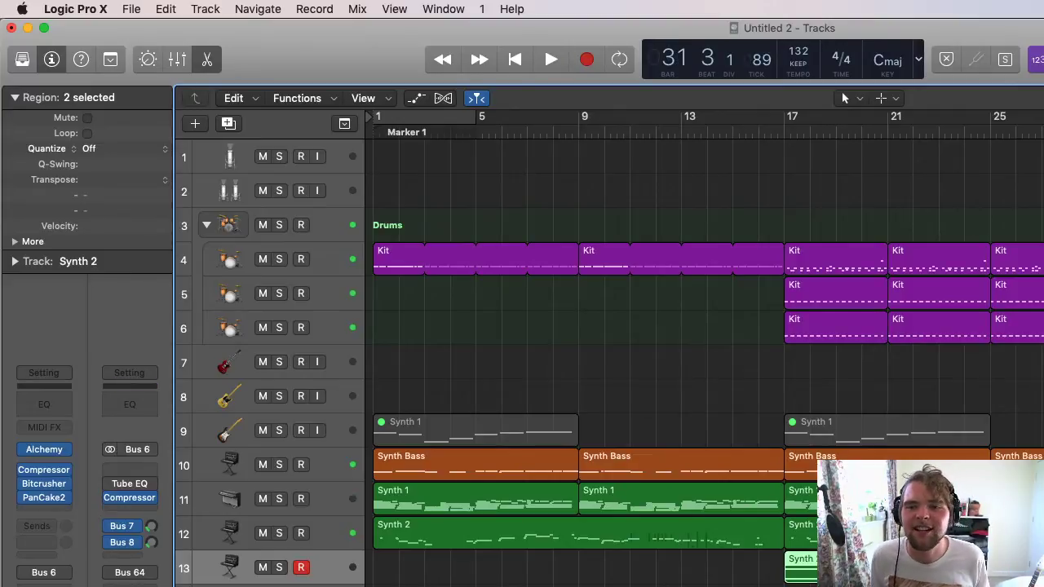
pyautogui.hotkey('alt', 'shift', 'd')
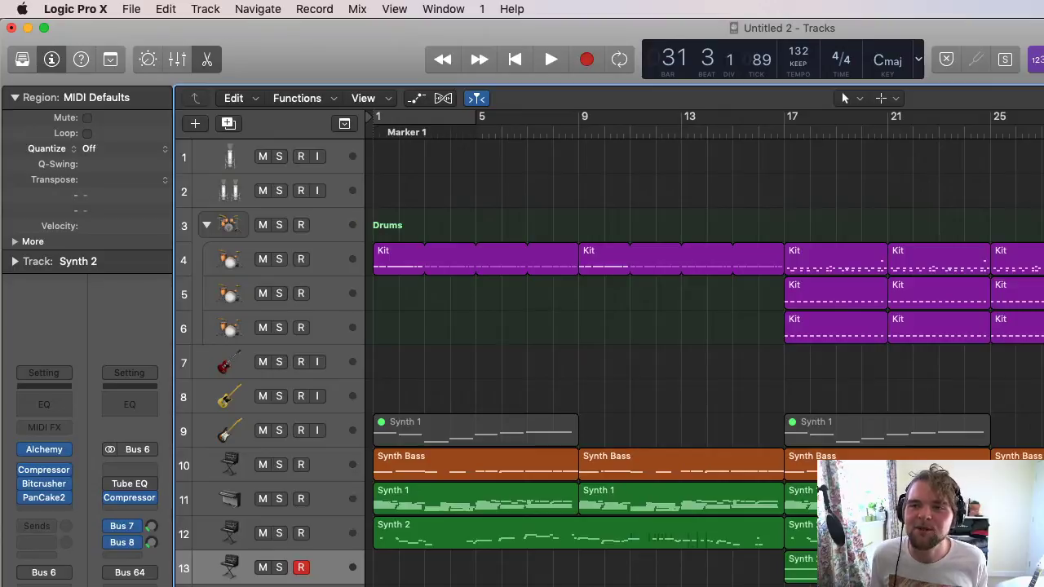
# Try a cycle range from bar 1 past bar 25, switch cycling off, and place the playhead in bar 12.
pyautogui.moveTo(1012, 116); pyautogui.dragTo(351, 114)
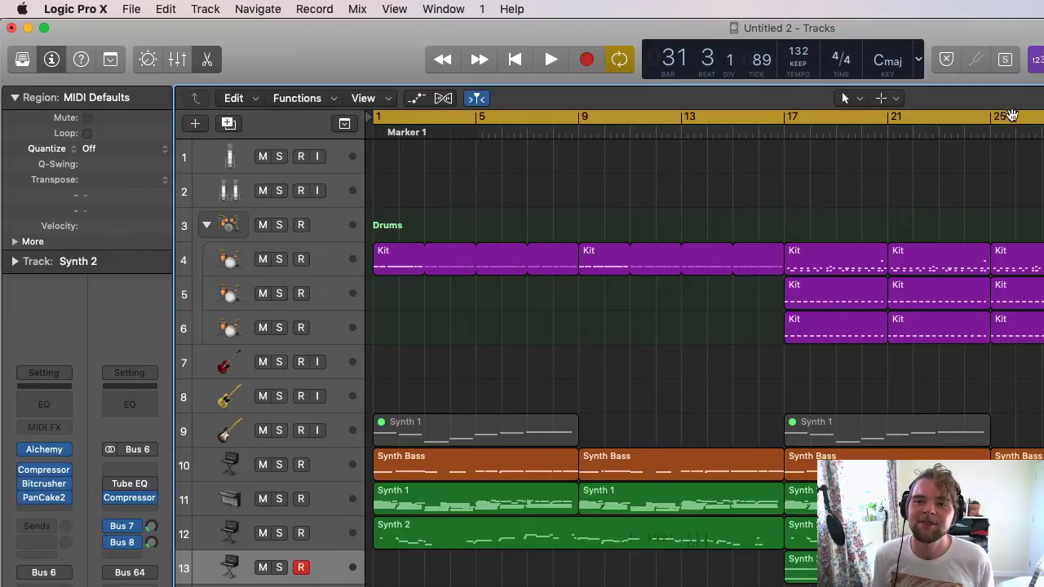
pyautogui.click(377, 124)
pyautogui.click(632, 117)
pyautogui.click(672, 132)
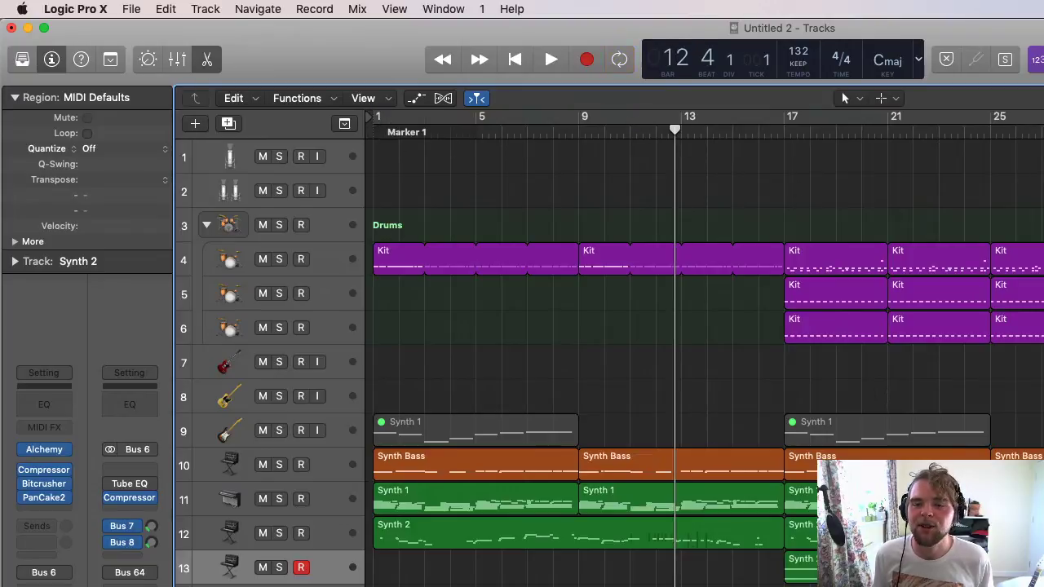
pyautogui.moveTo(1043, 571)
pyautogui.mouseDown()
pyautogui.moveTo(1043, 452)
pyautogui.moveTo(1003, 227)
pyautogui.mouseUp()
pyautogui.moveTo(1043, 383); pyautogui.dragTo(934, 373)
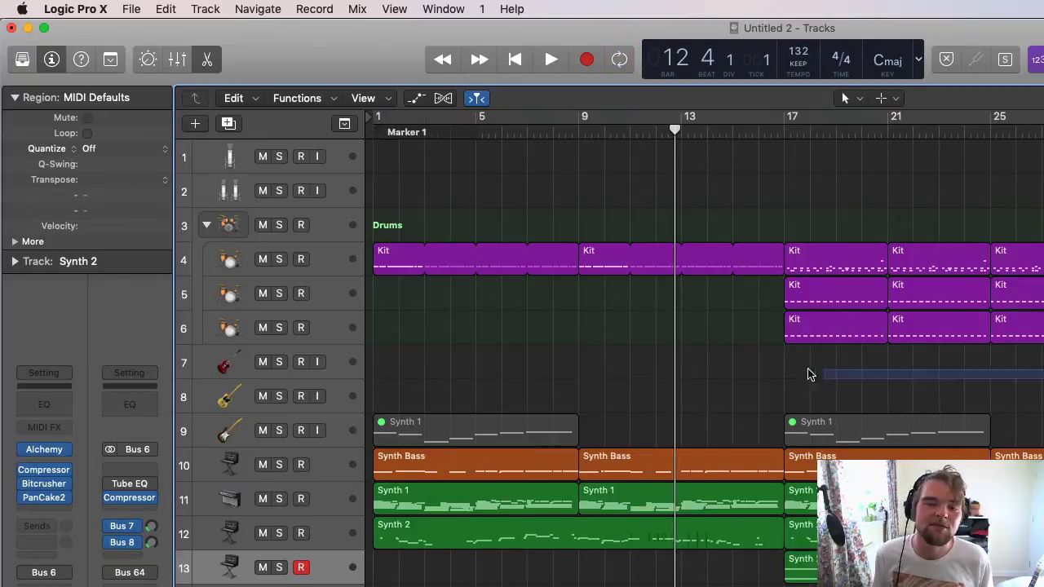
pyautogui.scroll(-1, 595, 313)
pyautogui.moveTo(662, 196); pyautogui.dragTo(401, 566)
pyautogui.click(643, 281)
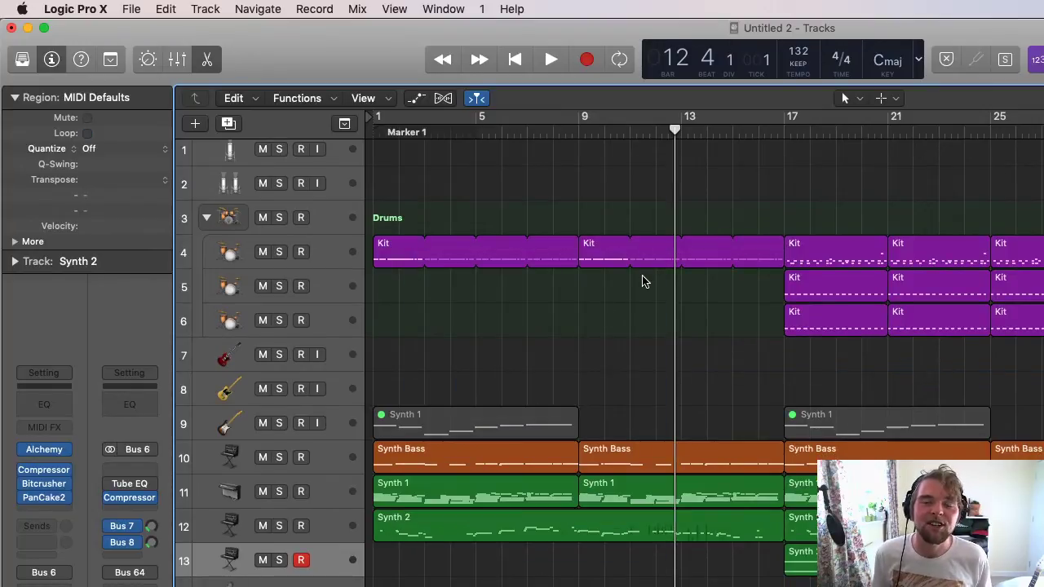
pyautogui.scroll(-10, 642, 281)
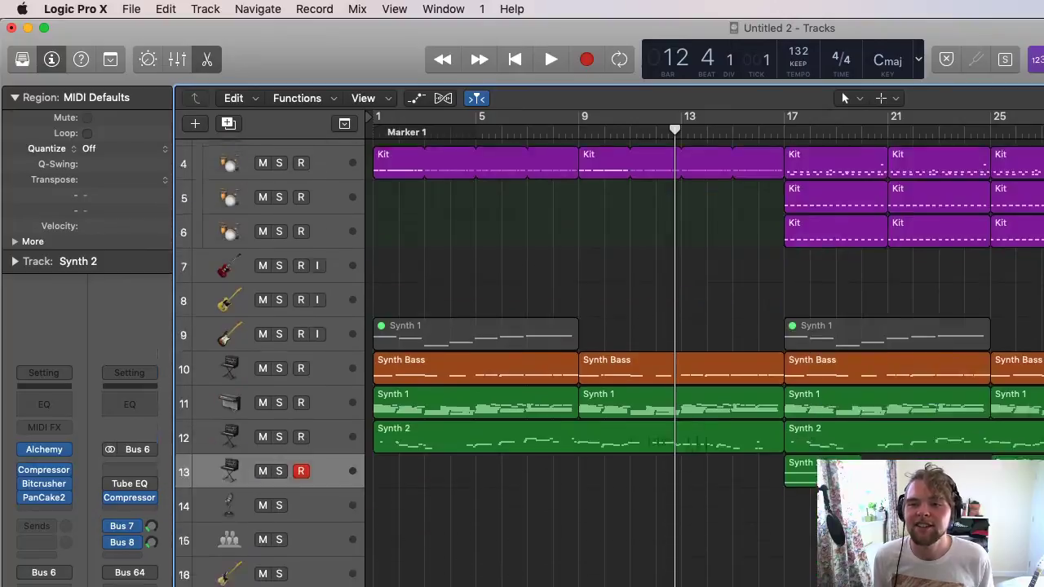
pyautogui.scroll(11, 642, 281)
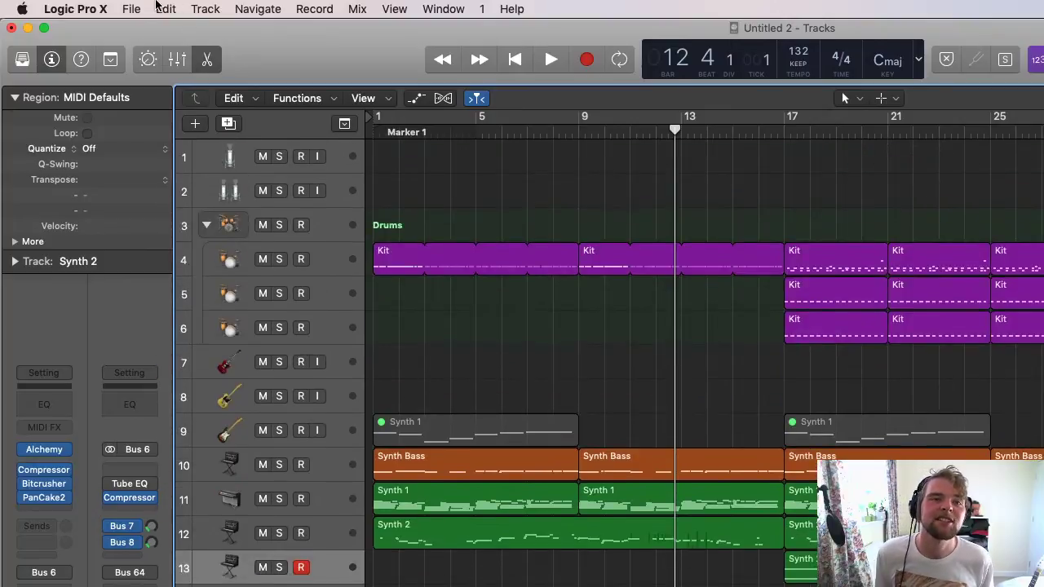
pyautogui.click(143, 9)
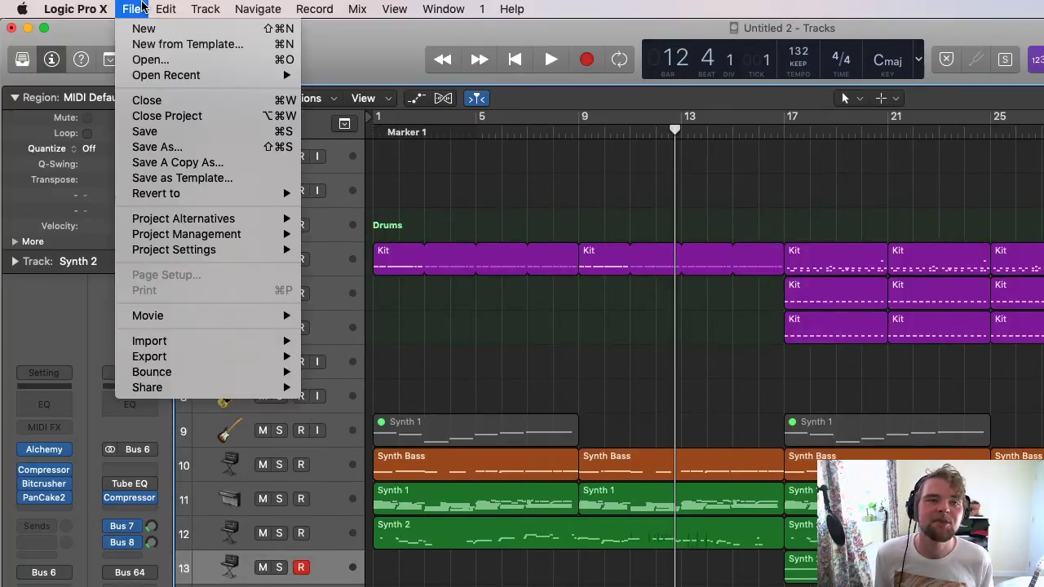
pyautogui.click(496, 199)
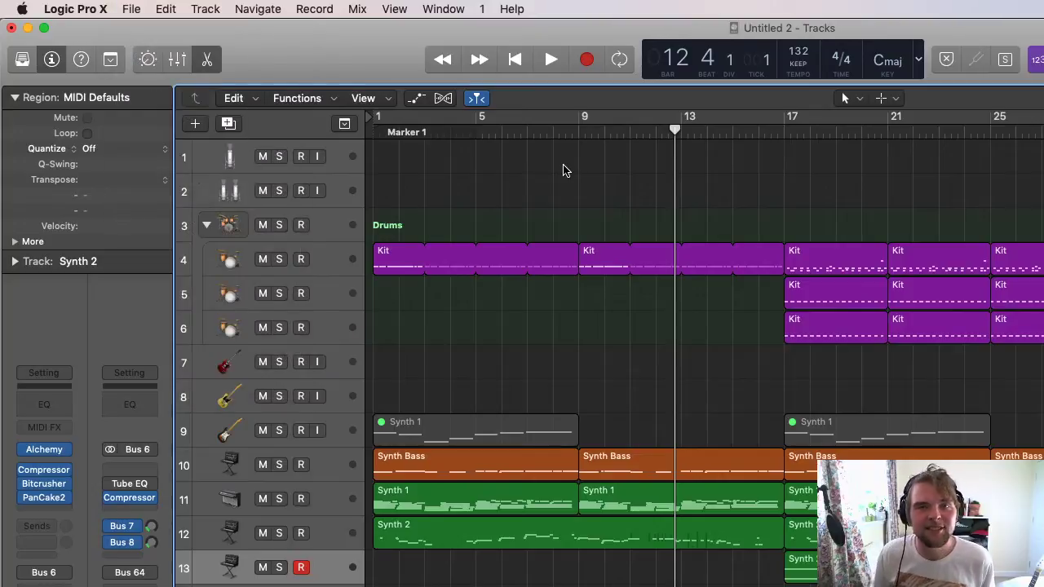